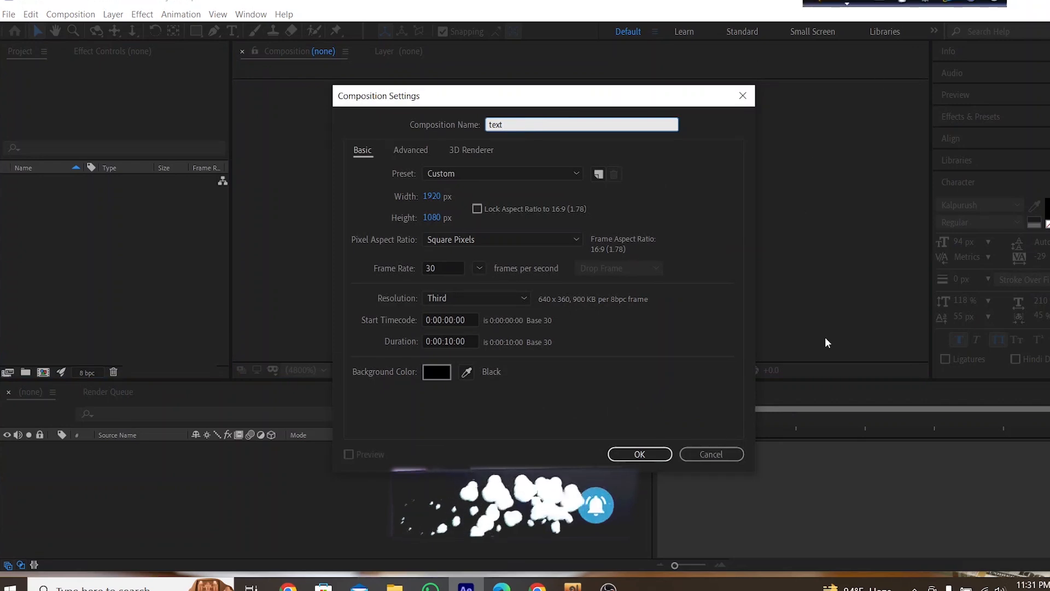
Create the 1920 x 1080, 10-second composition "text" using the Classic 3D renderer
click(468, 150)
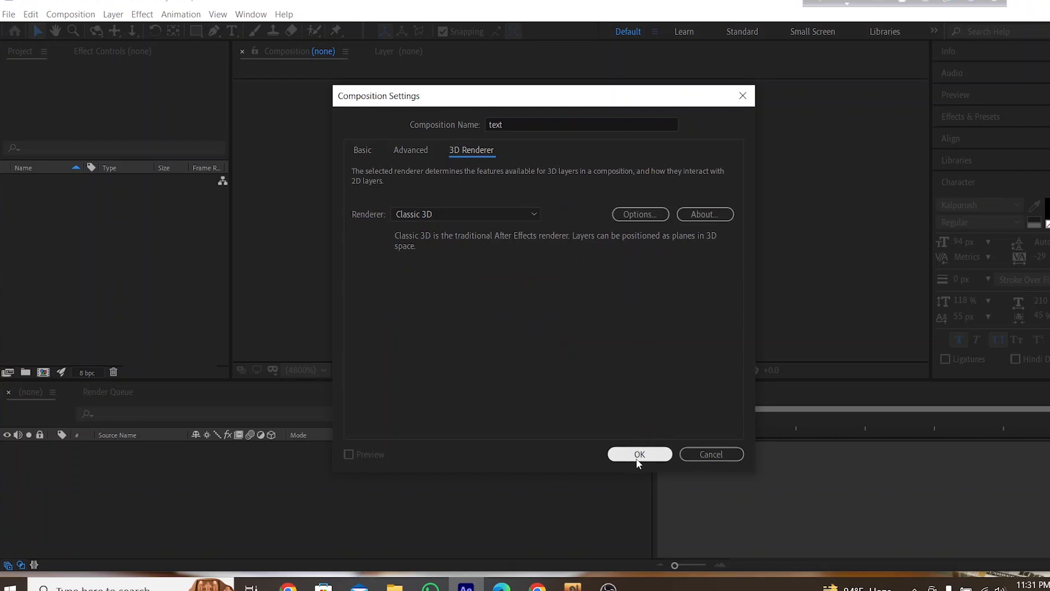
click(518, 215)
click(451, 230)
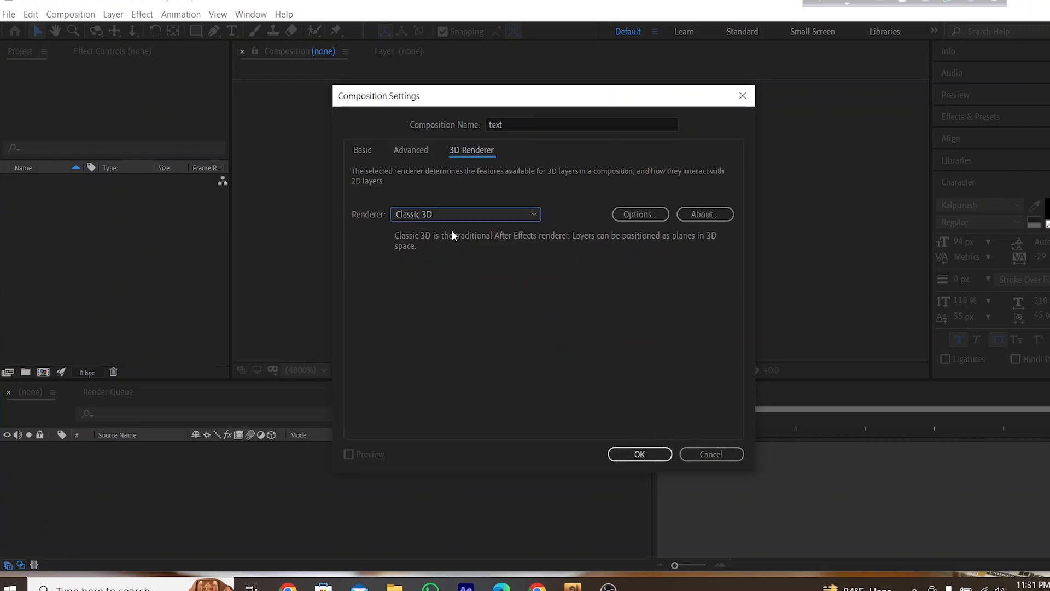
click(651, 453)
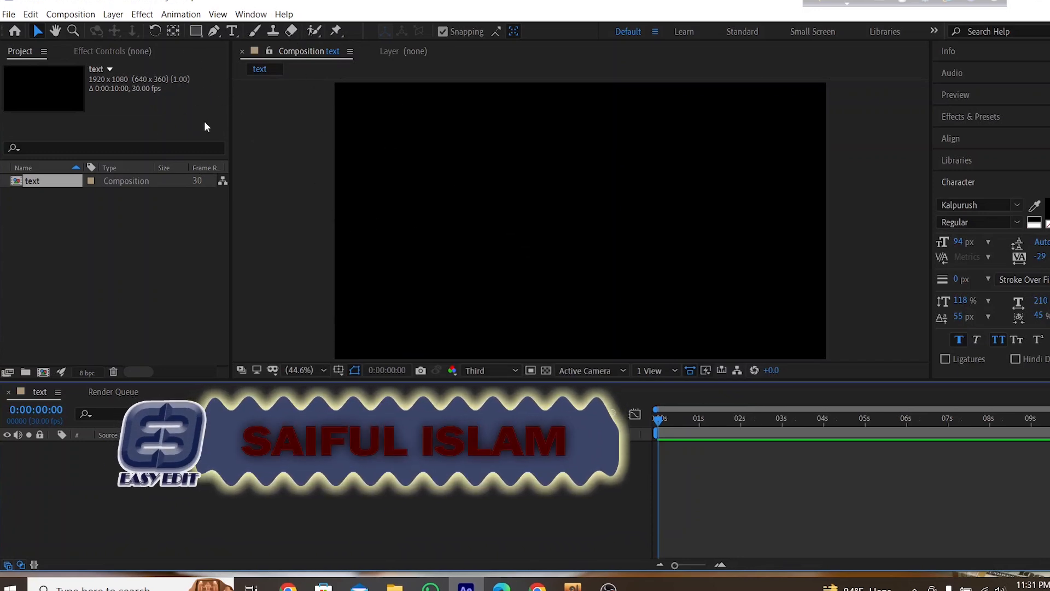
Draw a blue rounded rectangle about 686 by 513 px near the middle of the composition with the Rounded Rectangle tool
click(195, 32)
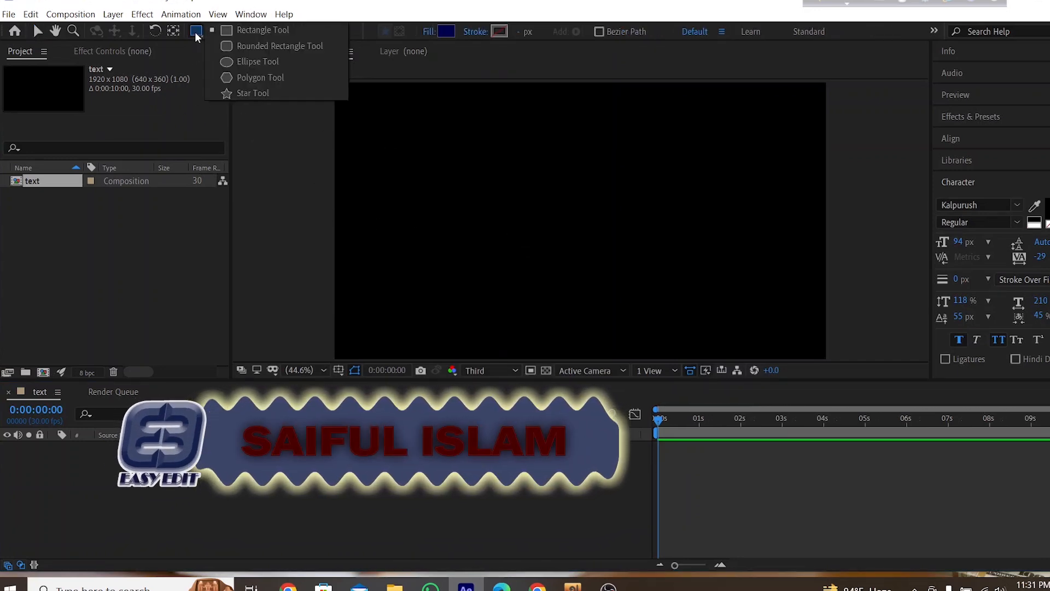
click(247, 47)
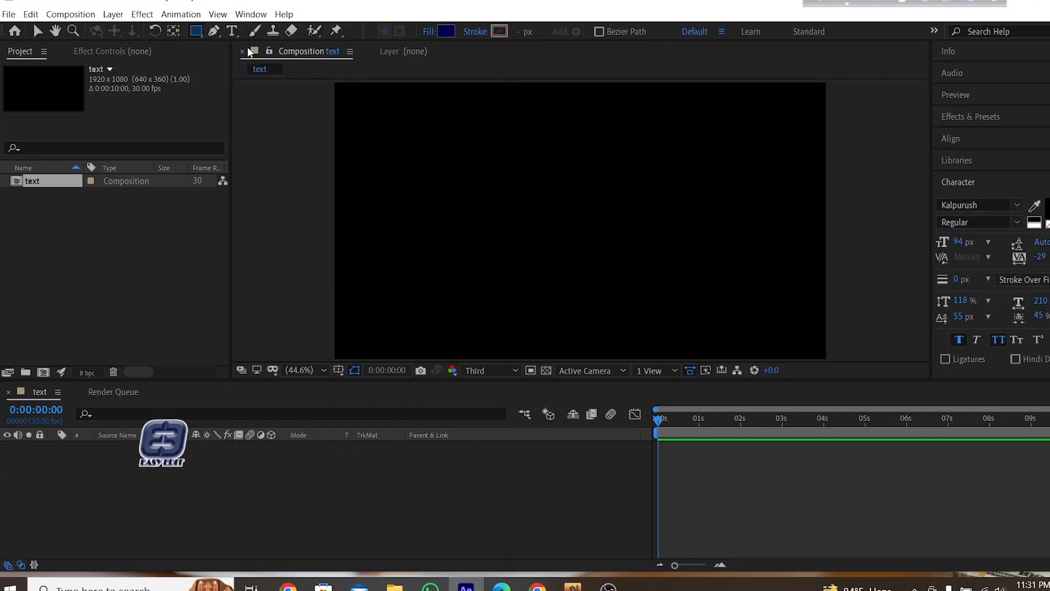
click(462, 144)
drag(462, 144, 638, 275)
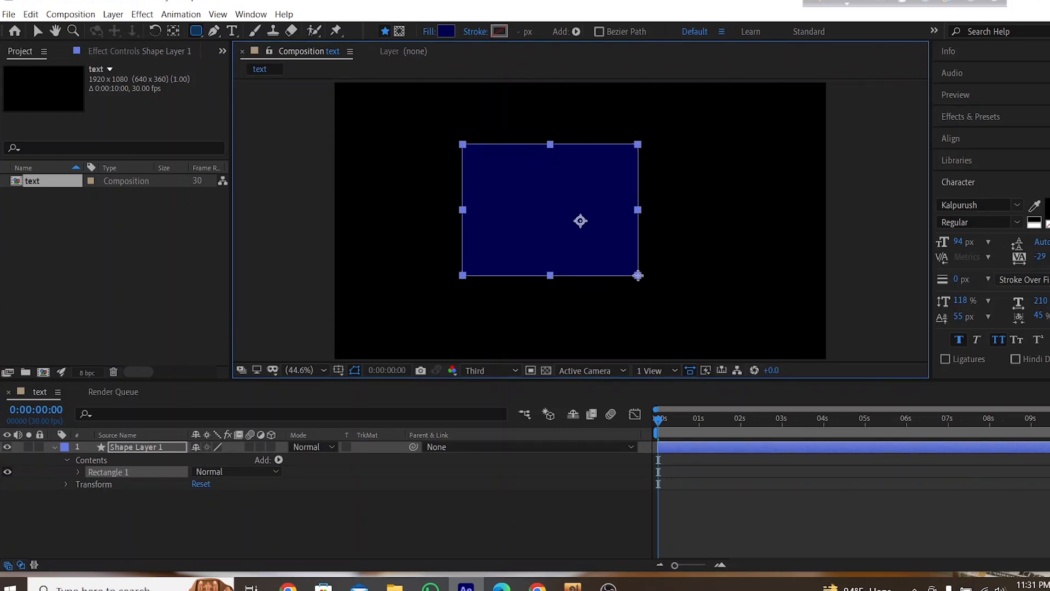
drag(638, 275, 637, 275)
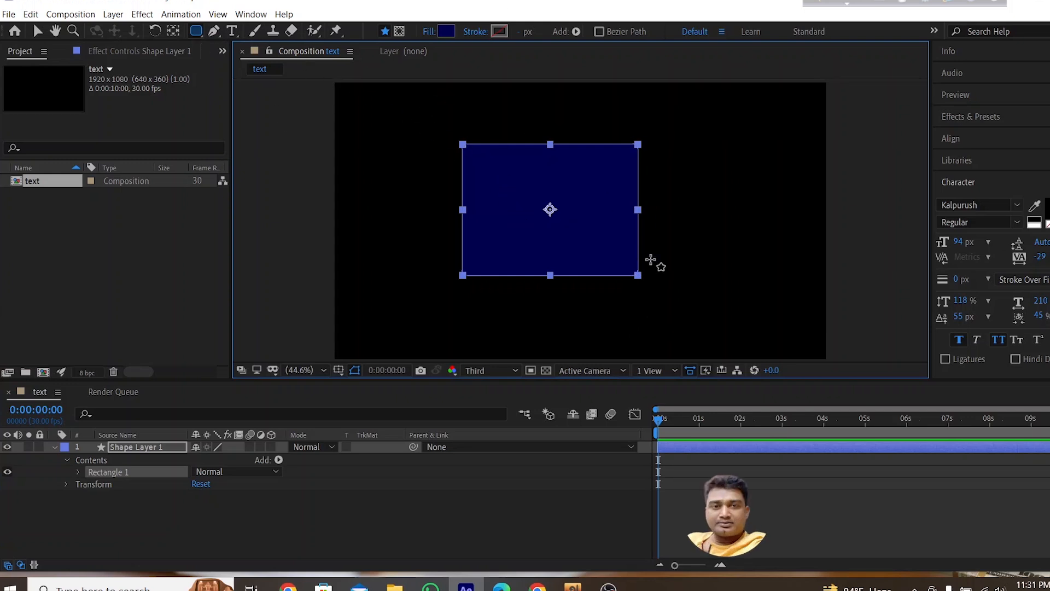
Set the roundness of the blue rectangle's path to 117
click(37, 32)
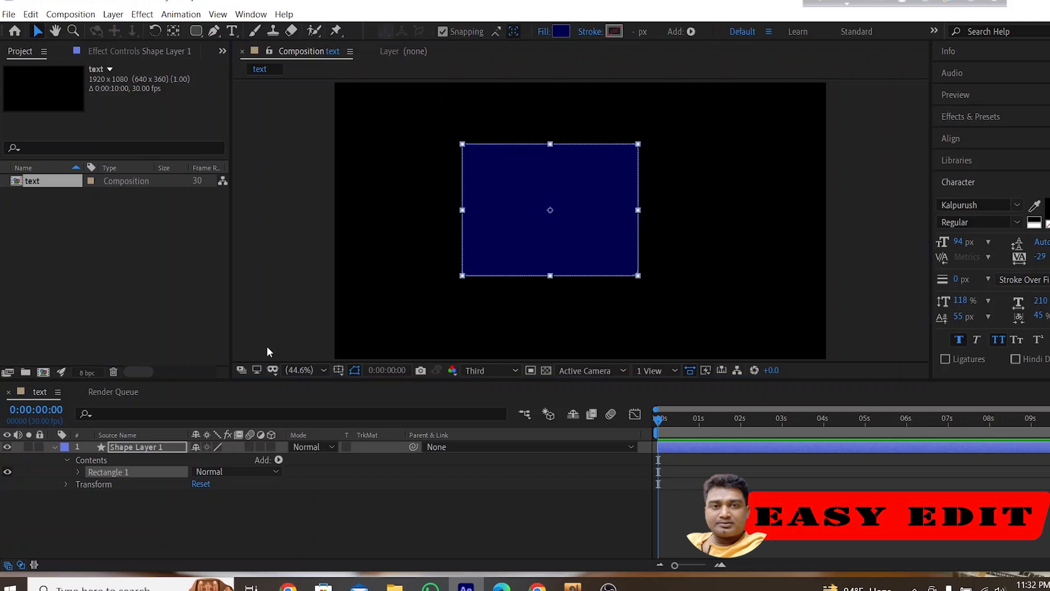
click(65, 459)
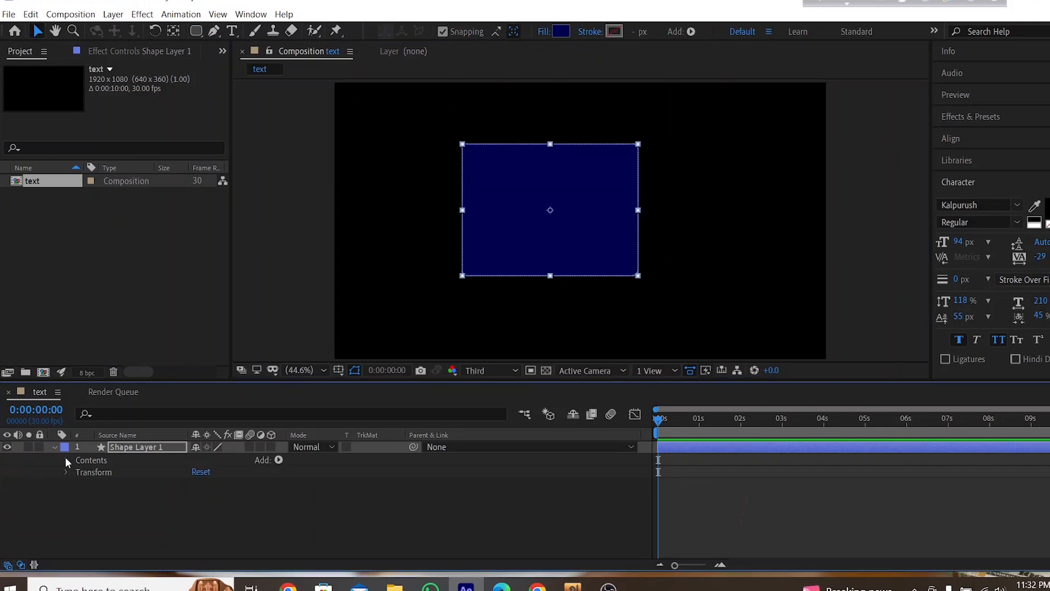
click(65, 460)
click(79, 472)
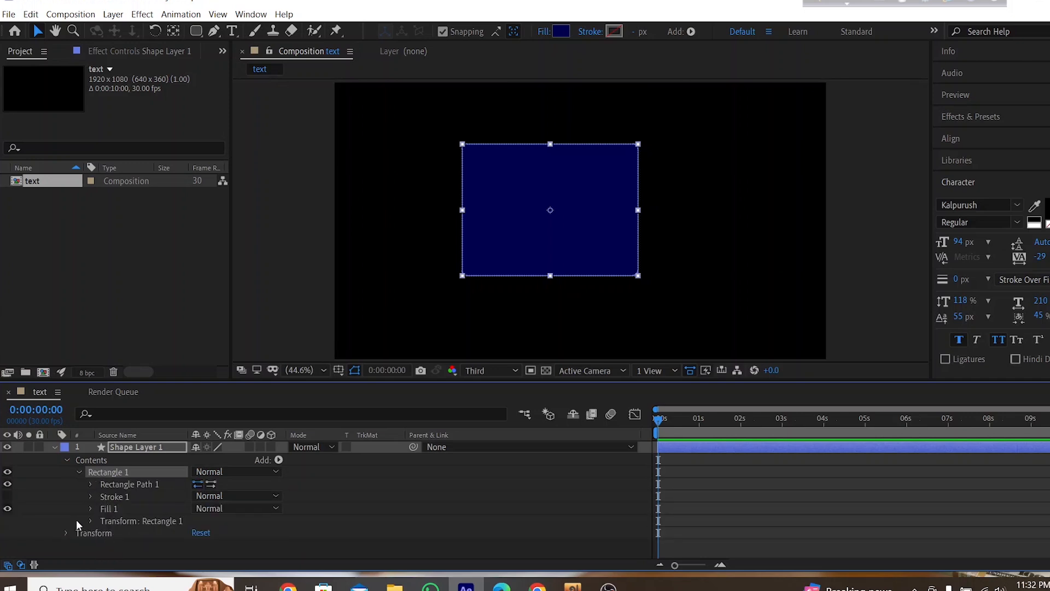
click(91, 485)
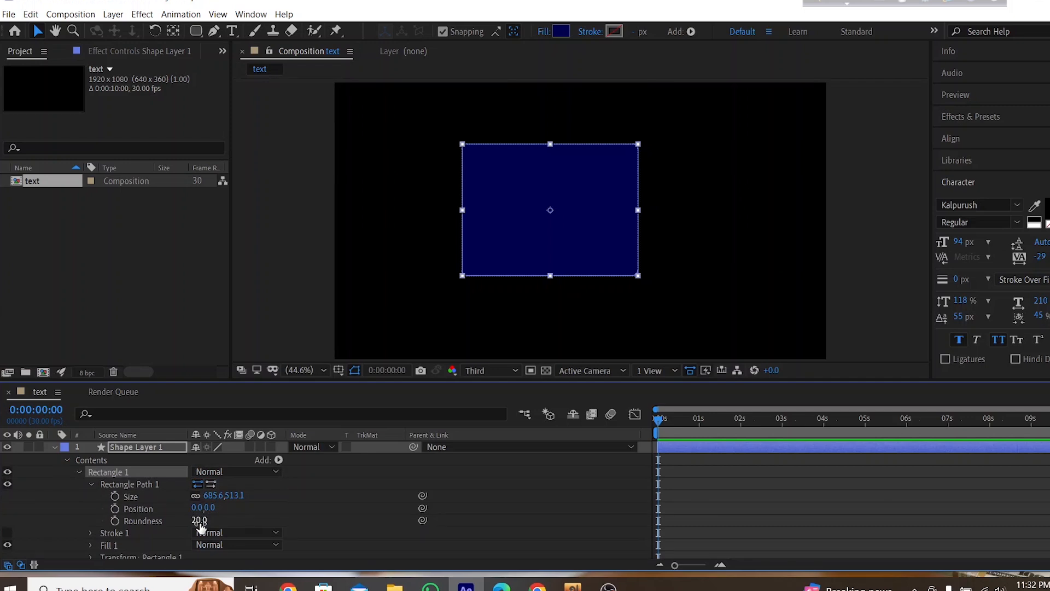
drag(198, 521, 257, 509)
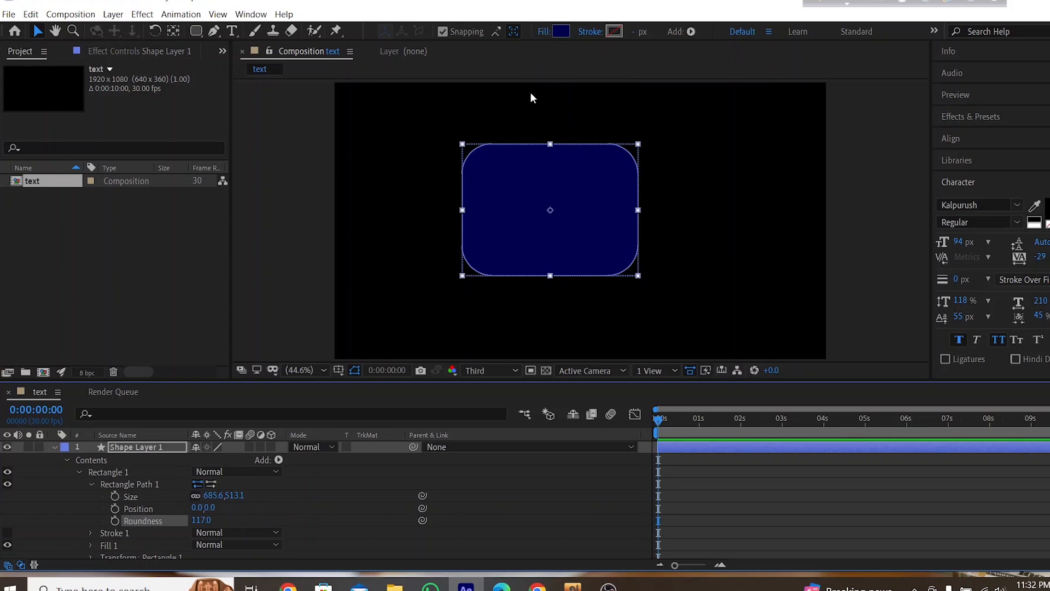
click(703, 161)
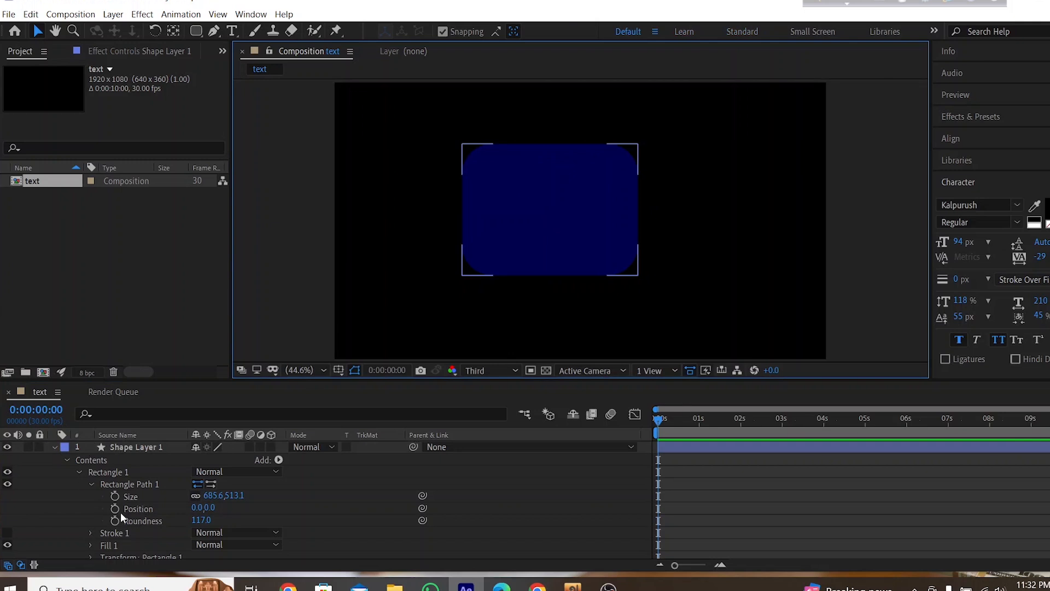
Set the blue shape layer's opacity to 65% and move it to the composition's centre, at about 961, 541
click(67, 459)
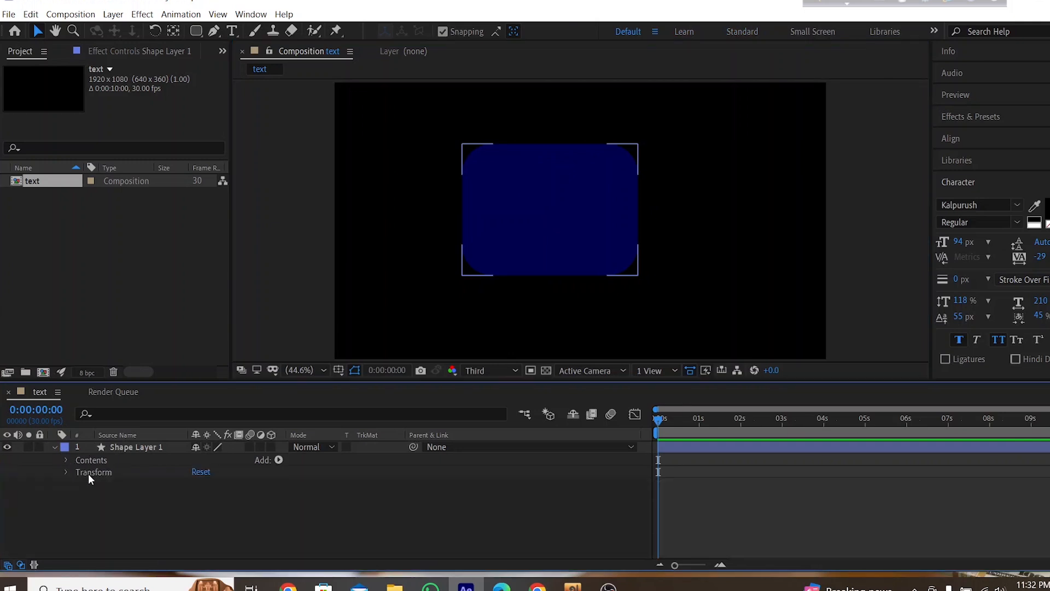
click(66, 473)
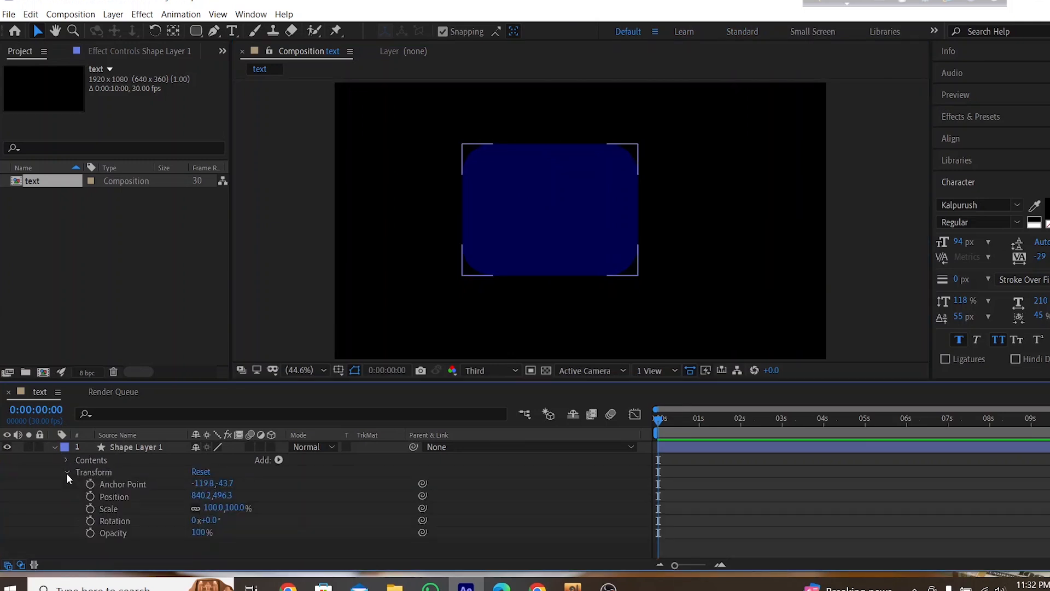
drag(203, 532, 165, 527)
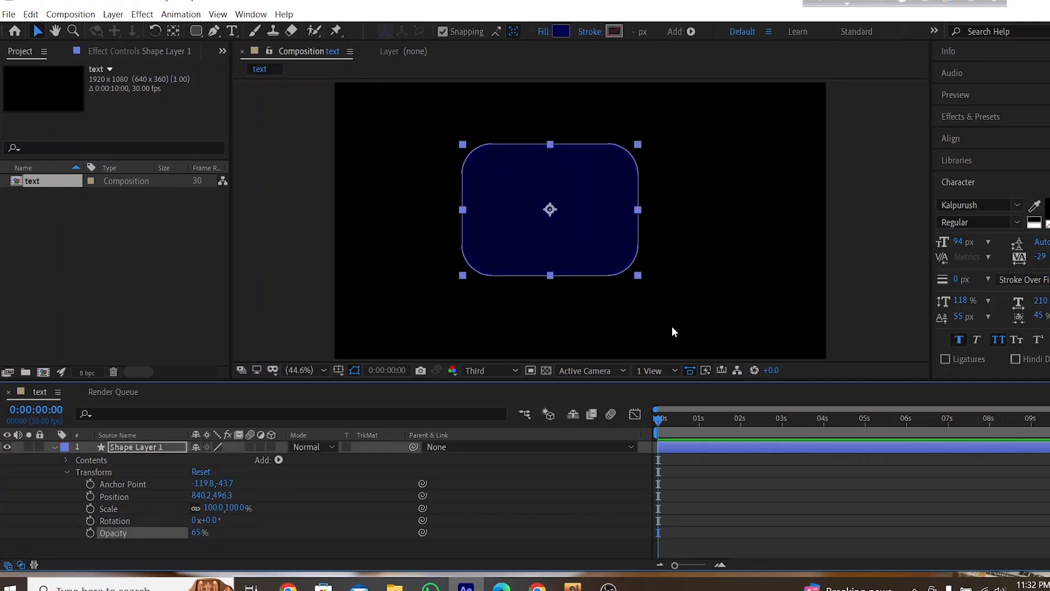
click(39, 32)
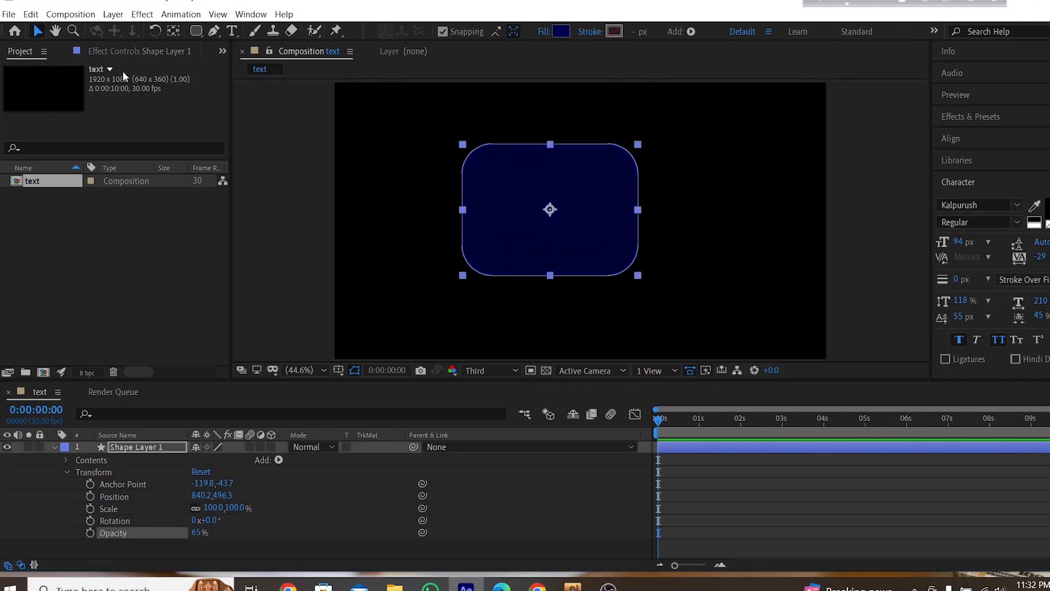
drag(578, 249, 605, 239)
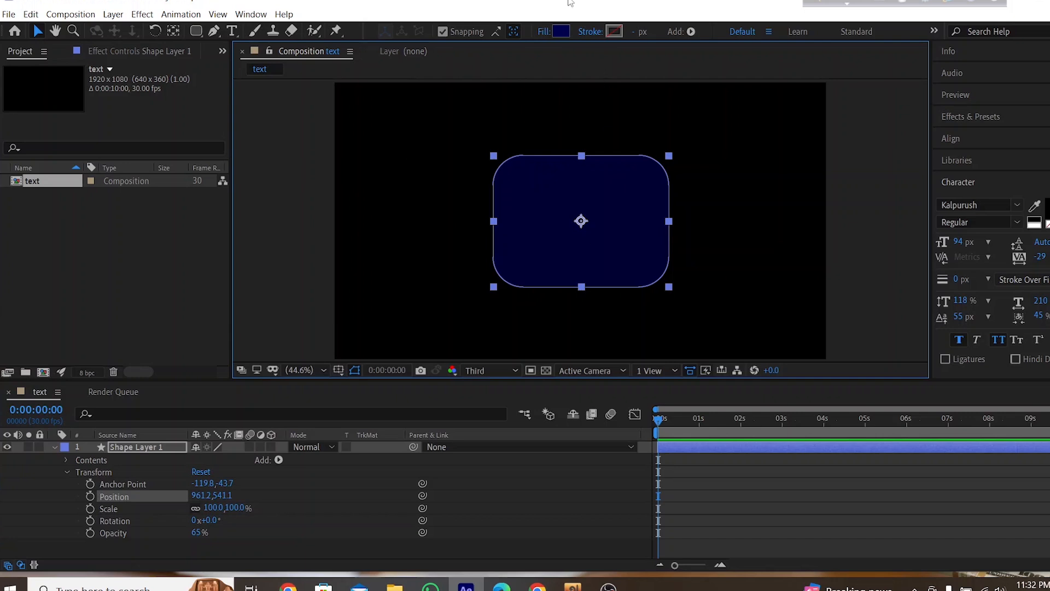
Activate the Rounded Rectangle tool and leave the blue shape layer collapsed and deselected
click(197, 31)
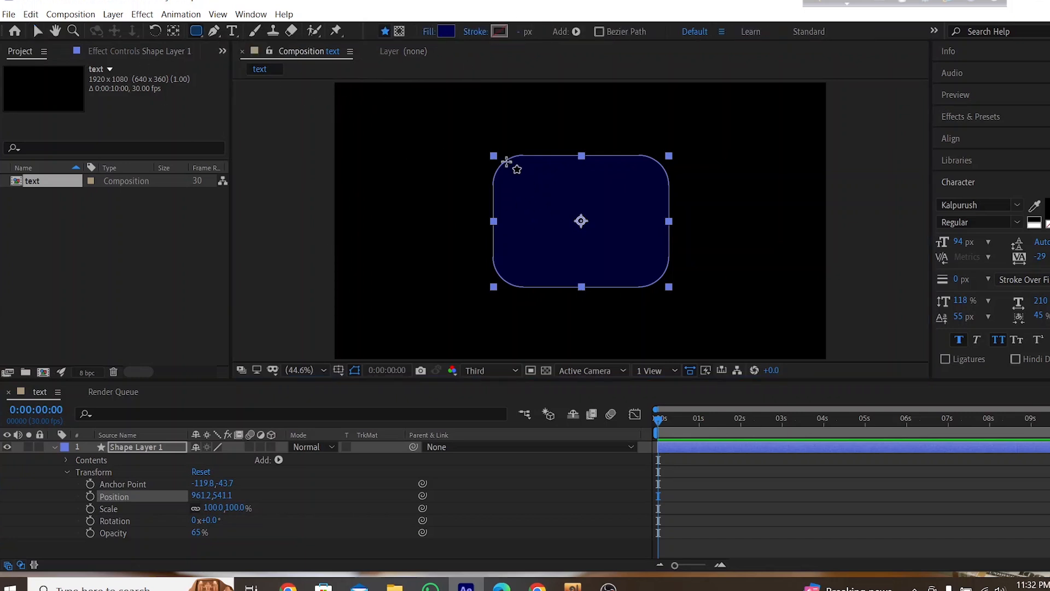
click(159, 553)
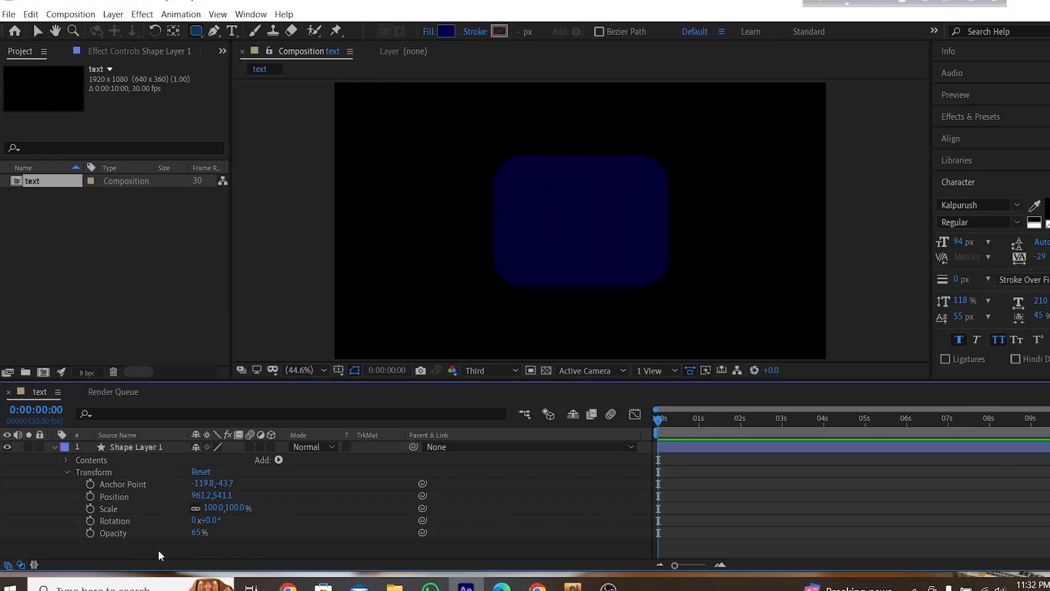
click(55, 447)
click(147, 447)
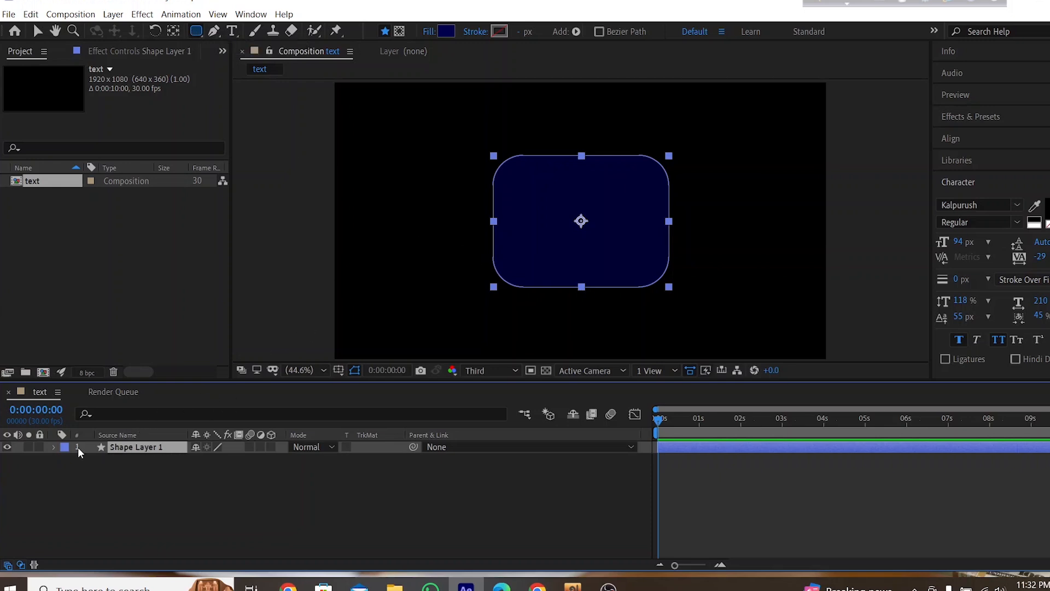
click(55, 445)
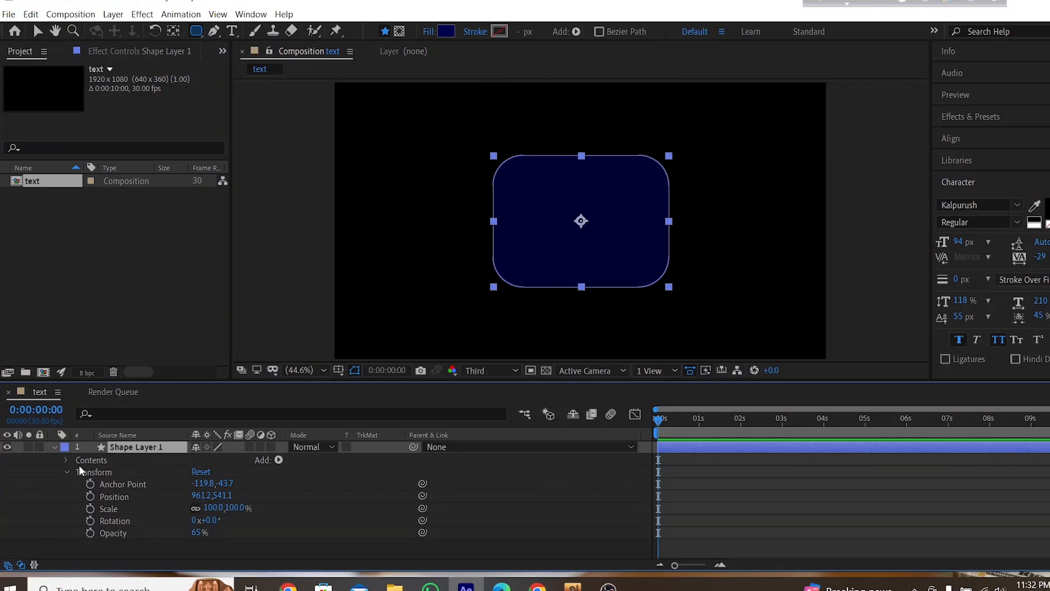
click(66, 460)
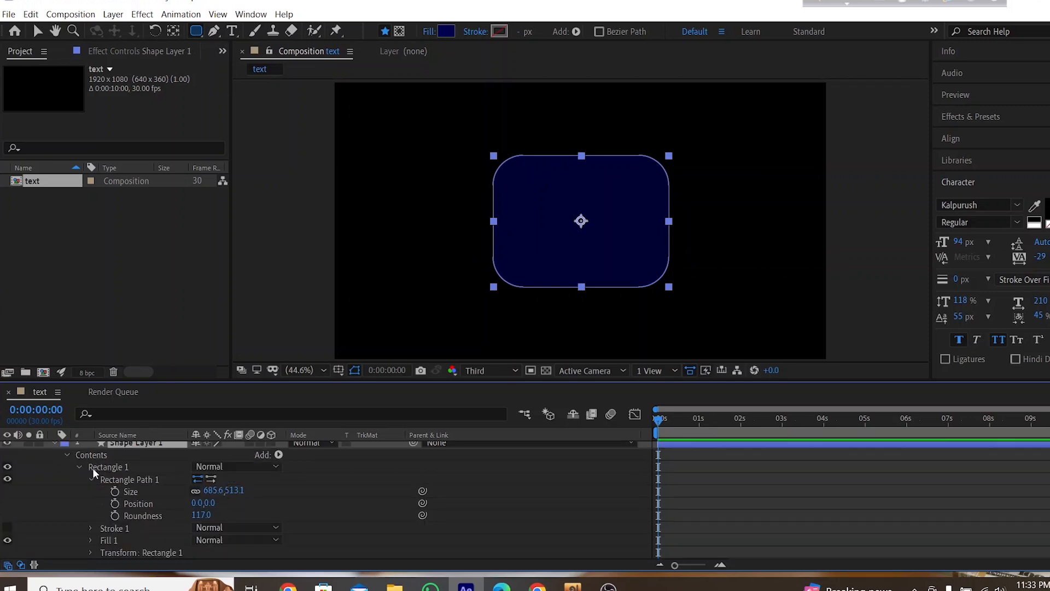
click(67, 455)
click(55, 446)
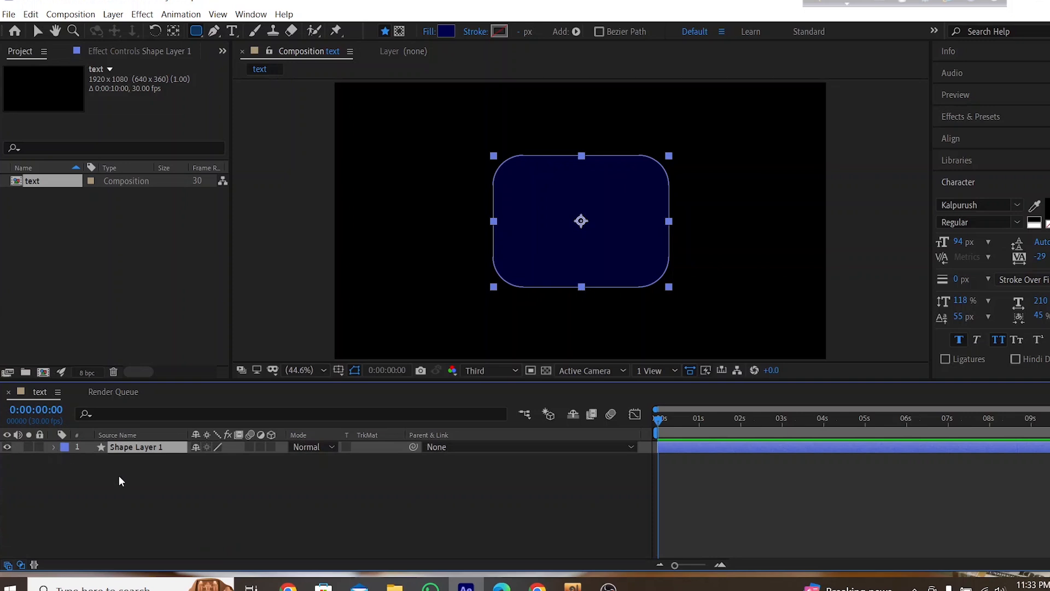
click(134, 511)
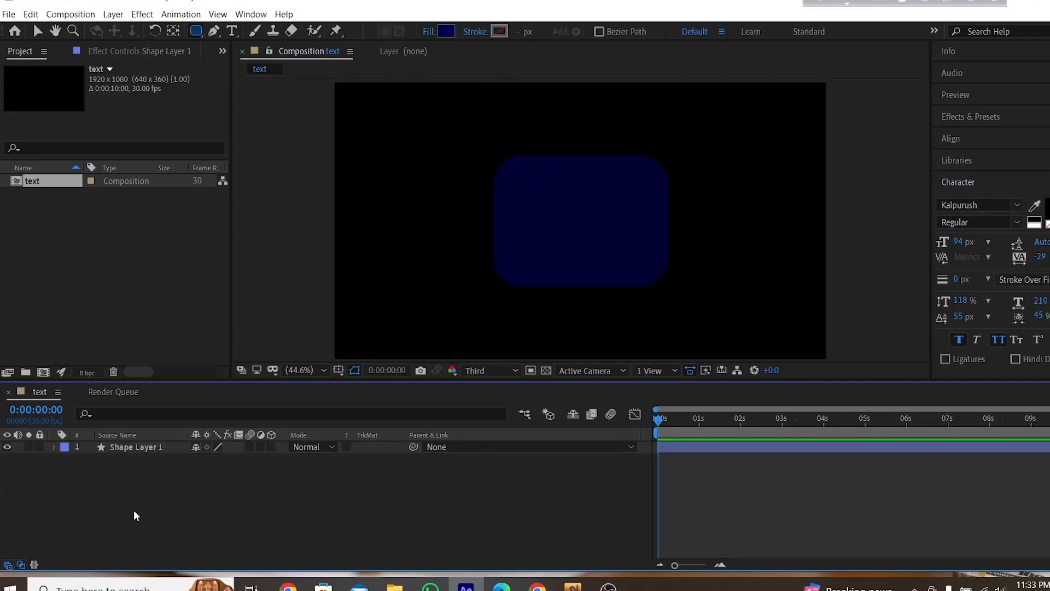
Set the shape tool's fill to None and its stroke to a solid white colour
click(197, 33)
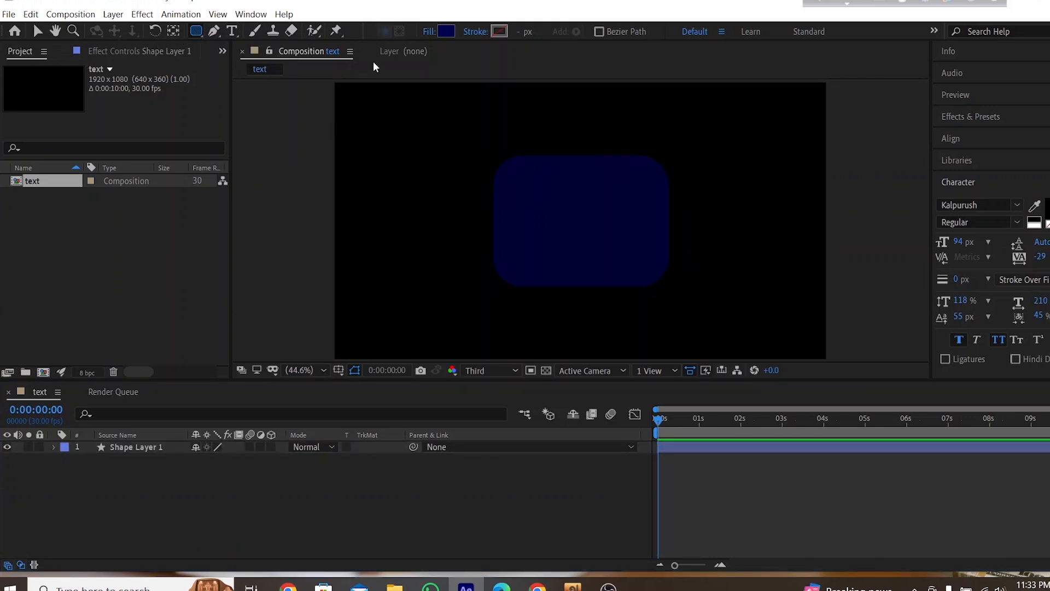
click(433, 31)
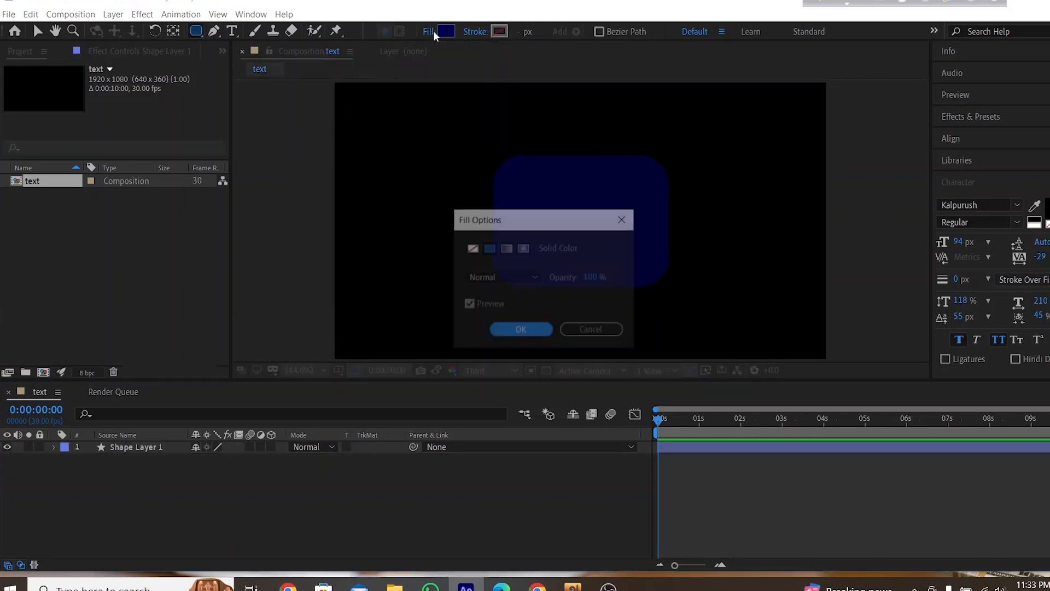
click(474, 249)
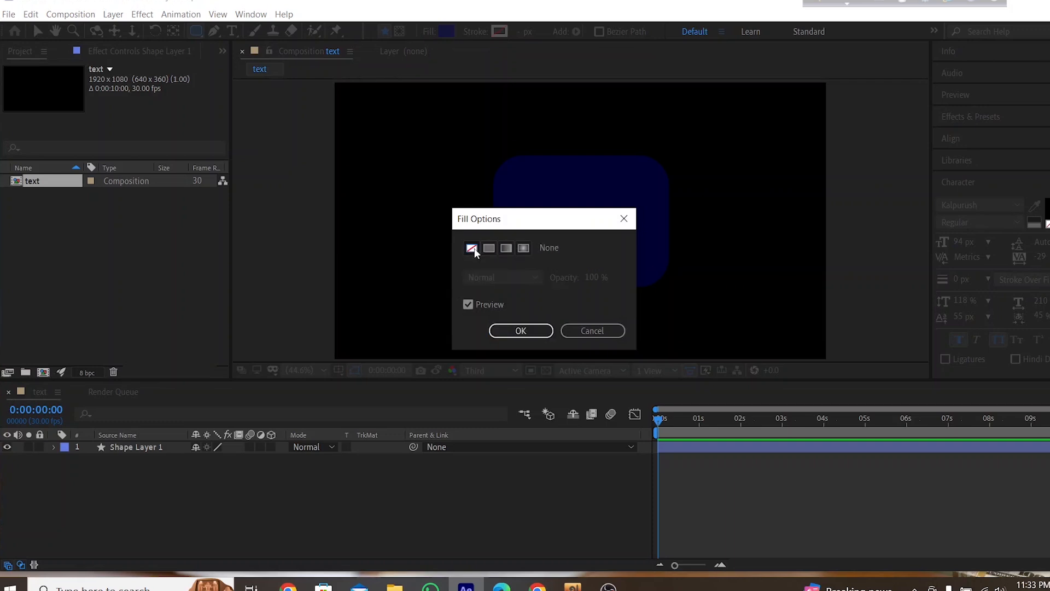
click(519, 330)
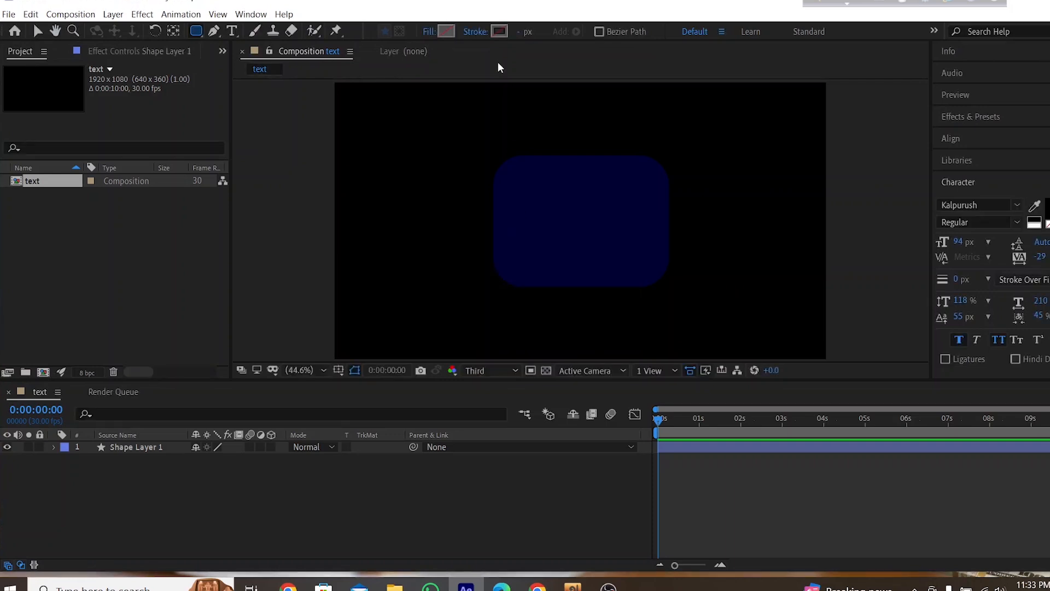
click(475, 31)
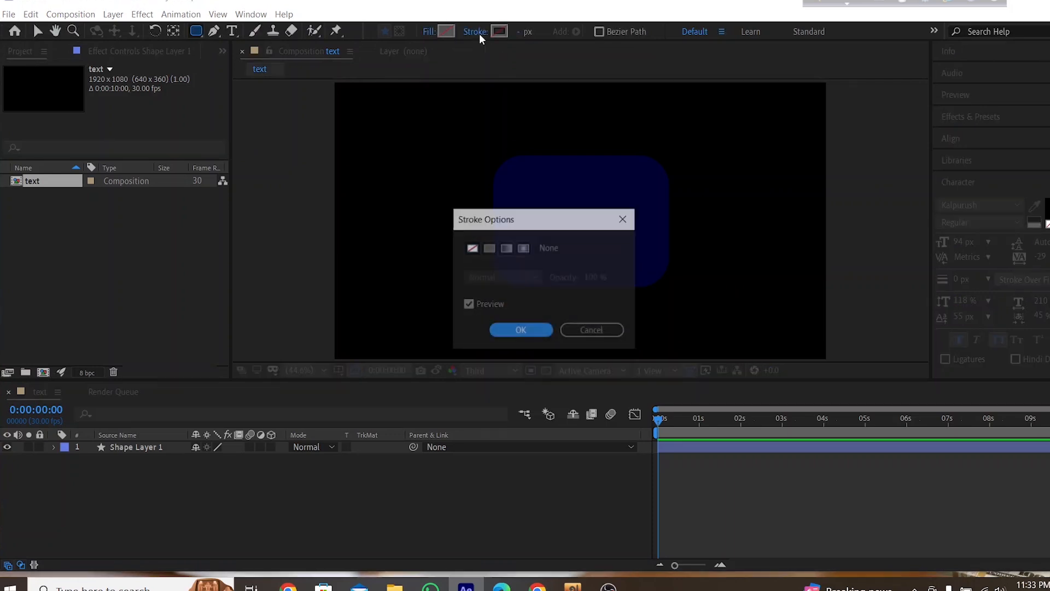
click(488, 247)
click(515, 332)
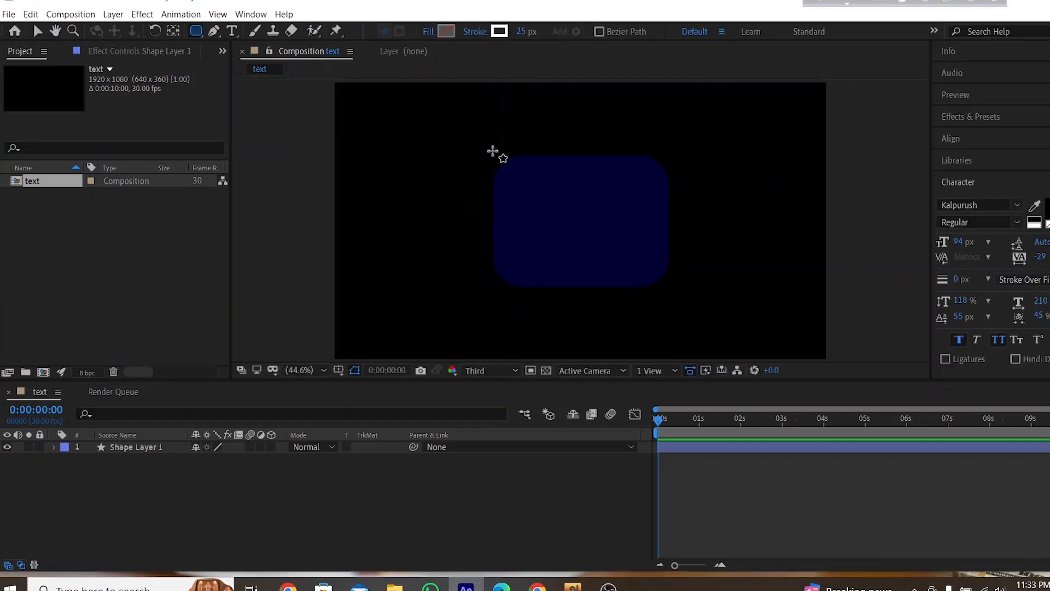
drag(494, 152, 682, 269)
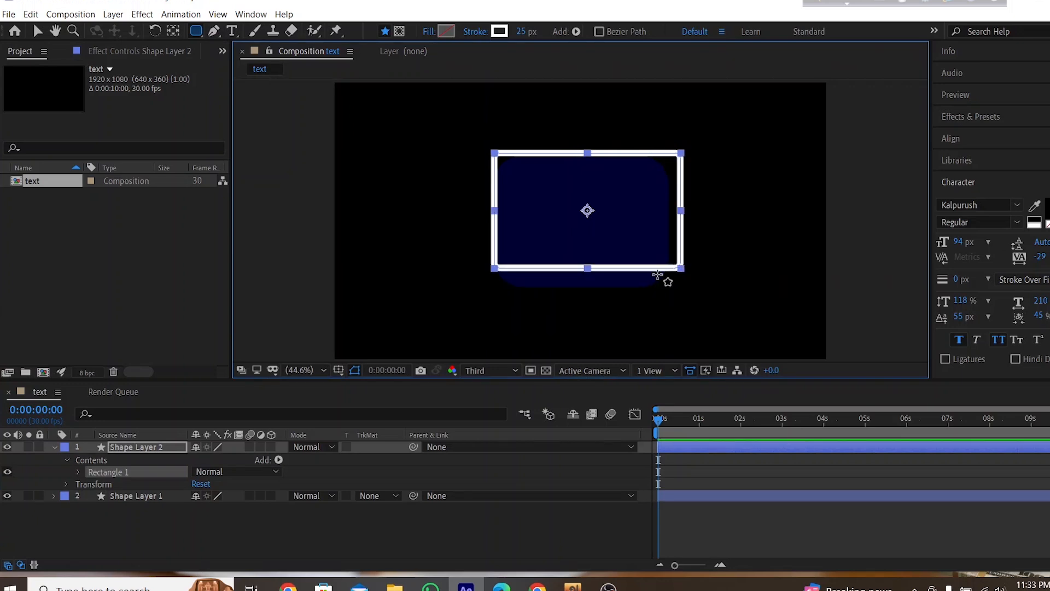
key(ctrl+z)
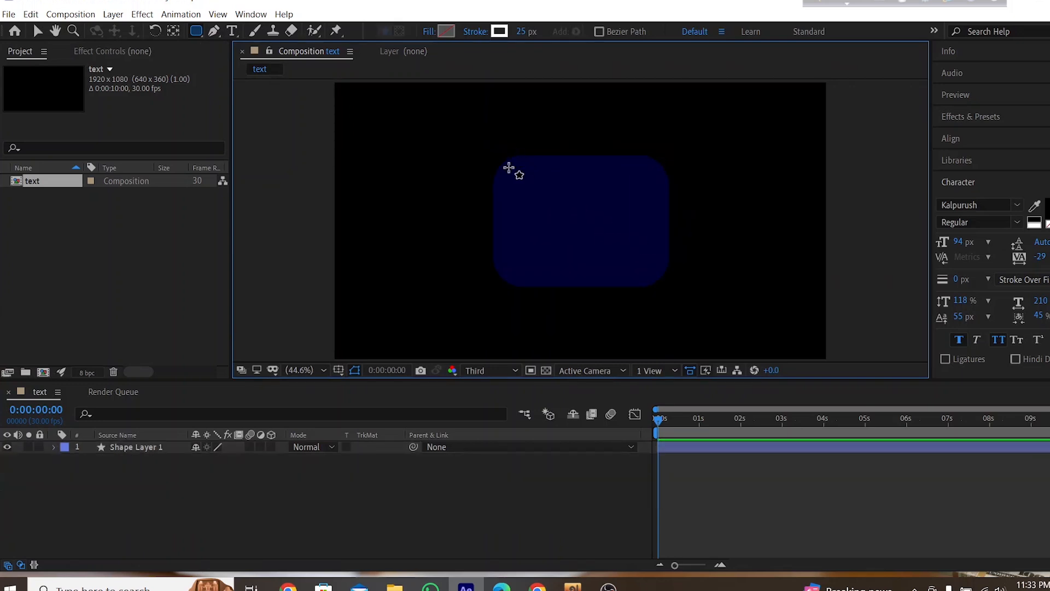
drag(496, 156, 675, 335)
drag(673, 247, 673, 237)
key(ctrl+z)
Draw a white outlined rectangle without fill around the blue shape's edges as a new shape layer
mouse_move(500, 156)
mouse_down()
mouse_move(520, 187)
mouse_move(666, 283)
mouse_move(694, 275)
mouse_move(661, 279)
mouse_move(669, 281)
mouse_up()
key(h)
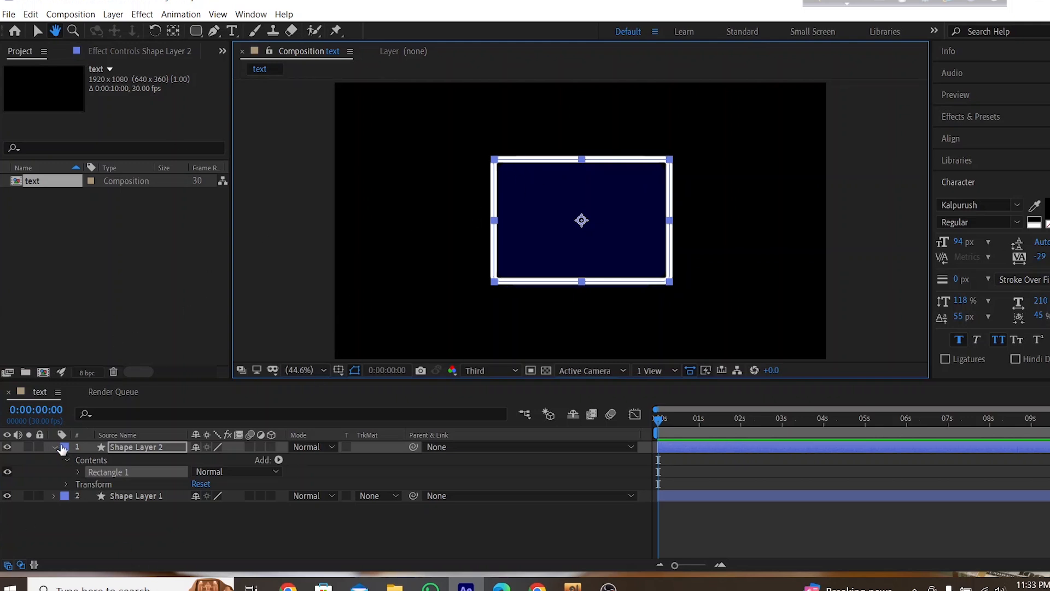
Set the corner roundness of the white outline's rectangle path to 90
click(79, 471)
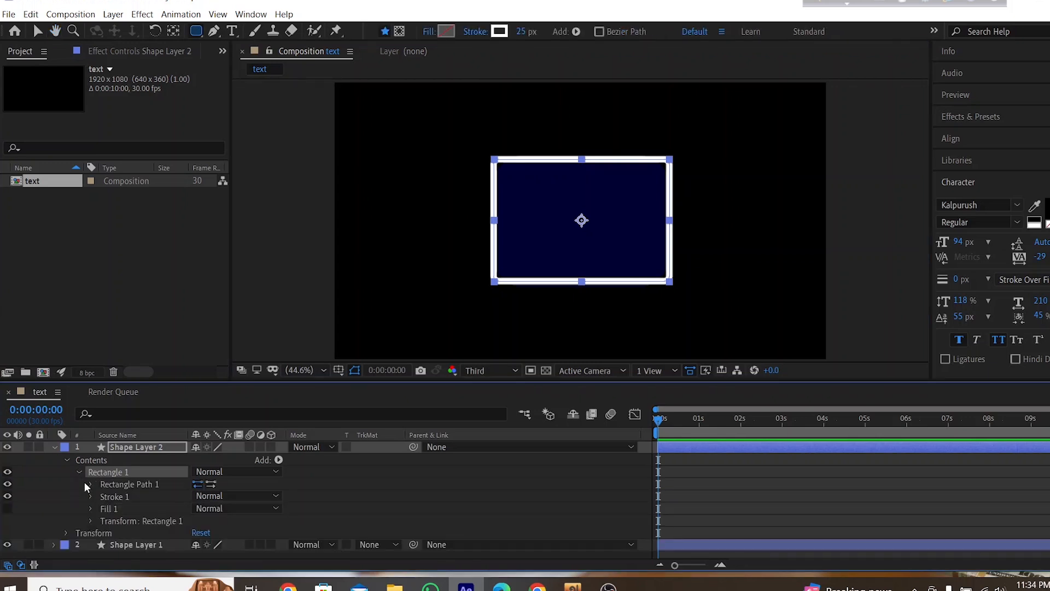
click(88, 484)
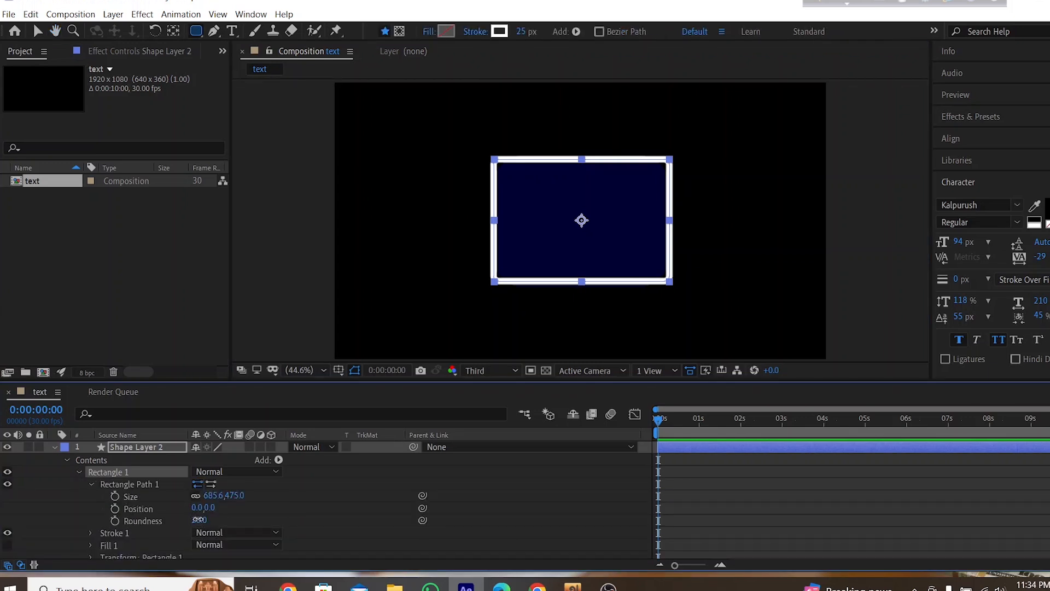
drag(198, 520, 251, 524)
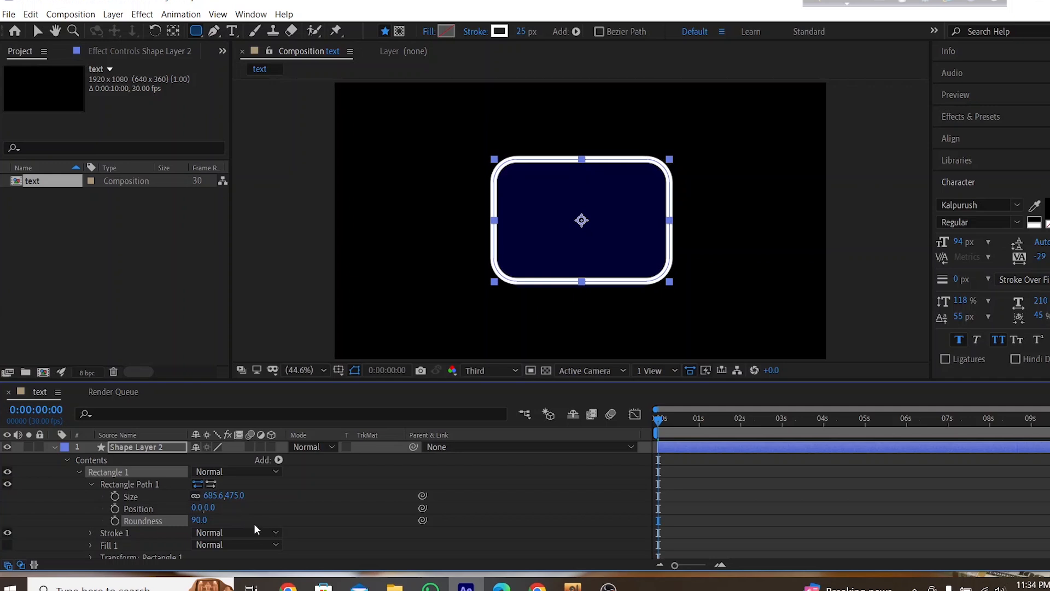
Add a Trim Paths operator to the white outline's rectangle and reveal its properties
mouse_move(688, 422)
mouse_down()
mouse_move(740, 425)
mouse_move(671, 424)
mouse_up()
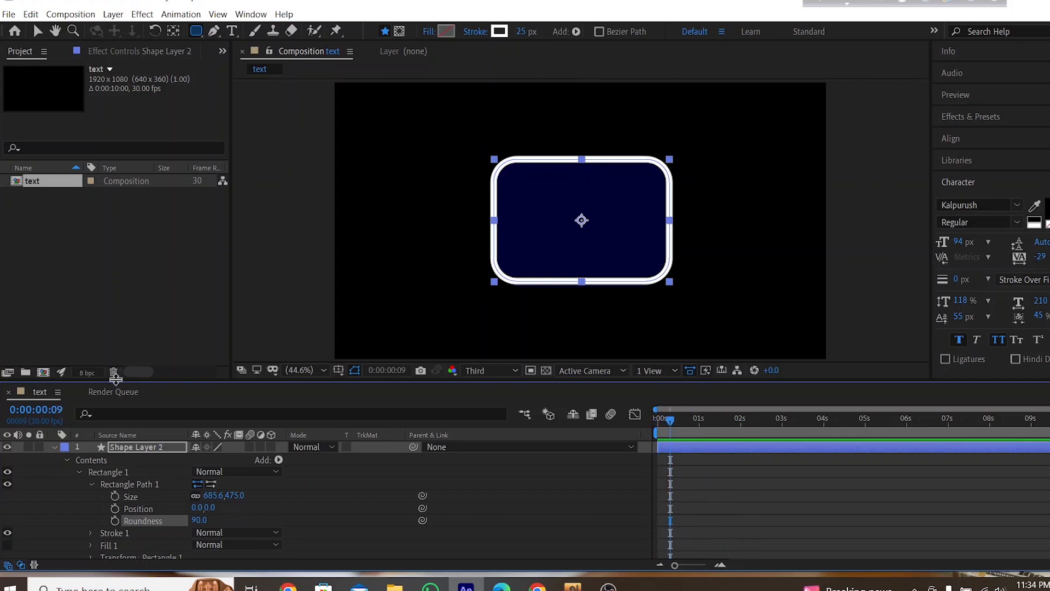
click(277, 460)
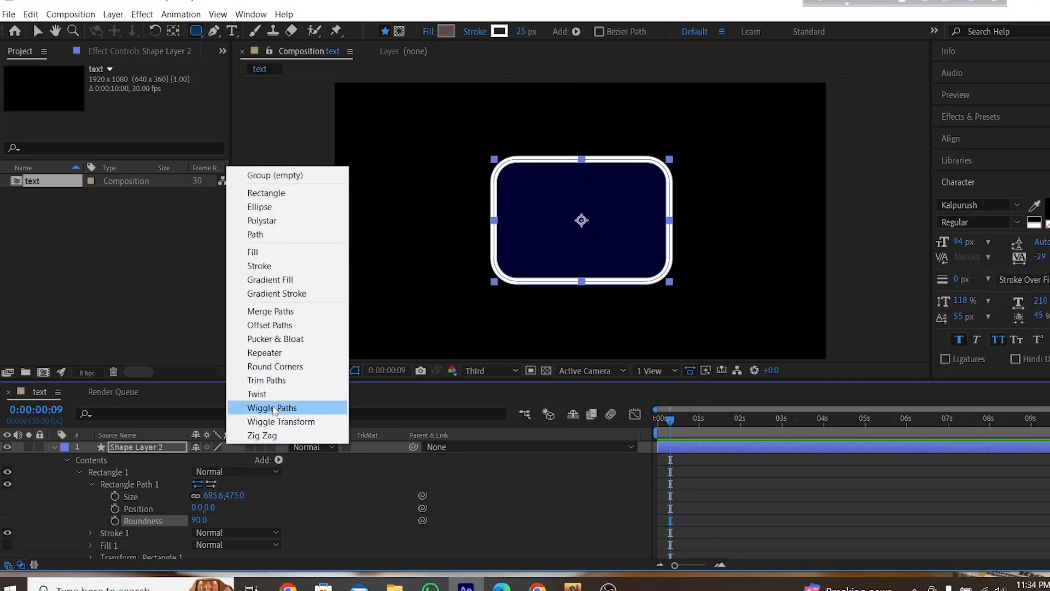
click(266, 379)
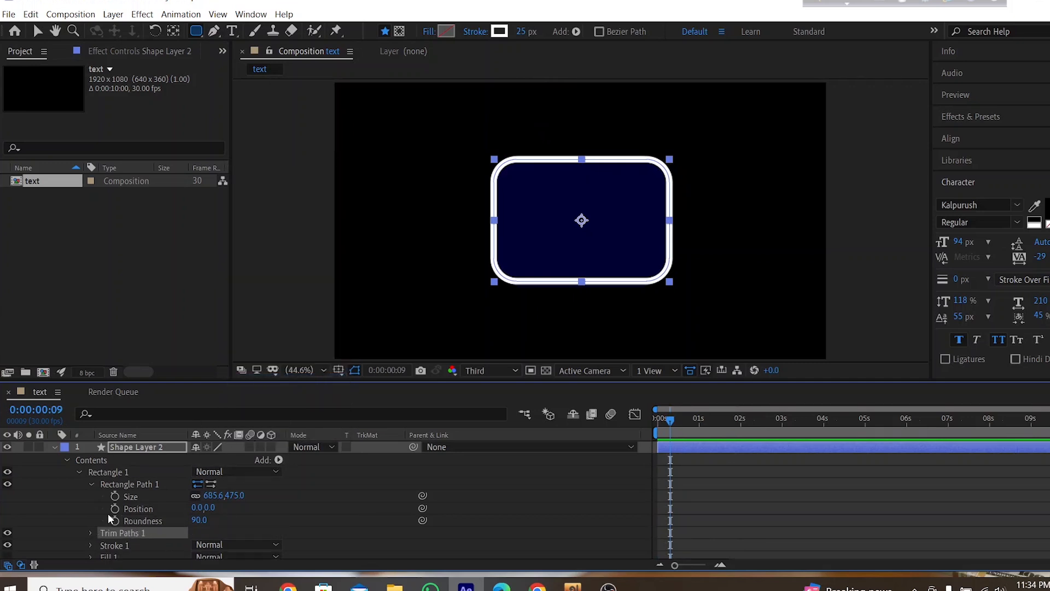
click(91, 532)
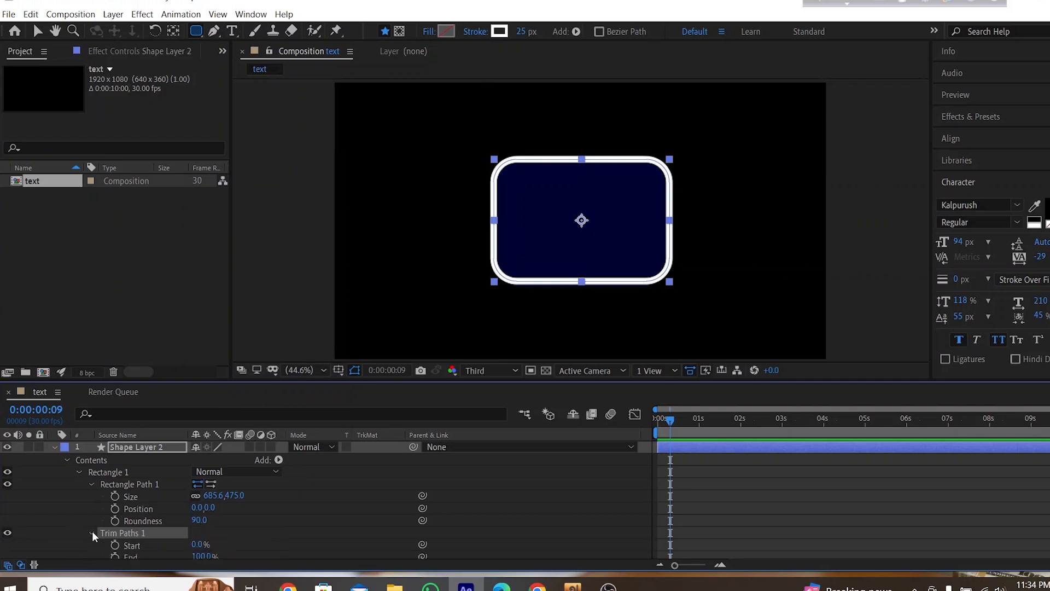
scroll(116, 545, down, 2)
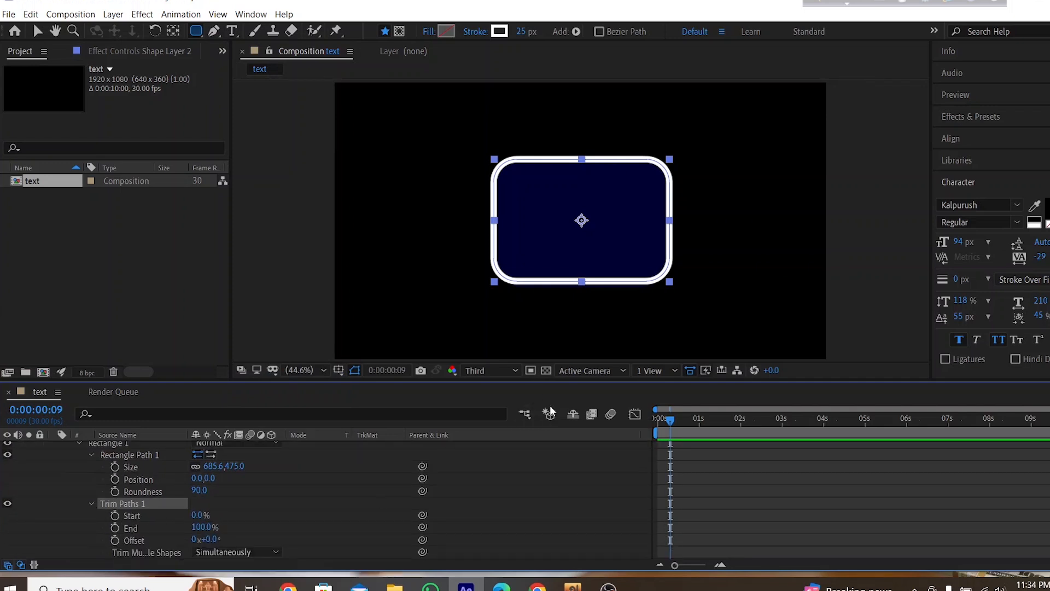
Create a Trim Paths End keyframe of 0% at 0:00:00:03
click(666, 426)
drag(666, 426, 661, 427)
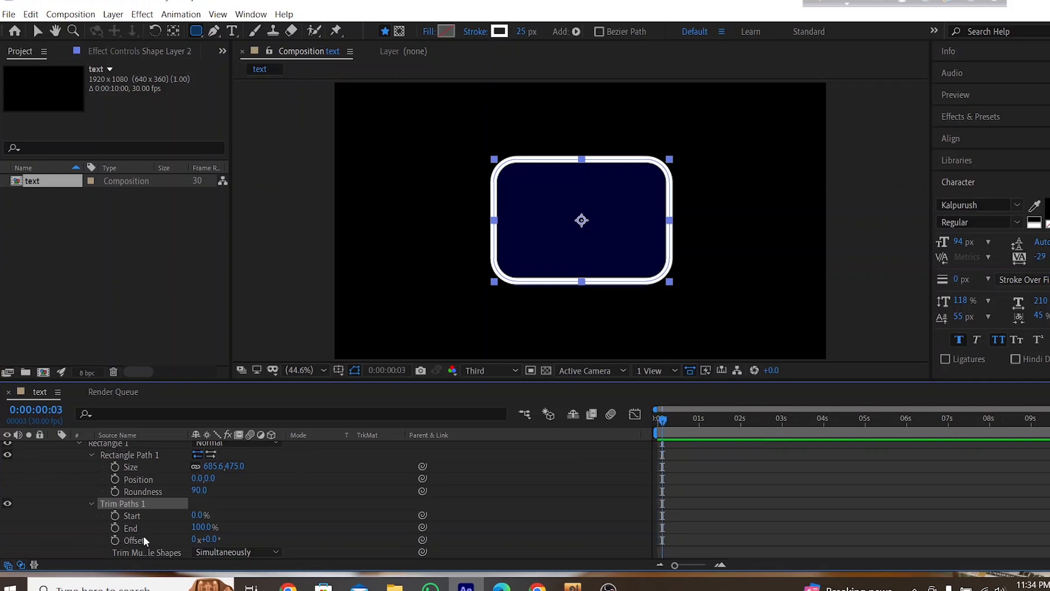
click(114, 529)
text(0)
key(Return)
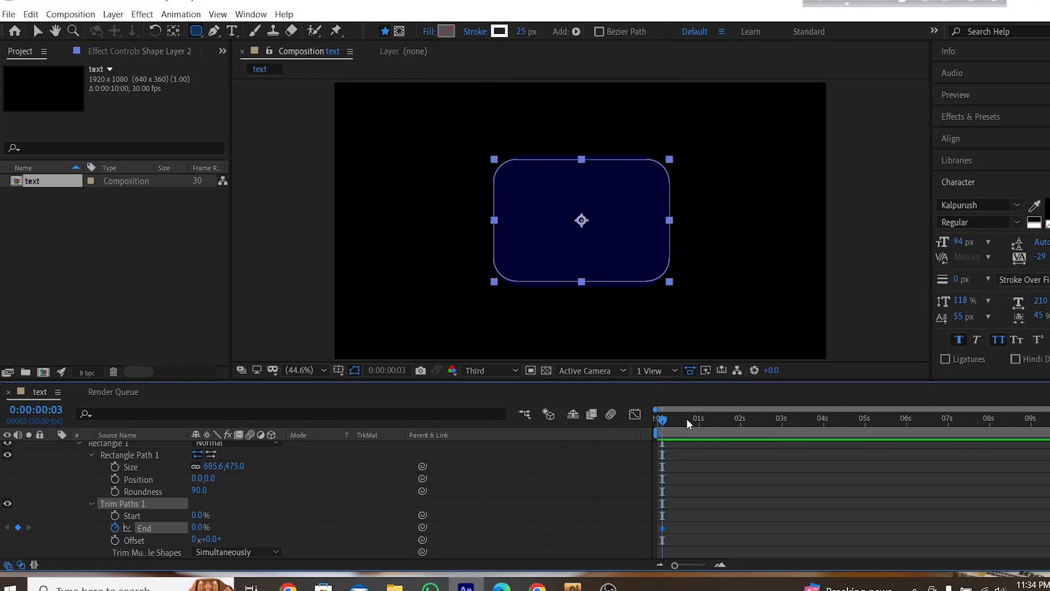
Set the Trim Paths End to 100% at 0:00:00:26 and preview the outline's draw-on animation from the start
drag(665, 418, 695, 425)
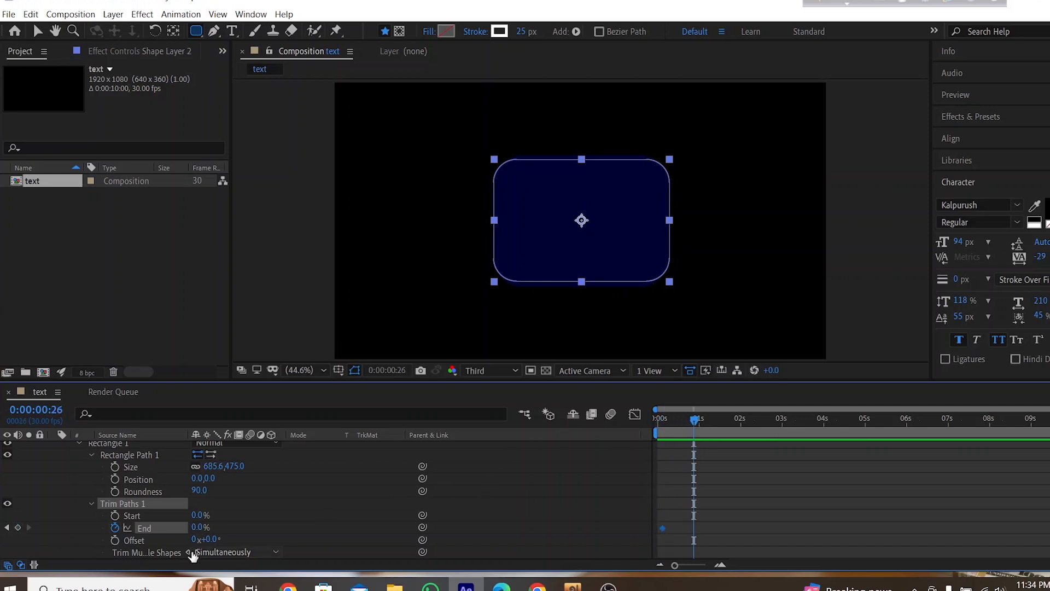
drag(200, 528, 345, 521)
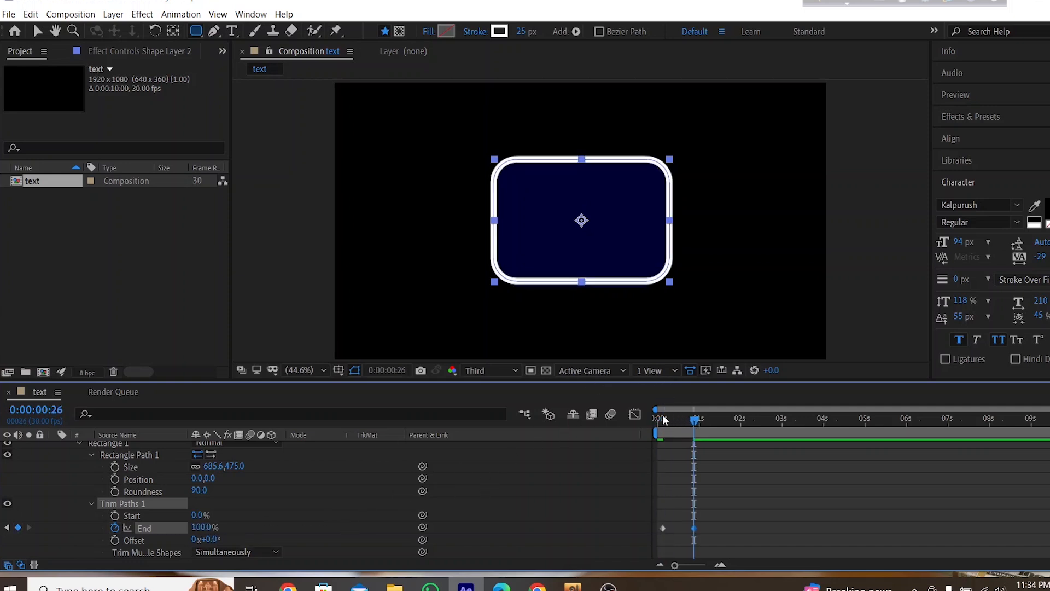
drag(692, 424, 613, 424)
key(space)
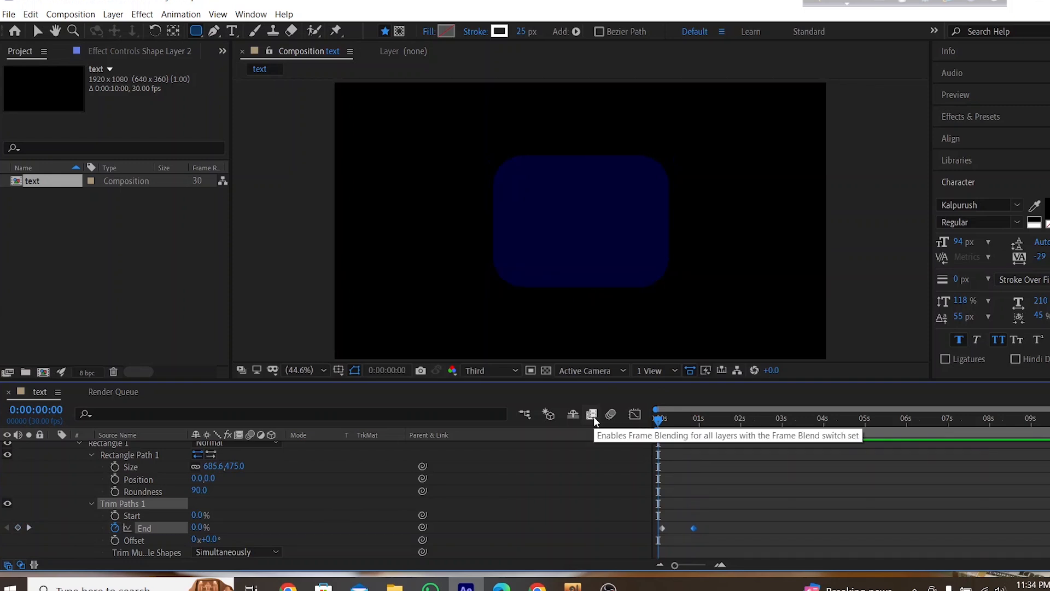
key(space)
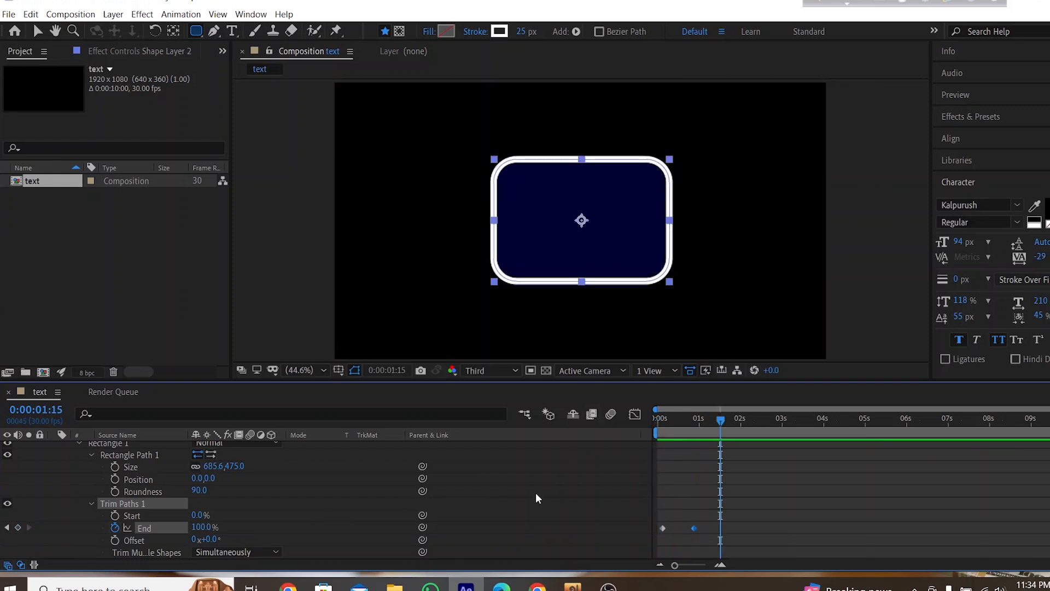
Apply Easy Ease to the 100% End keyframe and adjust its incoming ease handle in the Graph Editor
drag(718, 528, 686, 544)
mouse_move(695, 529)
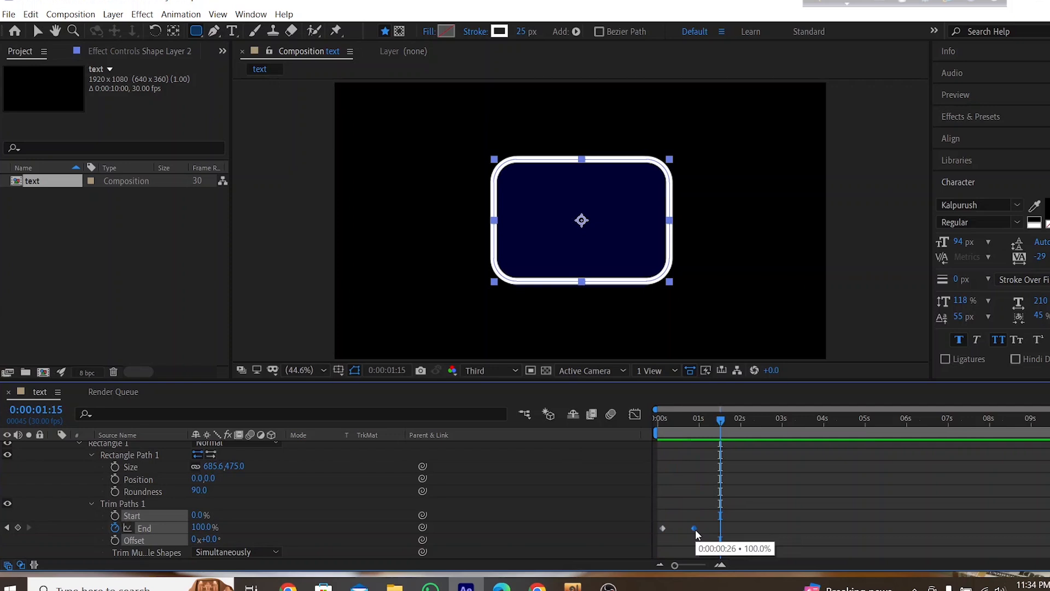
key(F9)
click(635, 415)
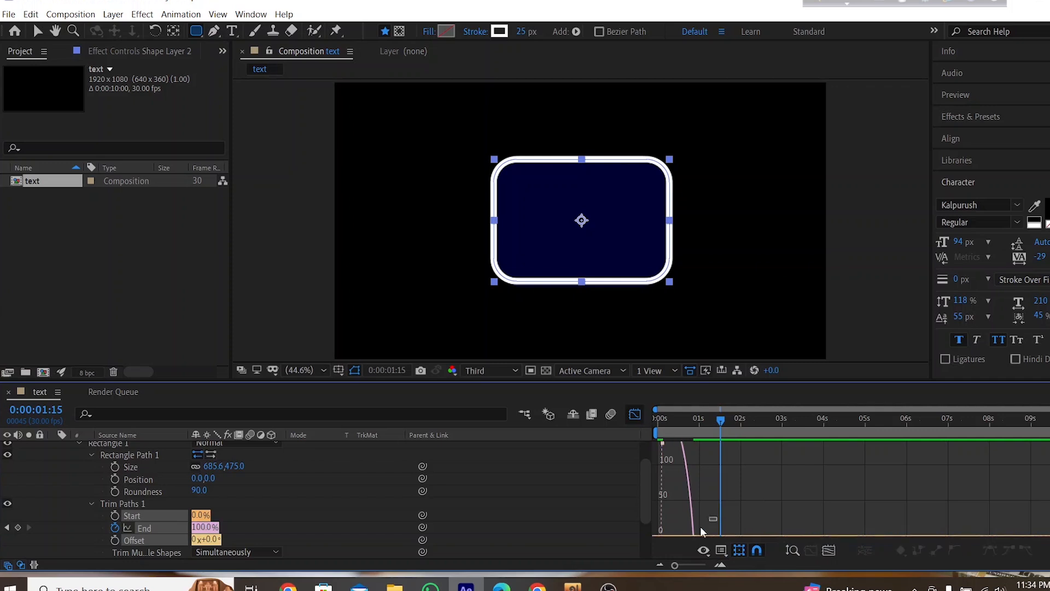
scroll(693, 531, down, 2)
drag(691, 481, 678, 477)
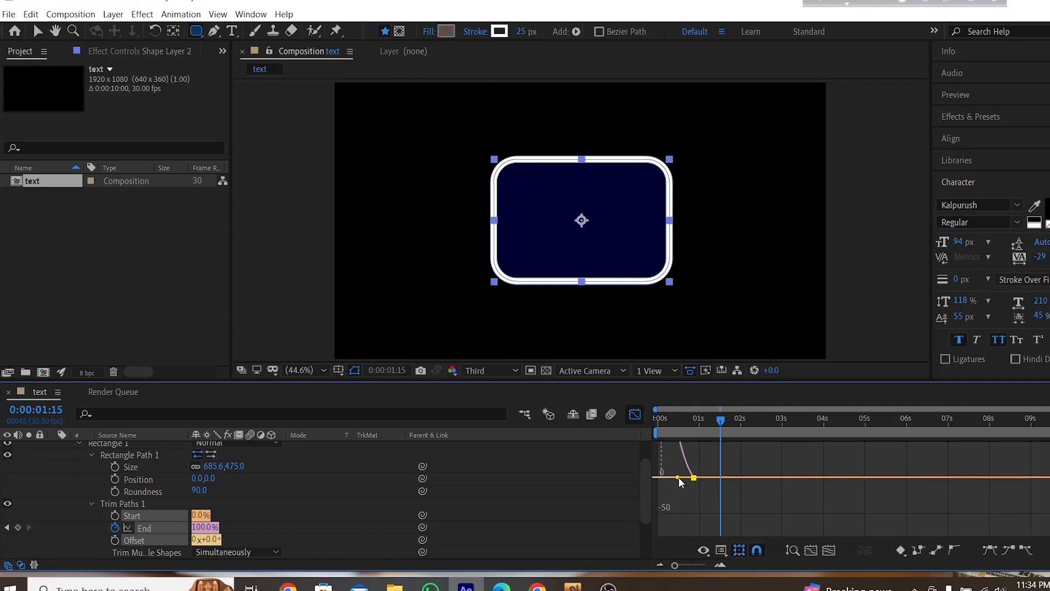
Preview the eased outline animation, close the Graph Editor and collapse the outline layer's properties
key(space)
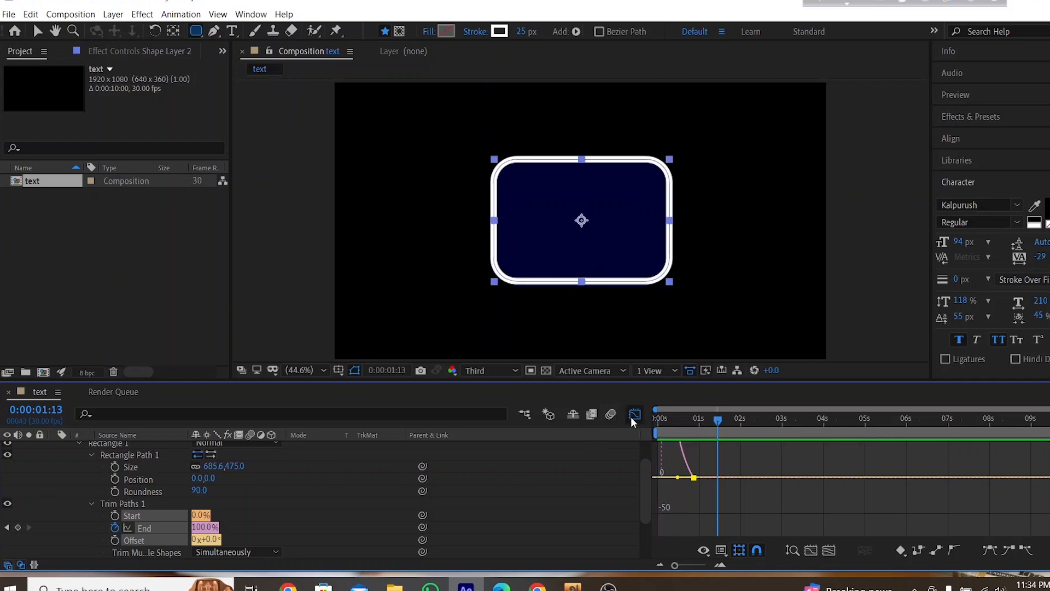
click(634, 414)
key(space)
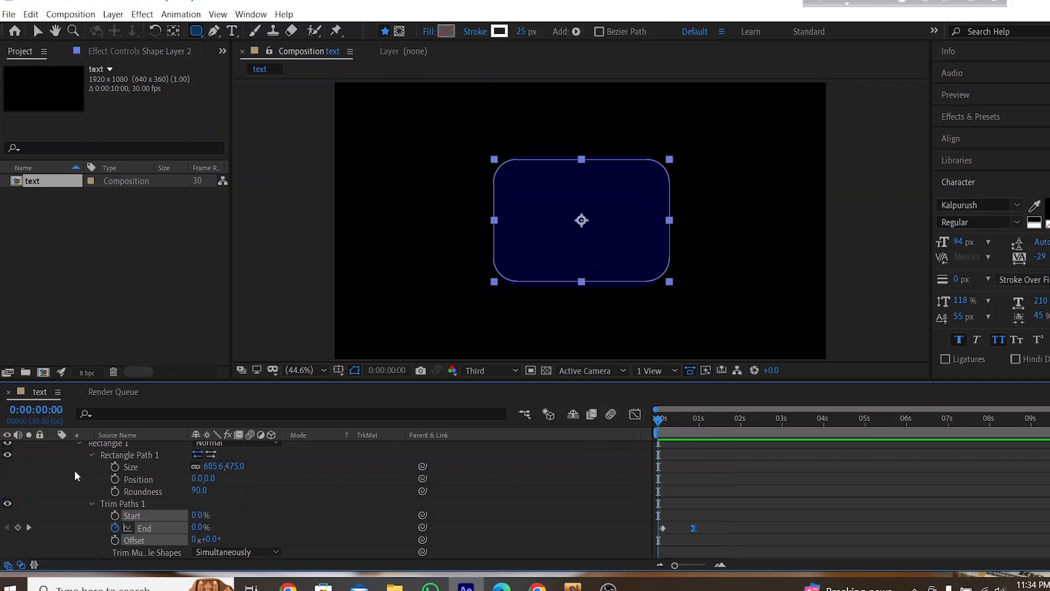
scroll(88, 459, up, 2)
click(54, 447)
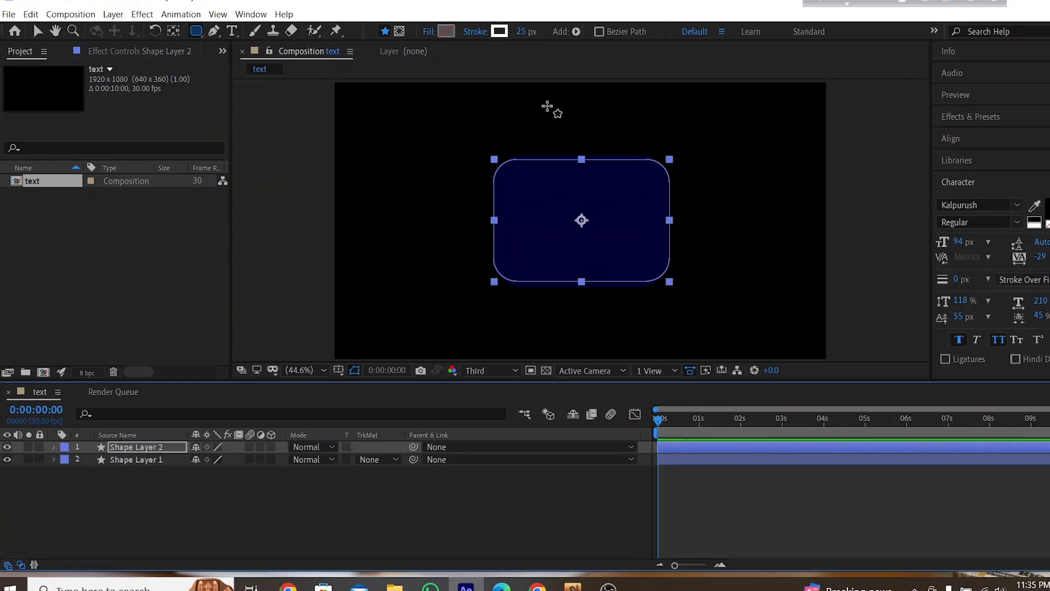
Create a text layer over the blue box reading "this is easy edit", with each word on its own line
click(231, 33)
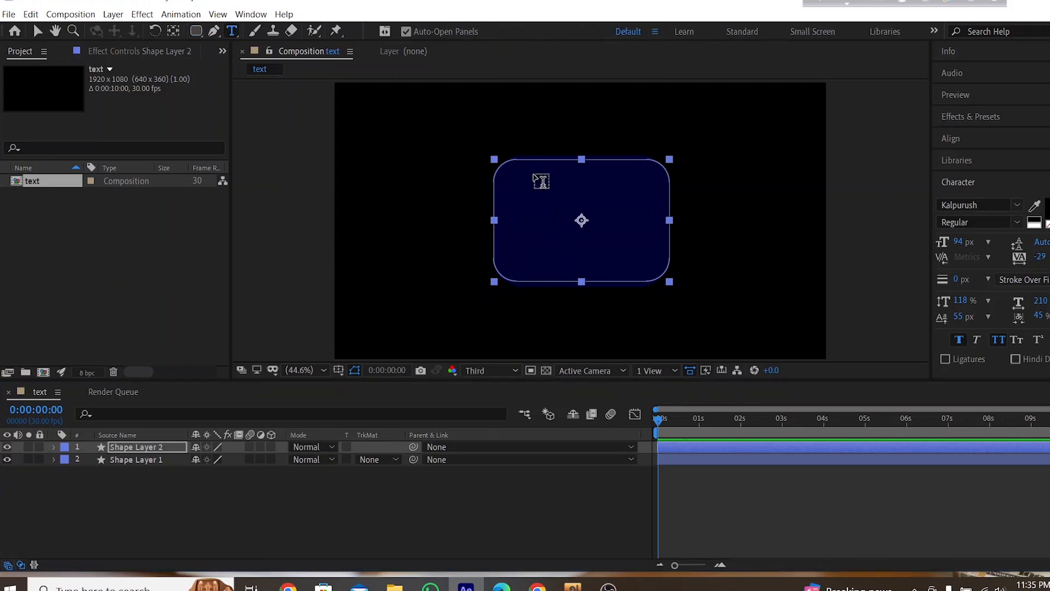
click(555, 166)
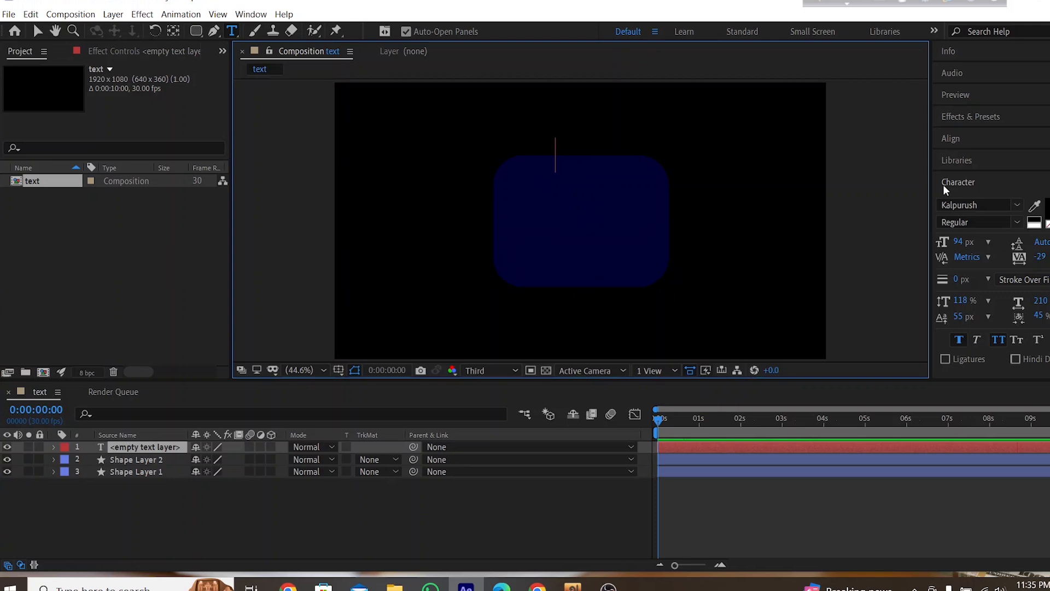
text(t)
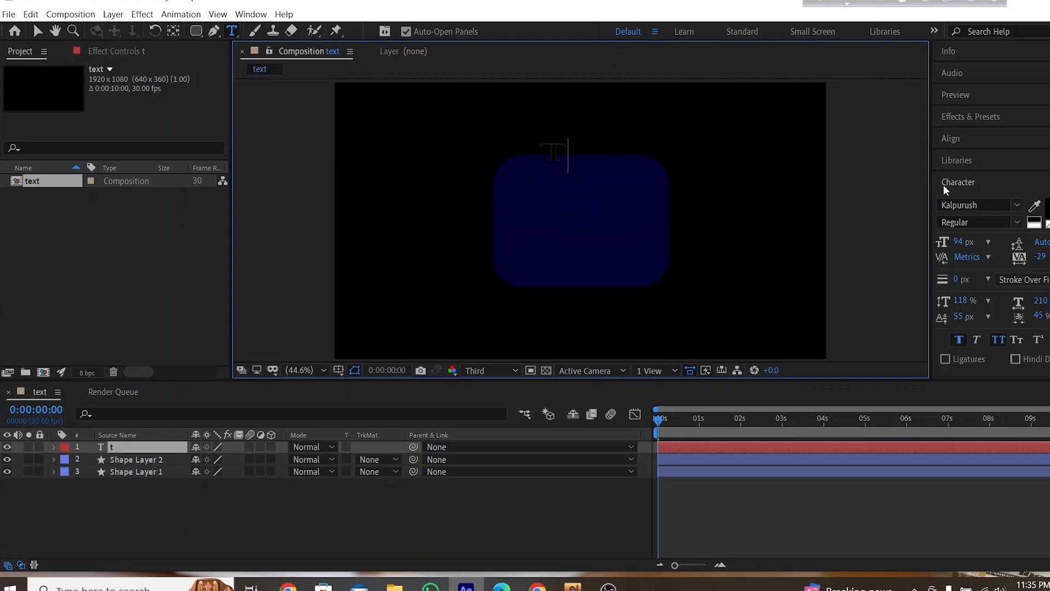
text(his)
key(Return)
text(is)
key(Return)
text(easy)
key(Return)
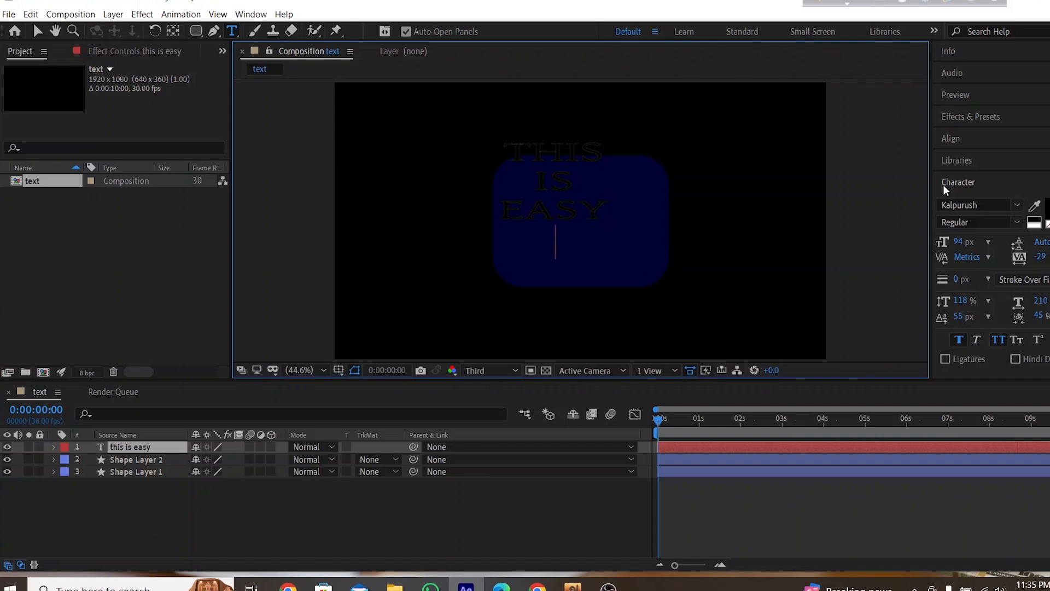
text(edit)
click(37, 31)
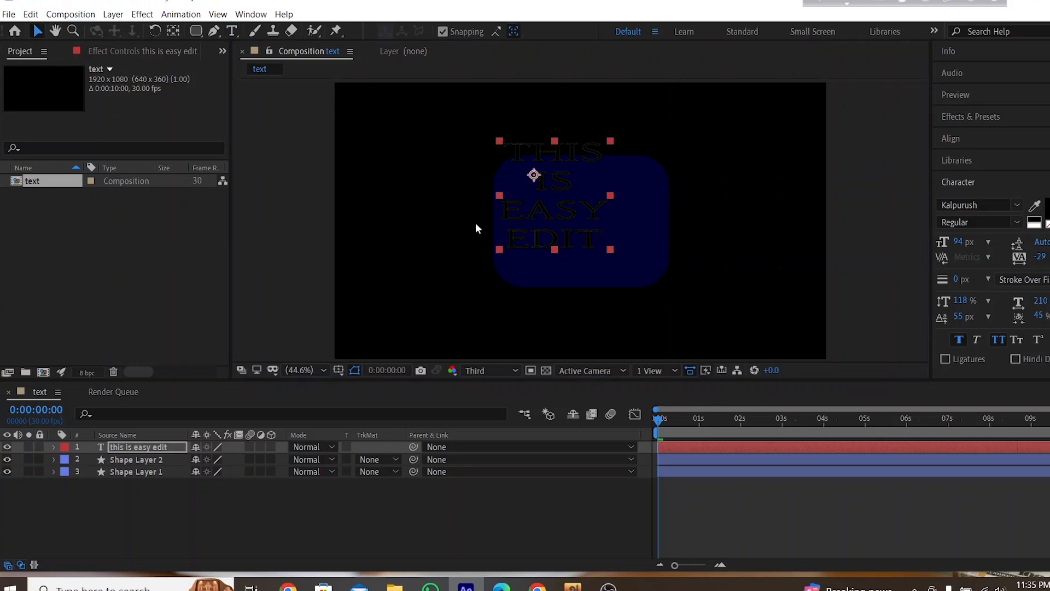
Change the fill colour of the whole text to white
double_click(563, 205)
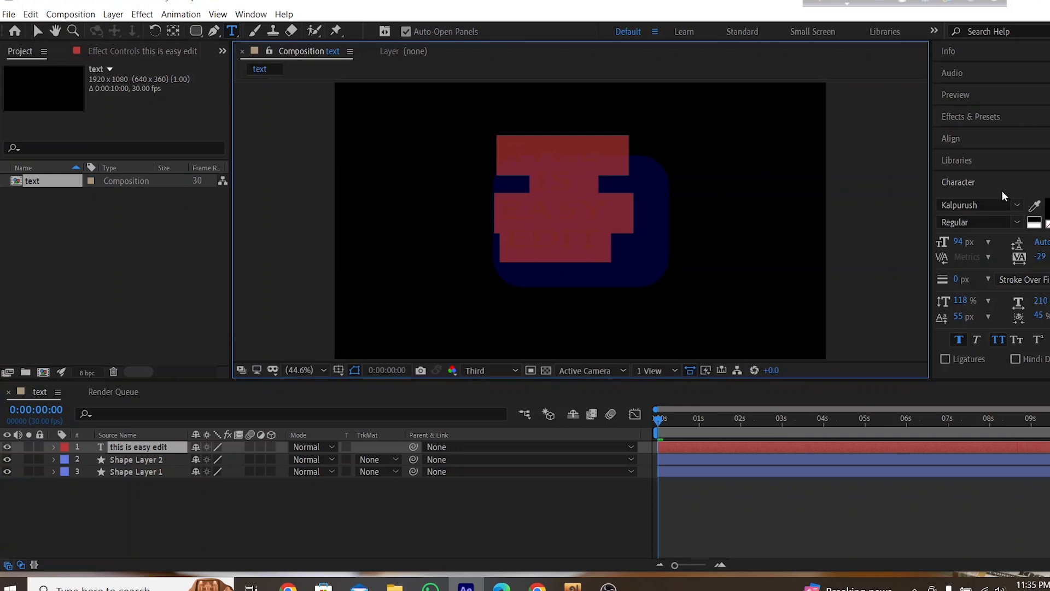
click(1046, 206)
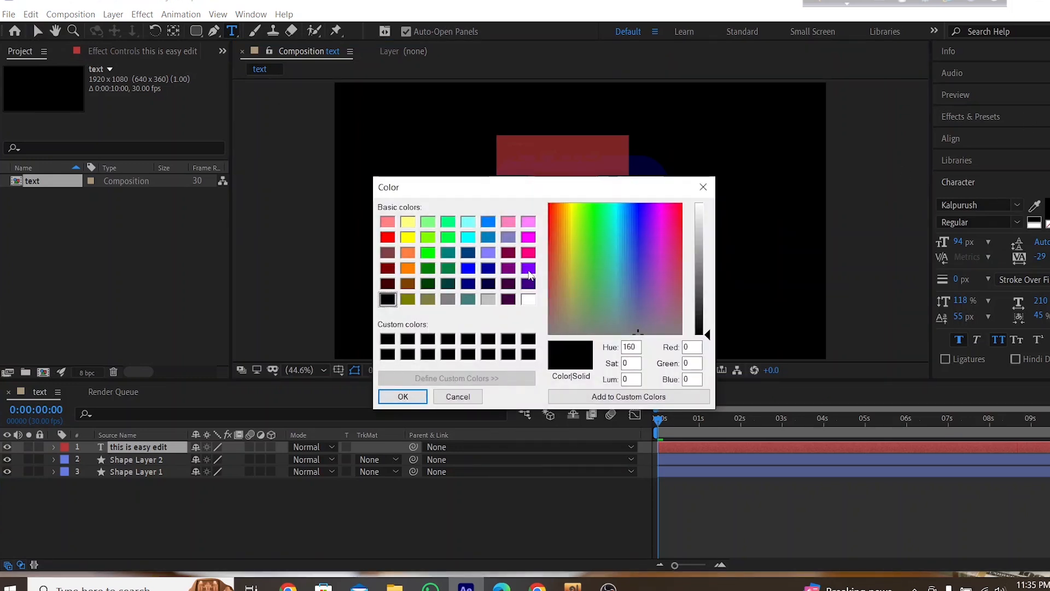
click(528, 299)
click(403, 396)
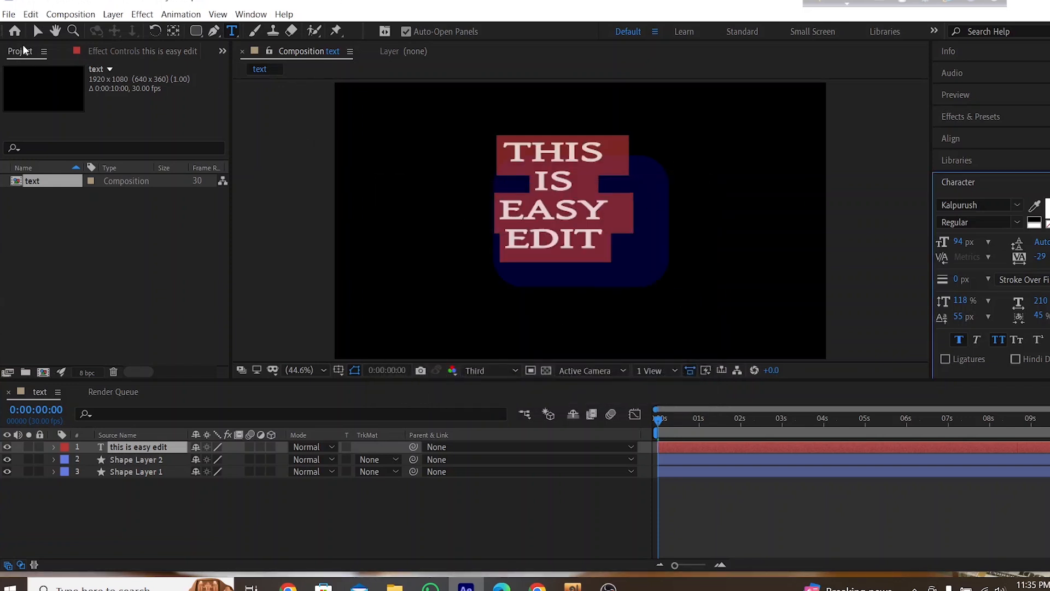
Position the text in the middle of the blue box, centre its anchor point and scale it slightly to fit
click(37, 31)
drag(547, 214, 566, 234)
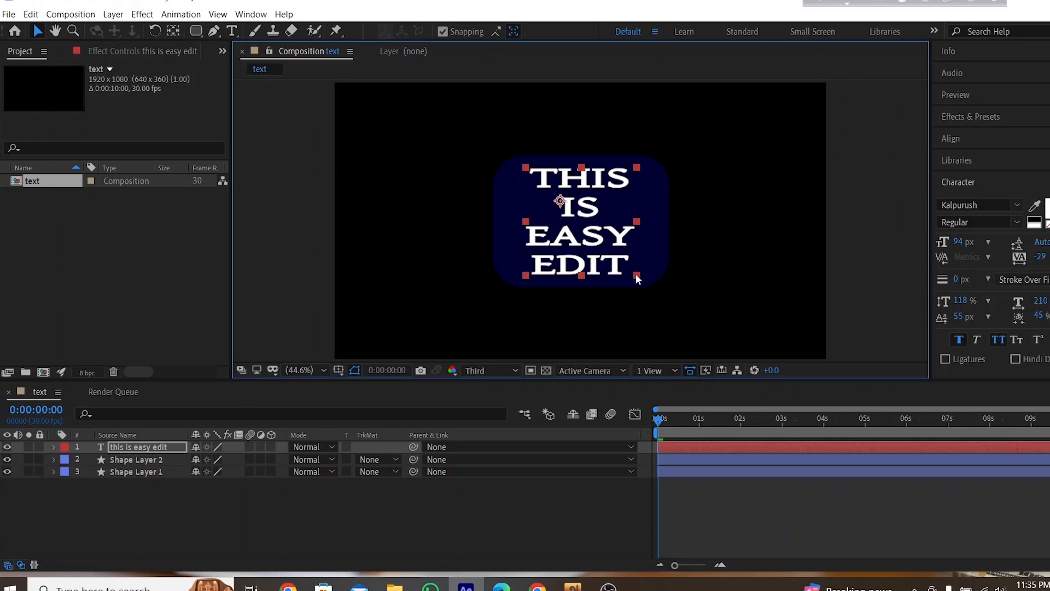
mouse_move(636, 274)
mouse_down()
mouse_move(626, 258)
mouse_move(639, 274)
mouse_up()
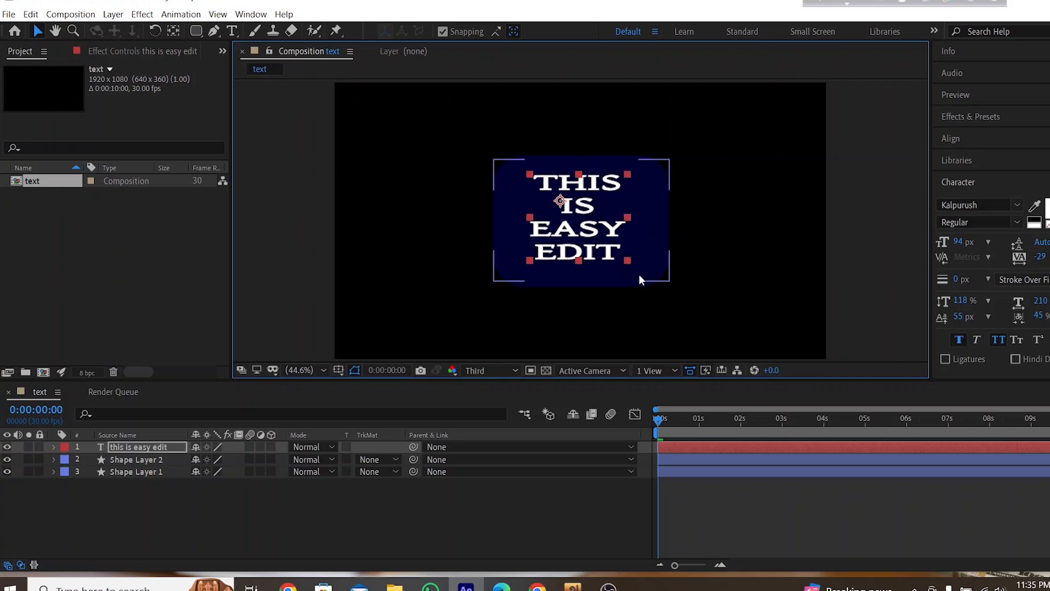
key(ctrl+alt+Home)
drag(626, 260, 628, 267)
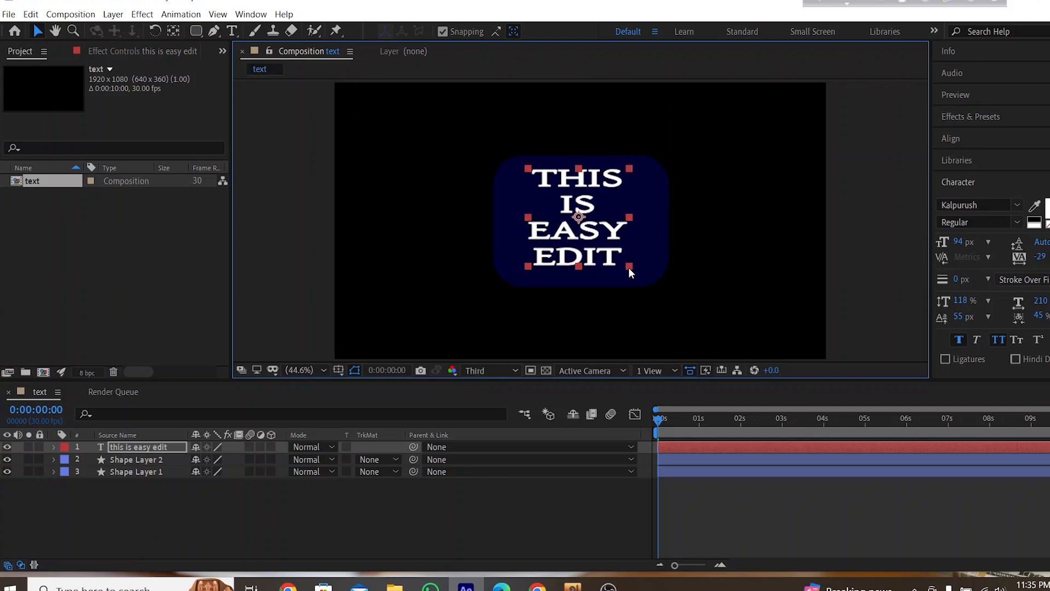
click(747, 243)
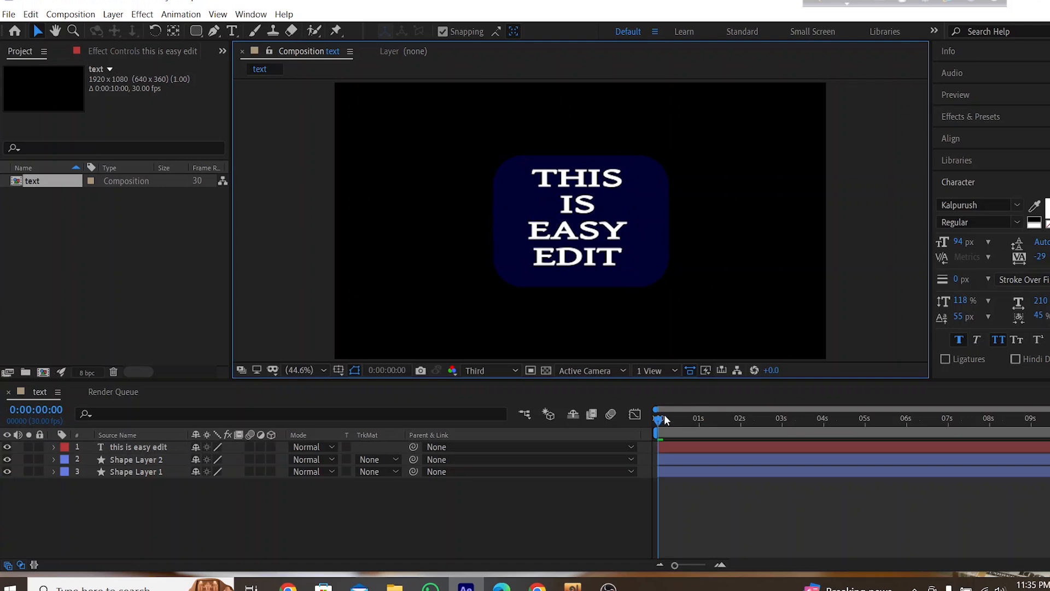
Shift the text layer to start about a third of a second into the timeline and check it at 0:00:00:09
mouse_move(664, 418)
mouse_down()
mouse_move(697, 418)
mouse_move(647, 418)
mouse_up()
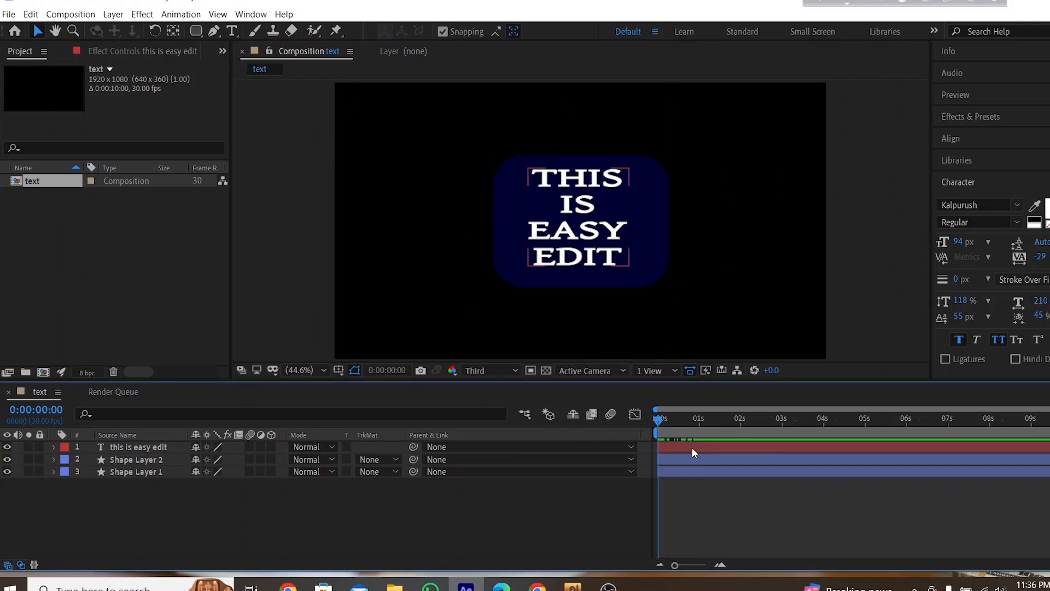
drag(689, 445, 701, 444)
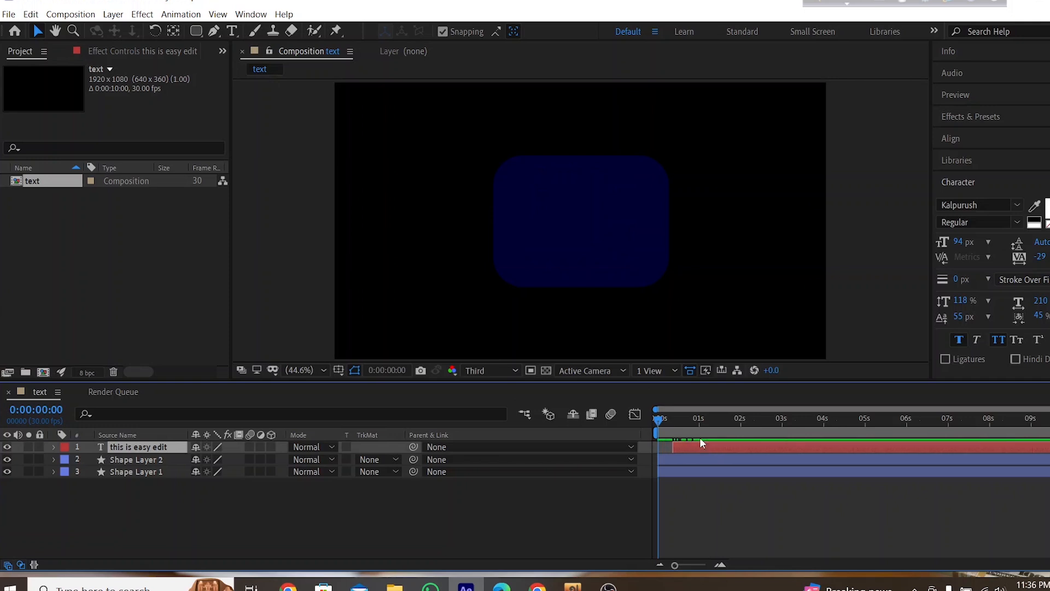
mouse_move(649, 420)
mouse_down()
mouse_move(693, 425)
mouse_move(672, 422)
mouse_up()
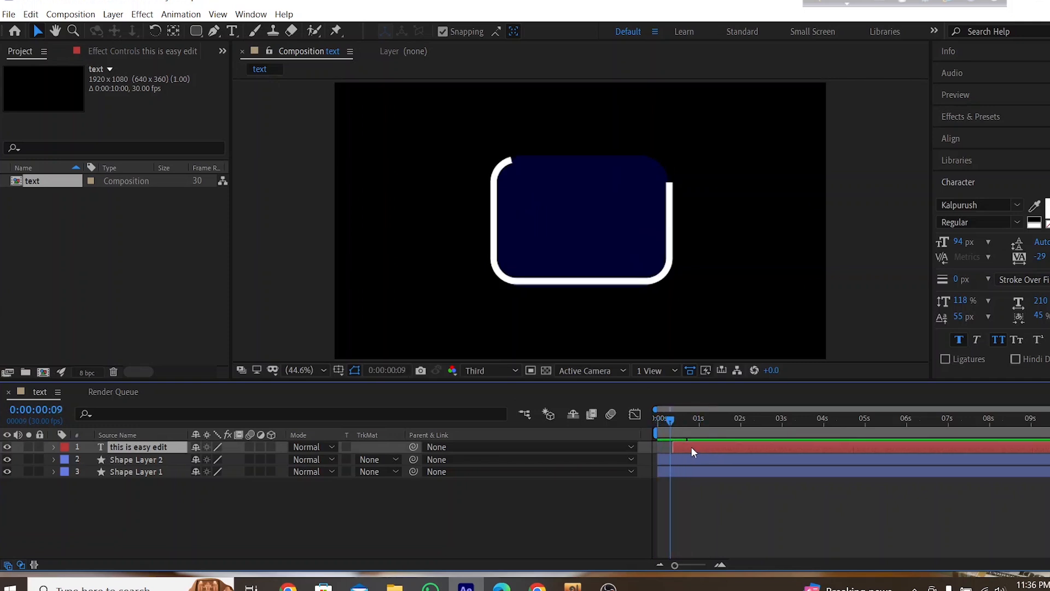
Snap the text layer's start to 0:00:00:09 and move the current time to 0:00:00:23
key(bracketleft)
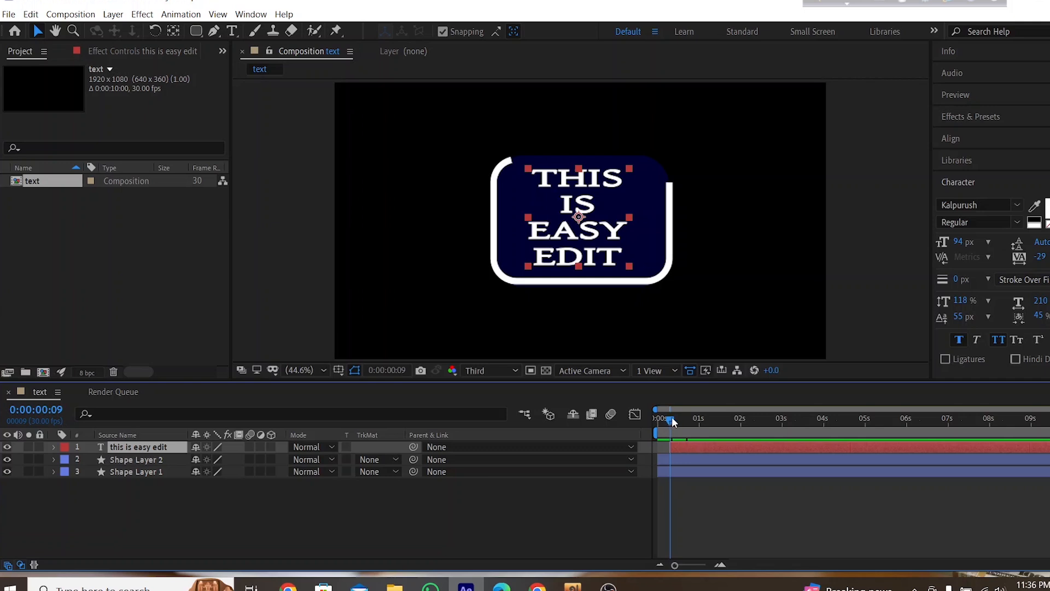
mouse_move(671, 417)
mouse_down()
mouse_move(693, 421)
mouse_move(649, 413)
mouse_move(690, 420)
mouse_up()
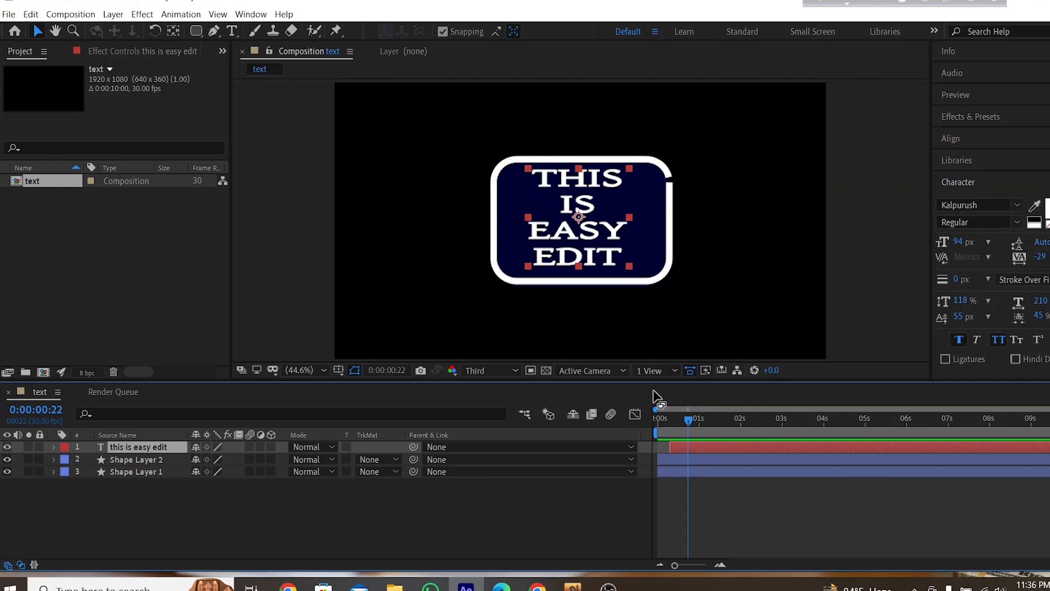
drag(694, 420, 695, 420)
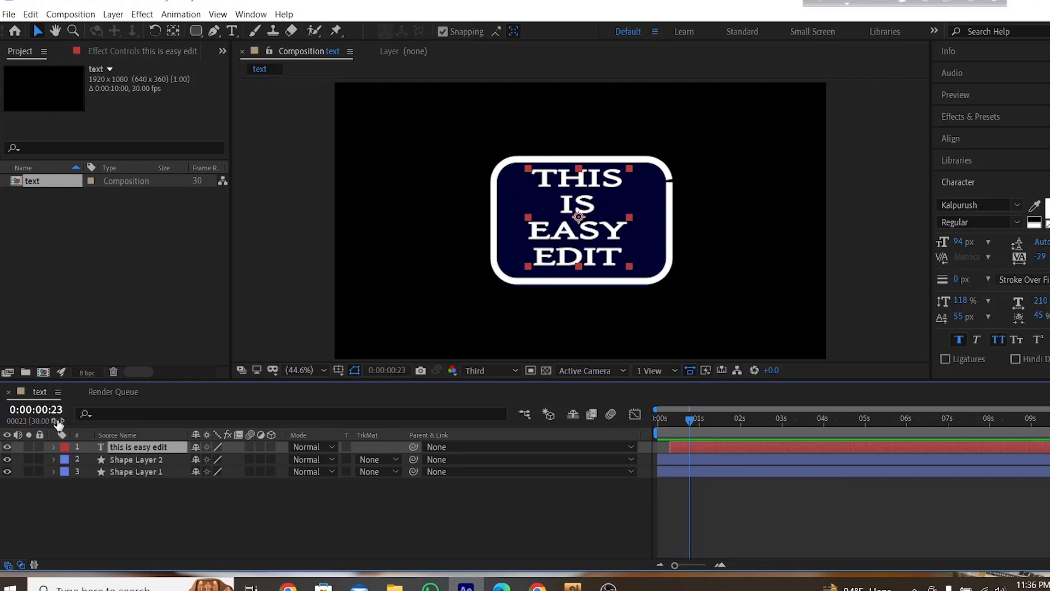
Expand the text layer's Text properties in the timeline
click(54, 446)
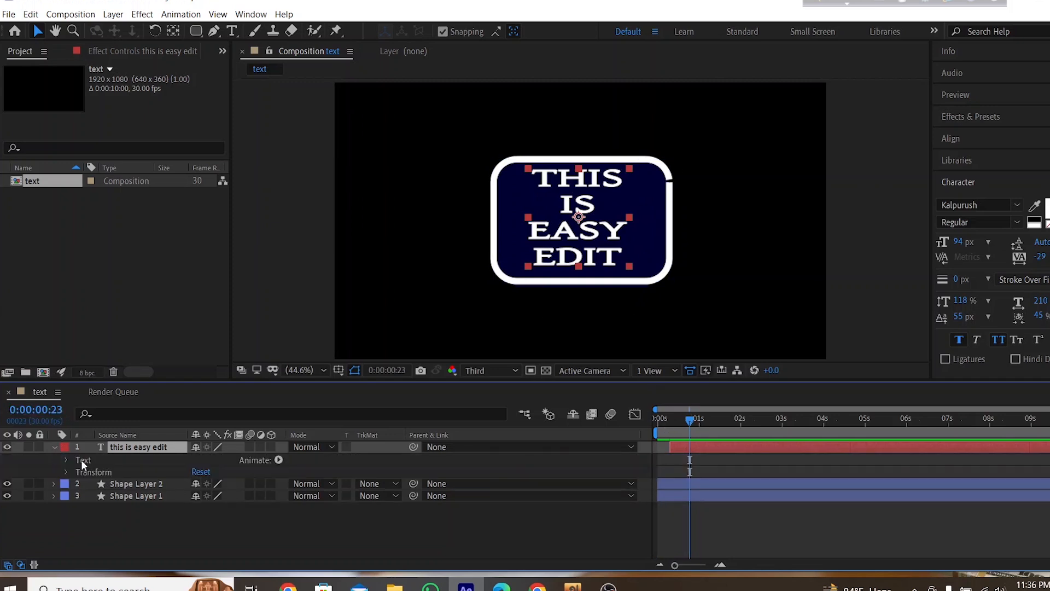
click(66, 459)
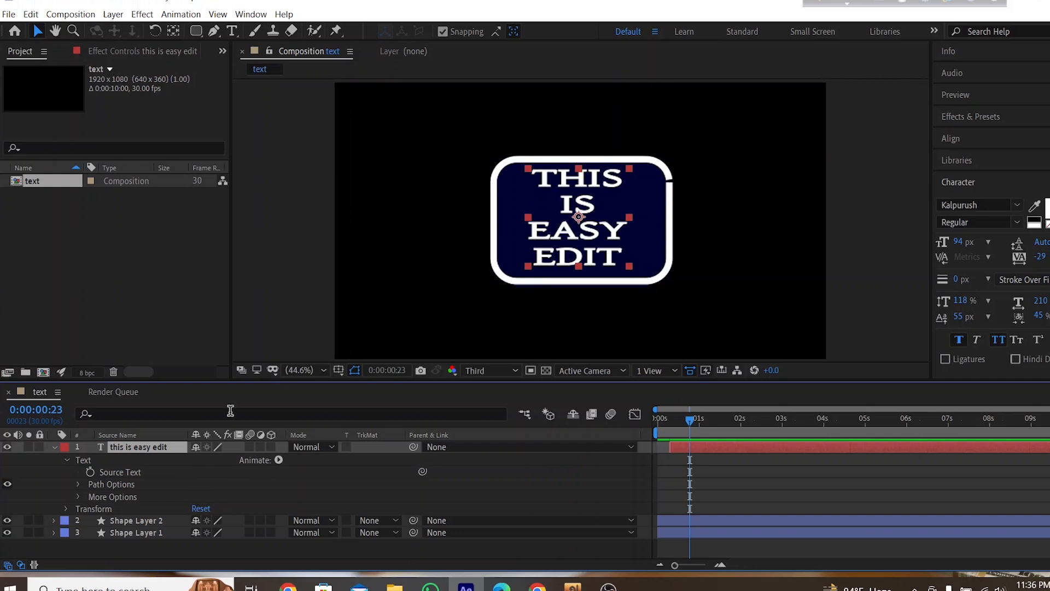
click(53, 520)
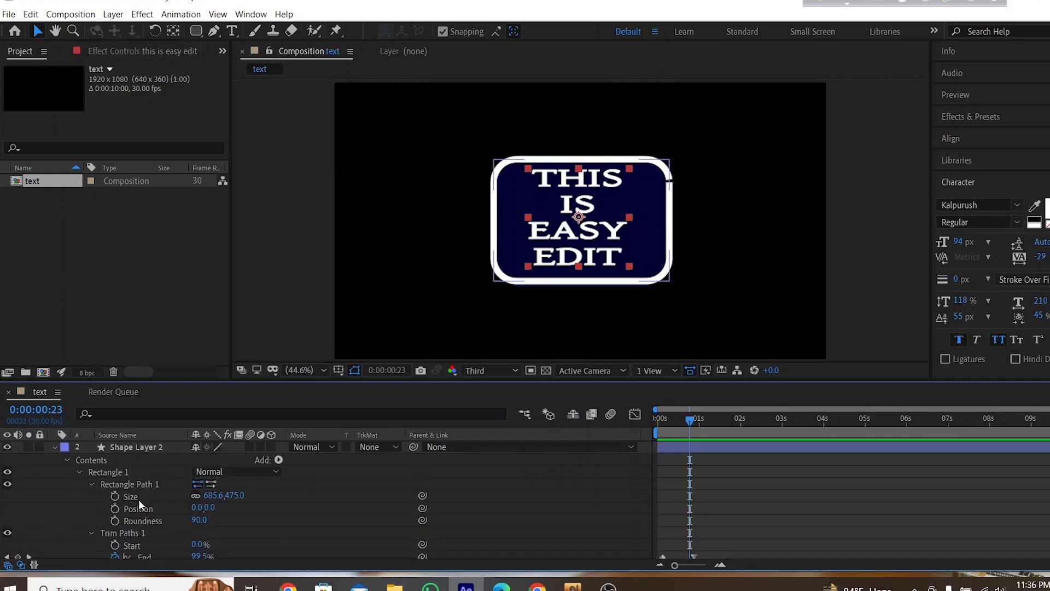
click(279, 459)
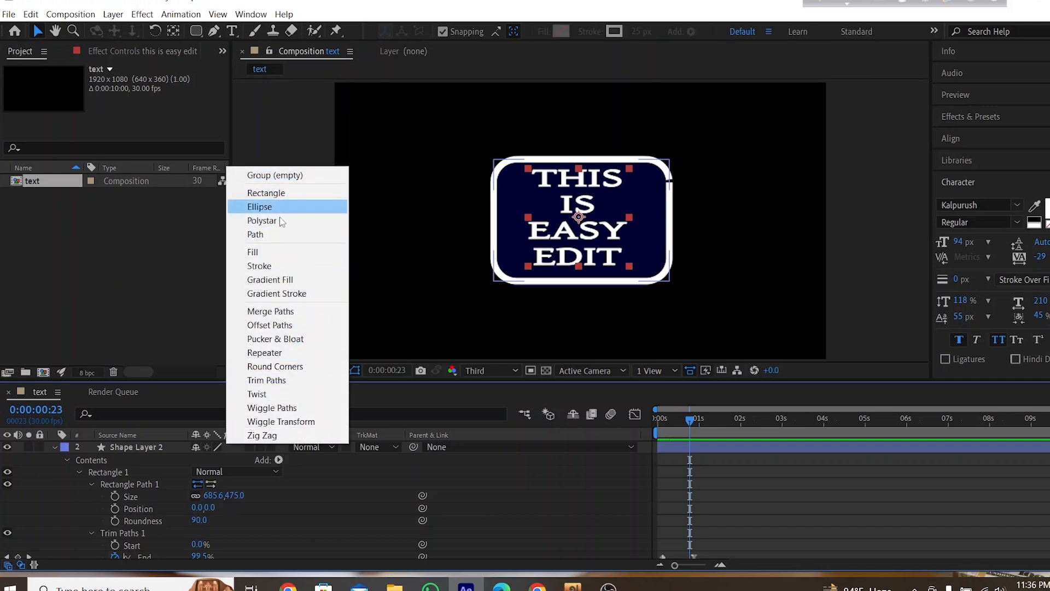
click(66, 458)
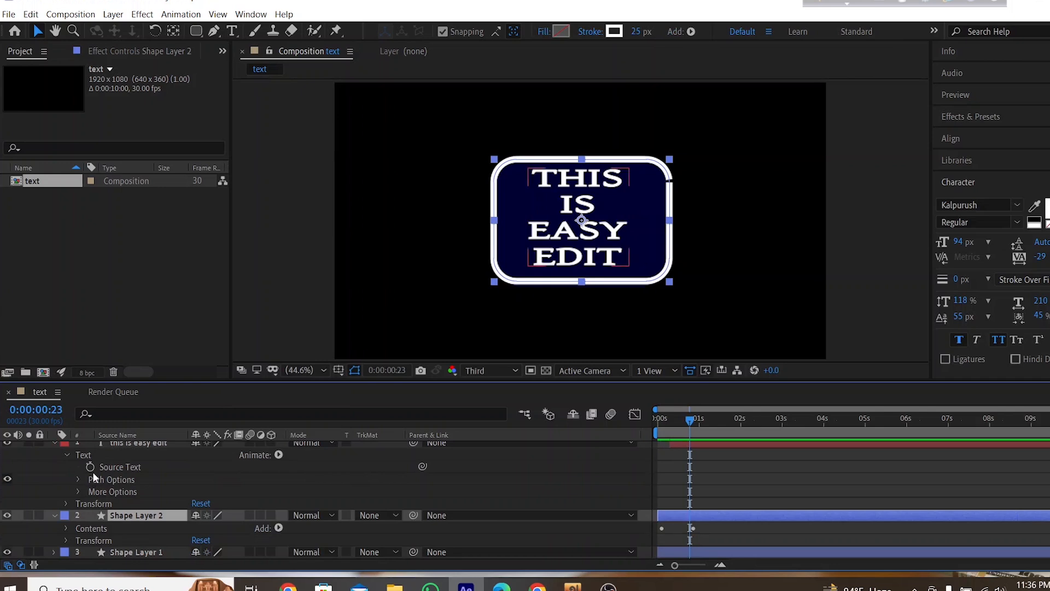
Add a text animator with Position and Opacity properties to the "this is easy edit" layer
click(278, 454)
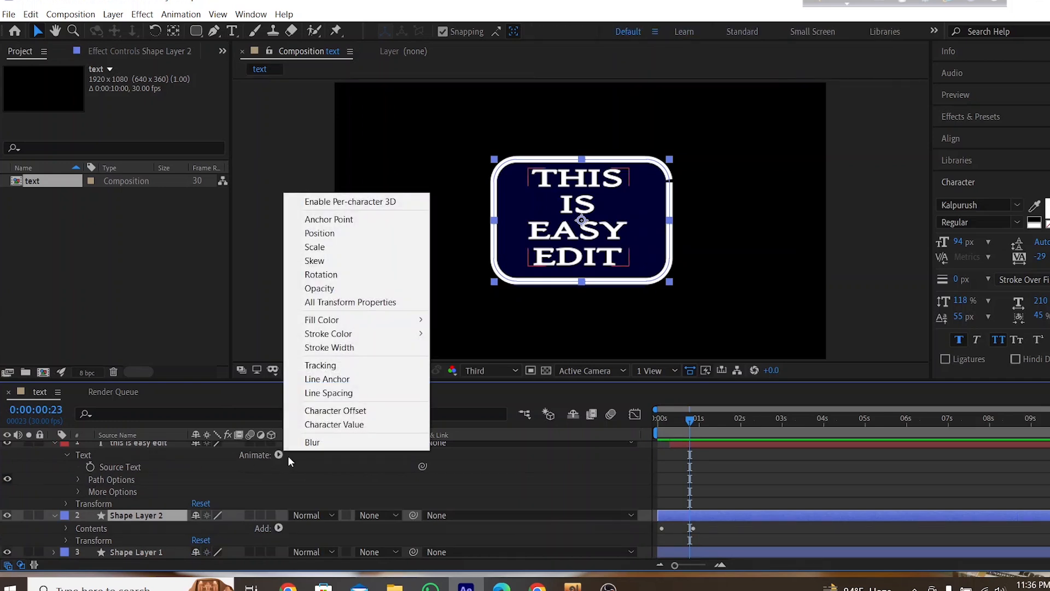
click(314, 234)
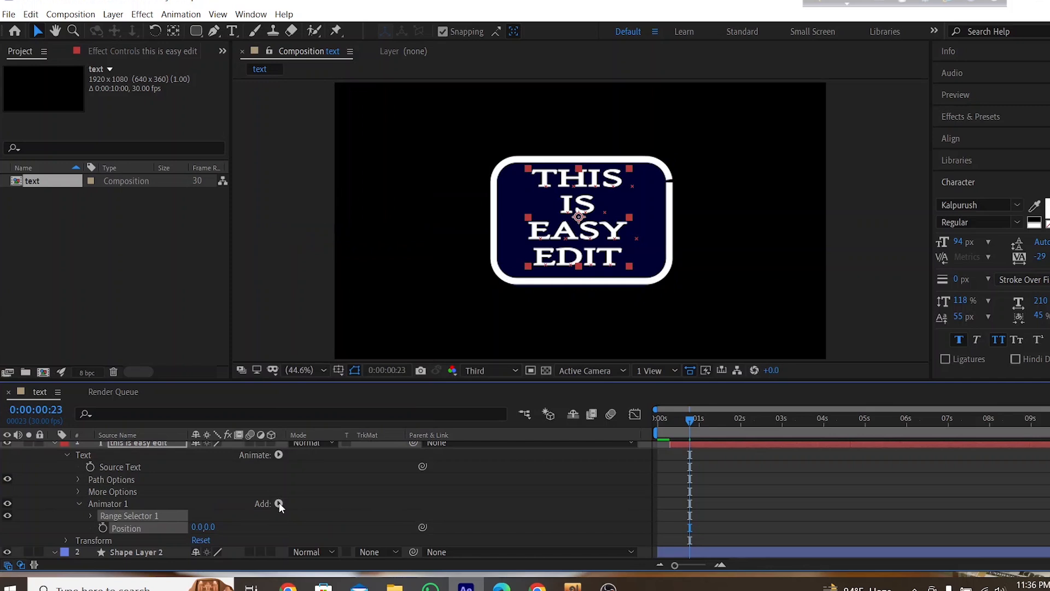
click(279, 455)
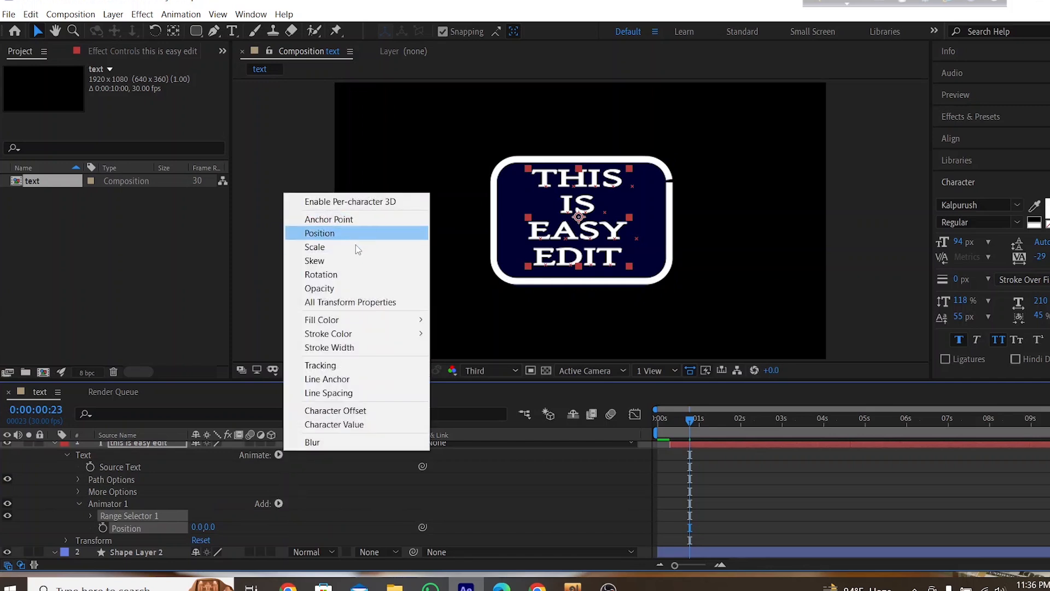
click(328, 288)
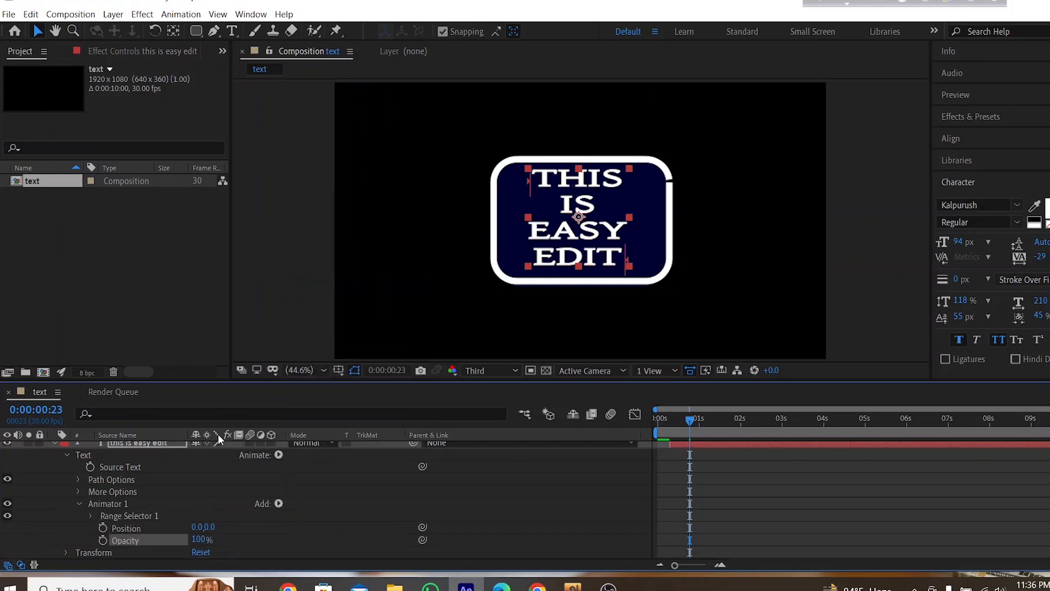
Set the text animator's Position to 0, -100 and its Opacity to 0%
click(210, 527)
text(-100)
key(Return)
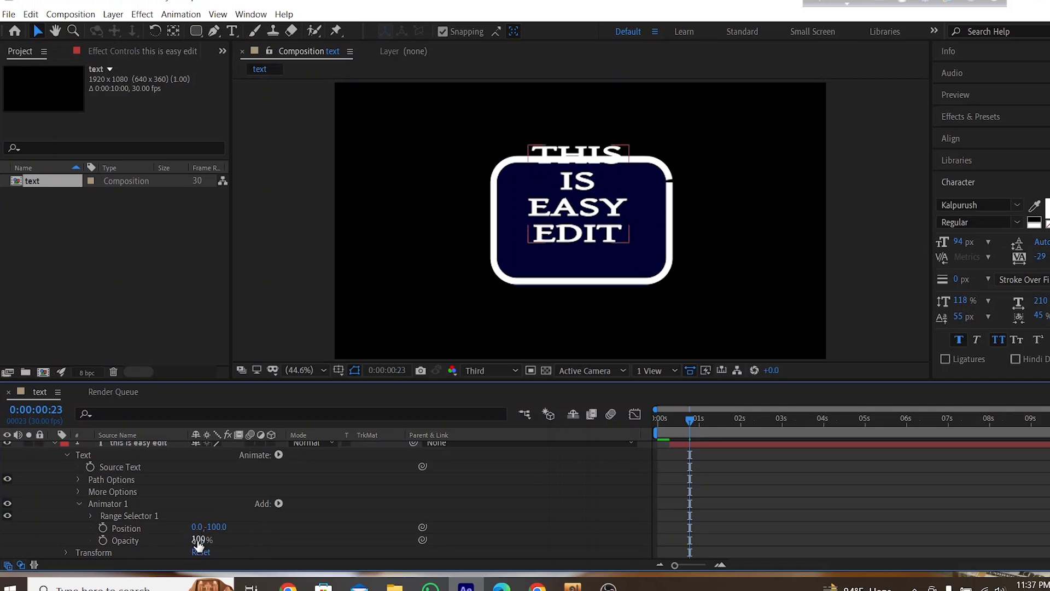
drag(198, 541, 99, 543)
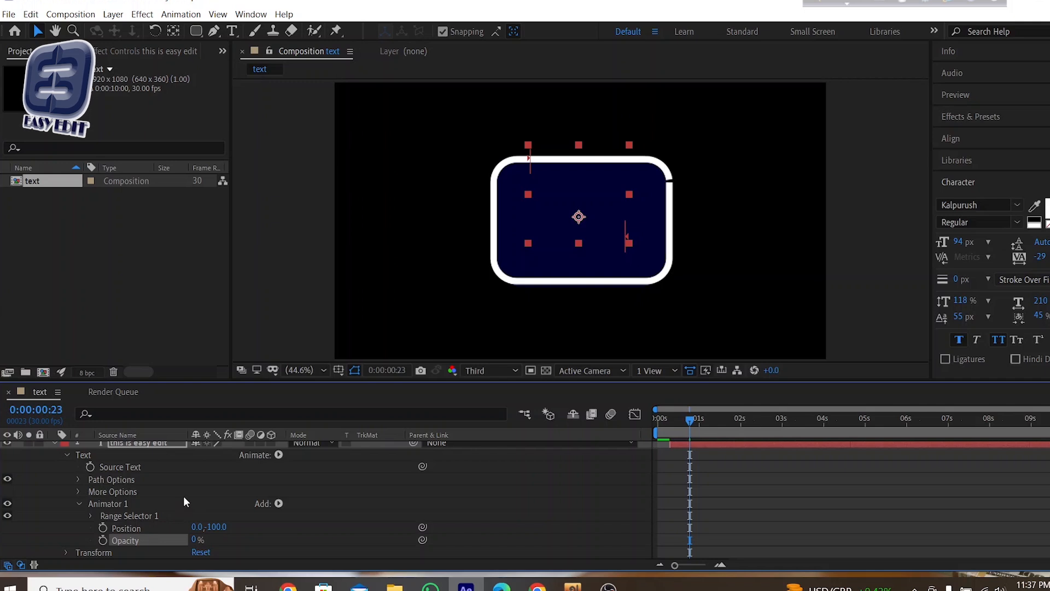
In the range selector's Advanced options, set Shape to Ramp Up and Based On to Words
click(78, 503)
click(78, 503)
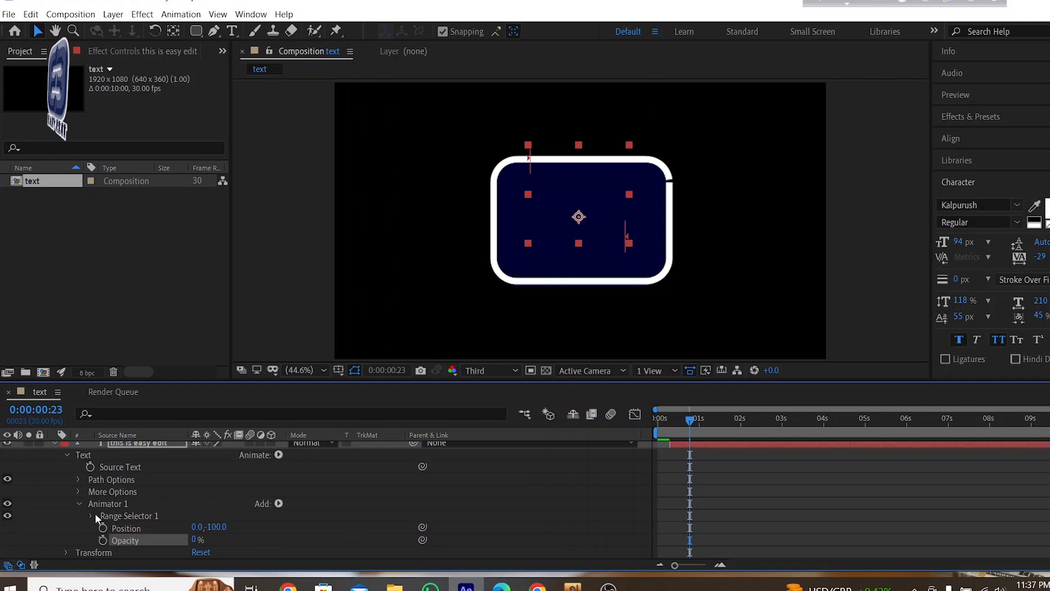
click(90, 515)
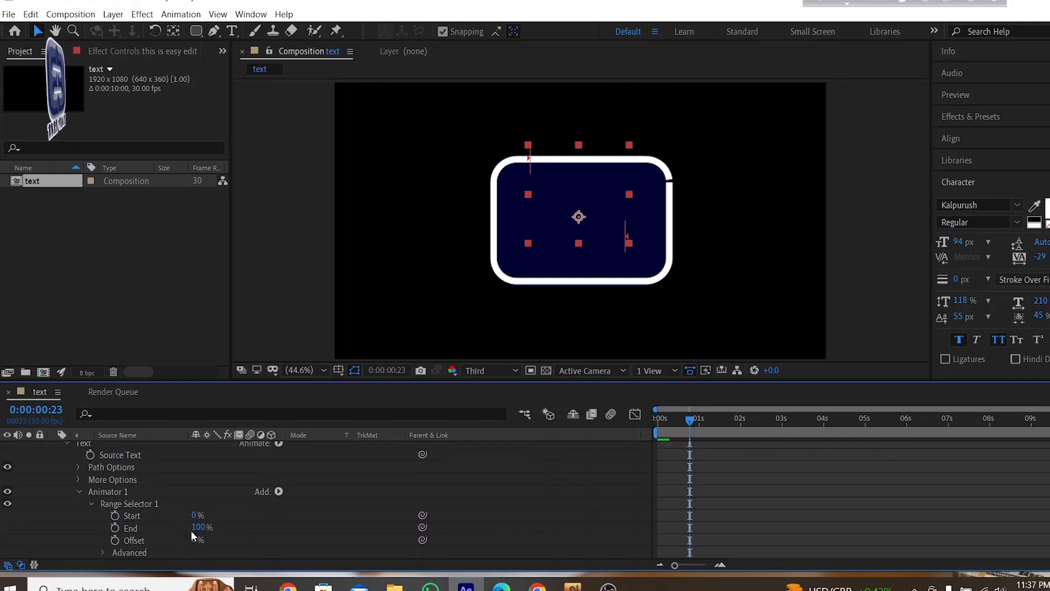
scroll(227, 510, down, 4)
click(124, 500)
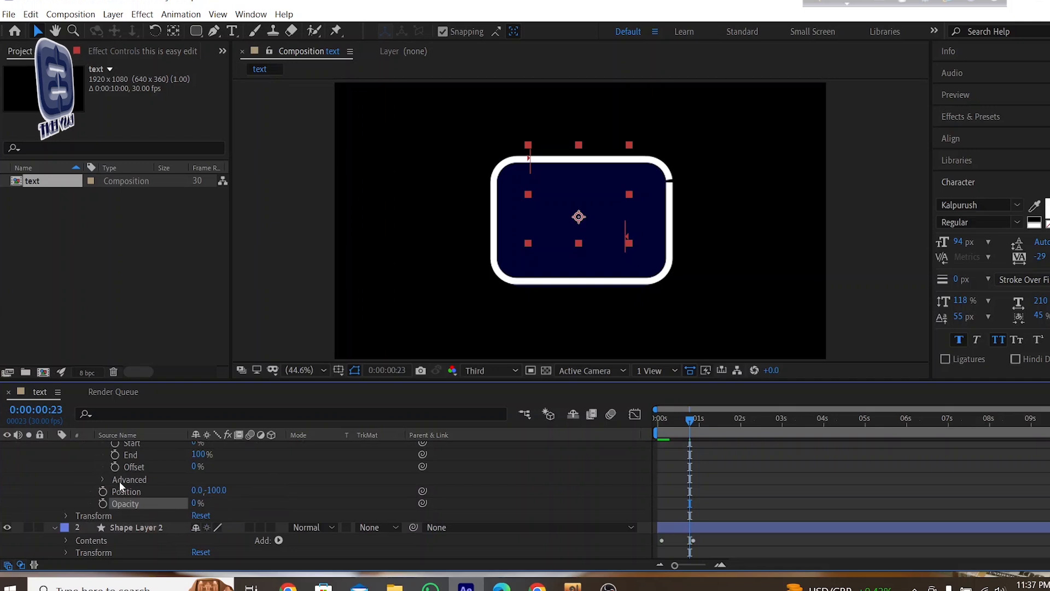
click(103, 479)
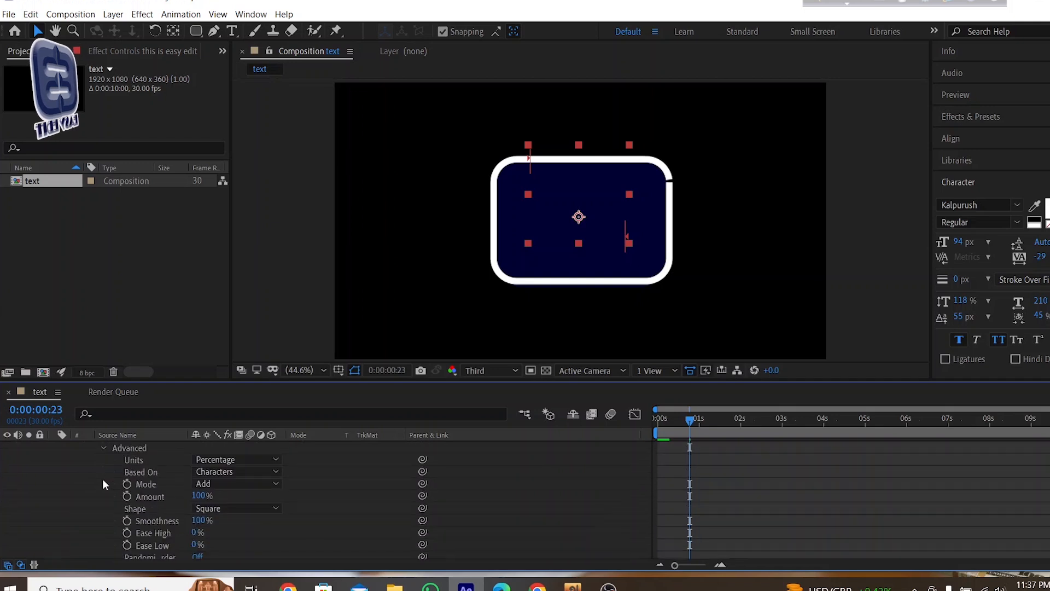
click(244, 508)
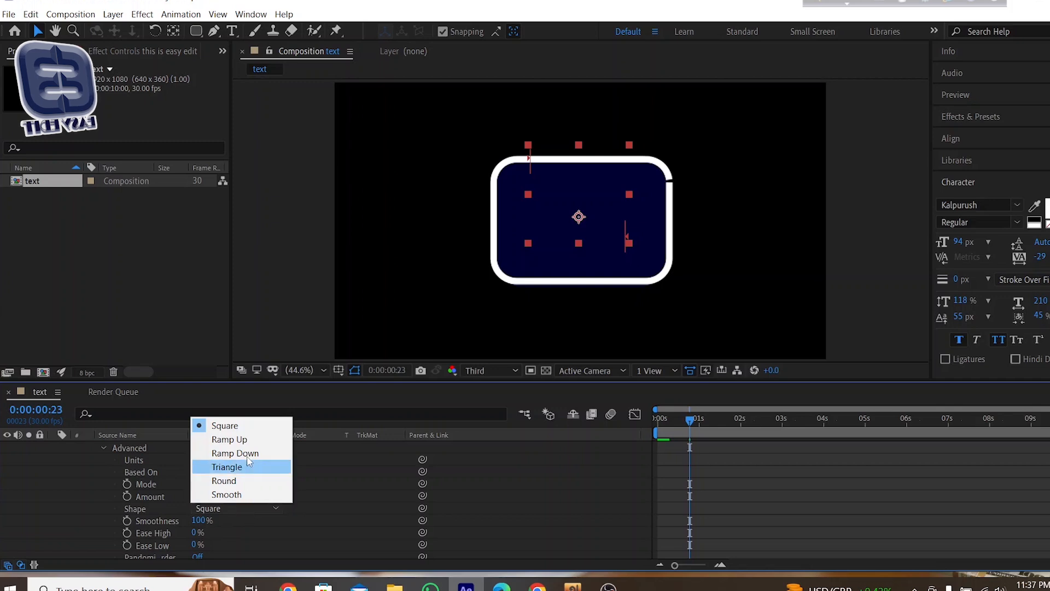
click(251, 440)
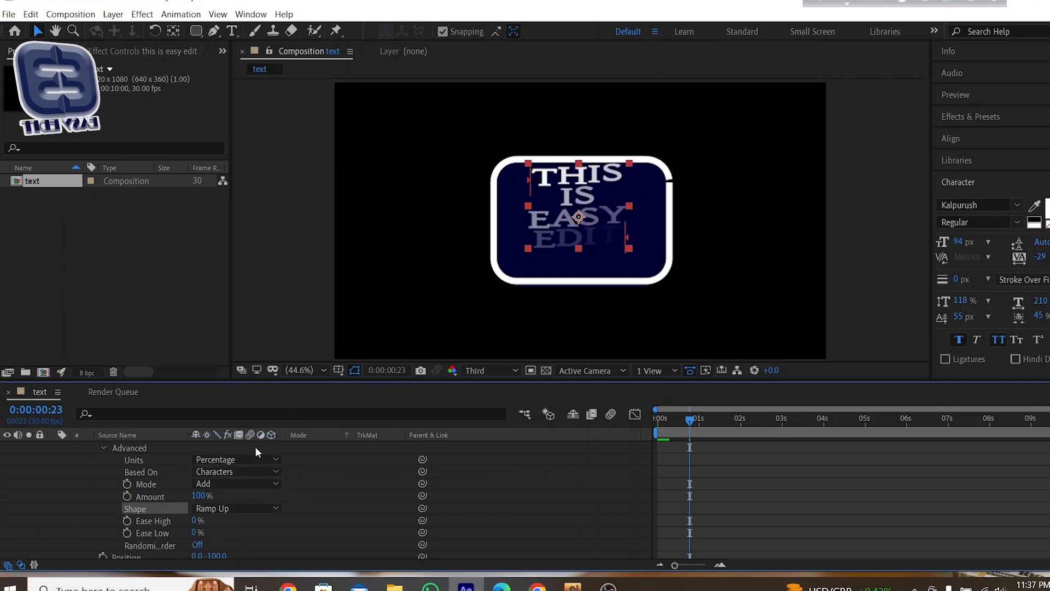
click(239, 474)
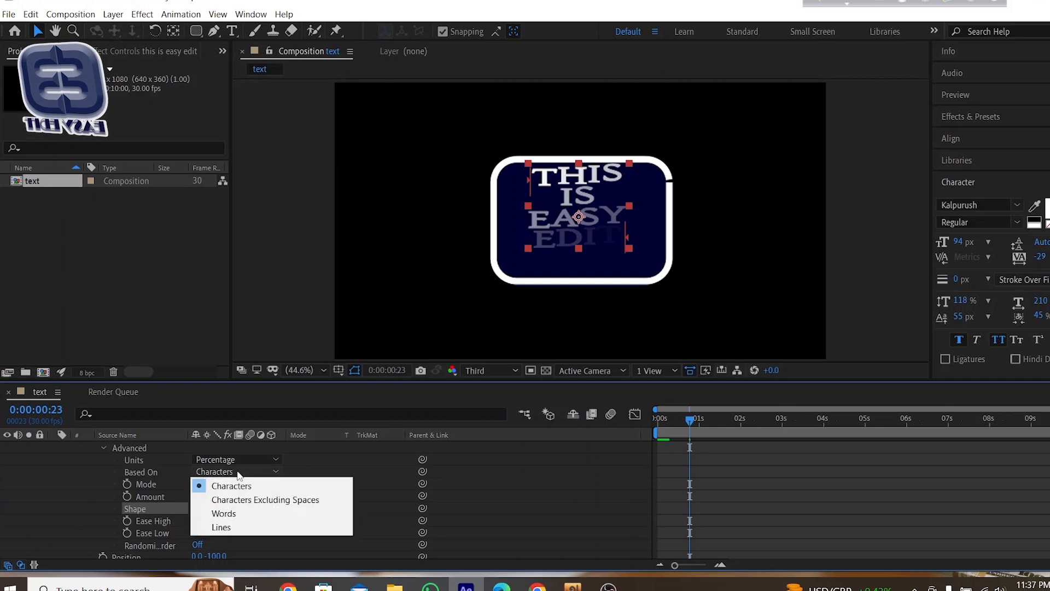
click(235, 514)
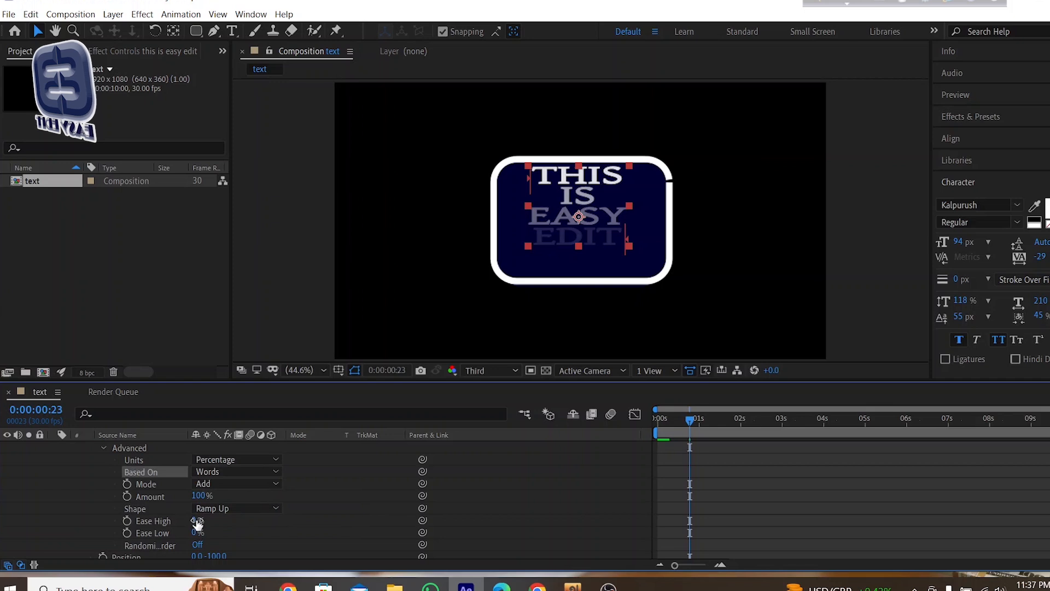
Set the range selector's Ease High to 80%
click(196, 521)
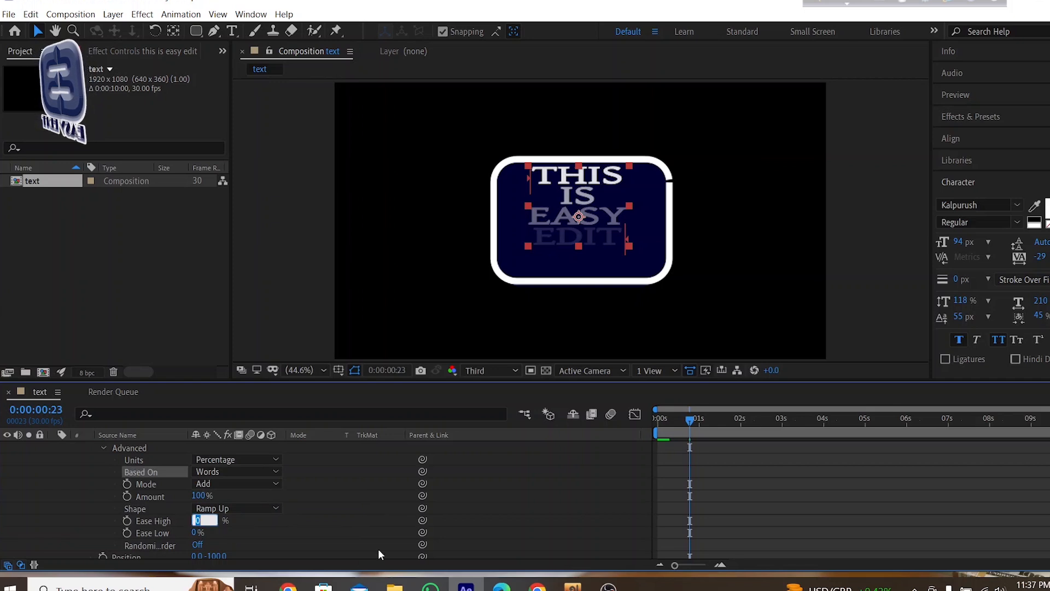
text(80)
key(Return)
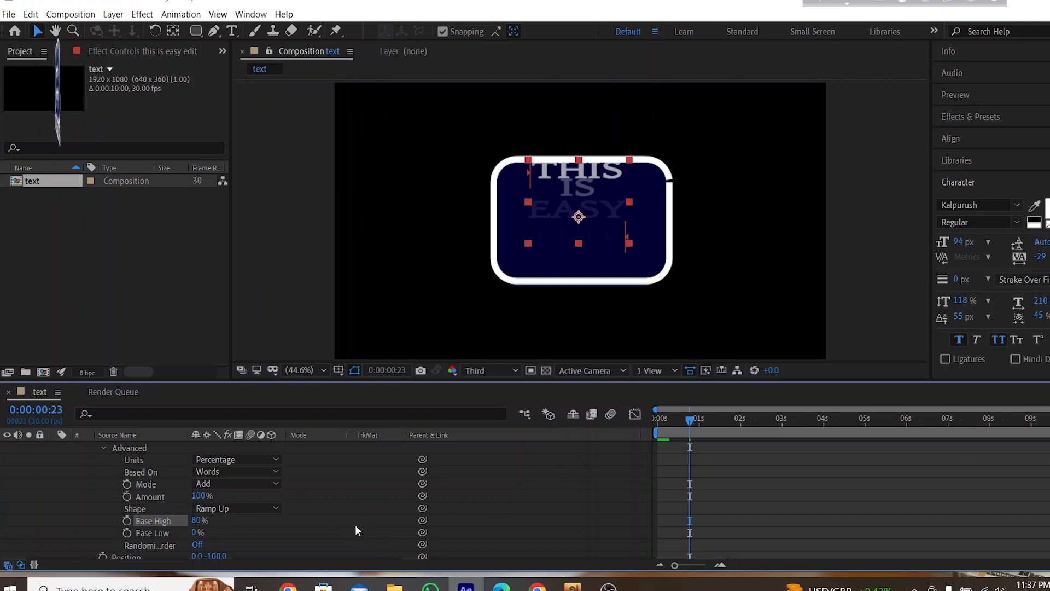
Keyframe the range selector's Offset at -100% at 0:00:00:23
scroll(353, 517, up, 3)
scroll(347, 517, down, 1)
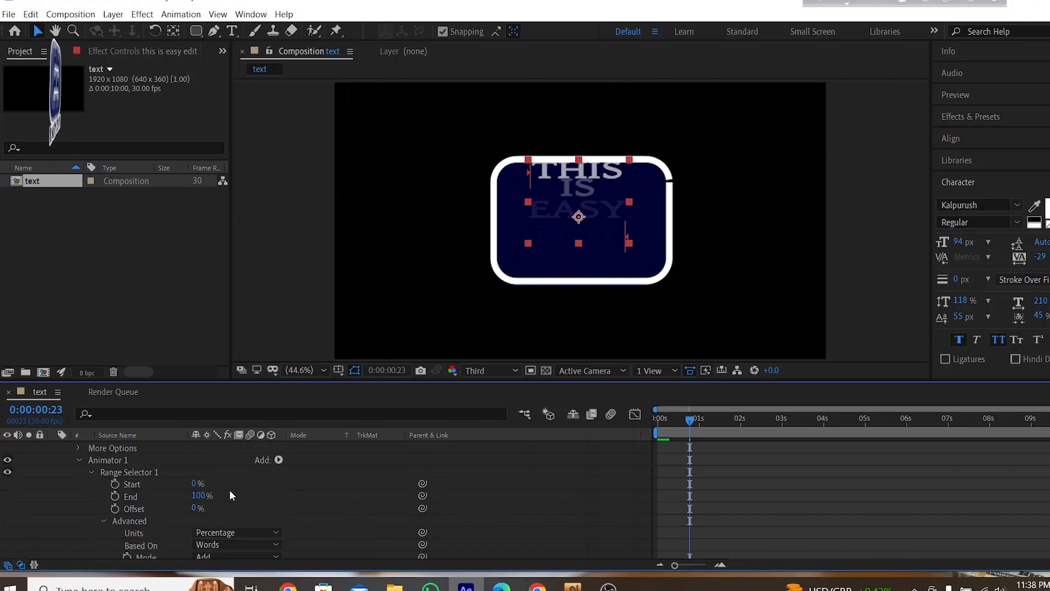
click(115, 508)
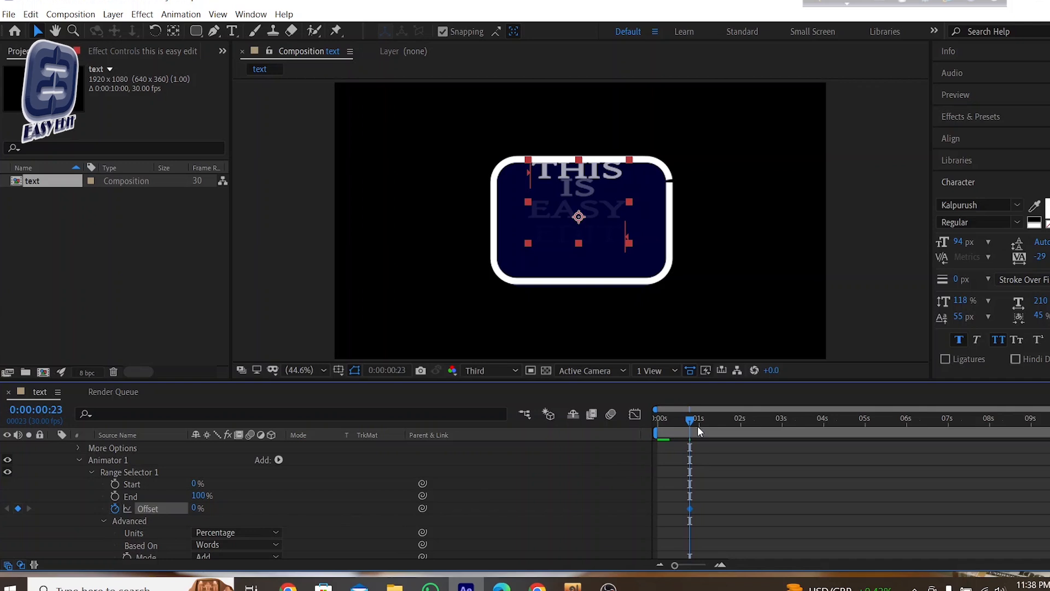
mouse_move(691, 421)
mouse_down()
mouse_move(705, 421)
mouse_move(691, 421)
mouse_up()
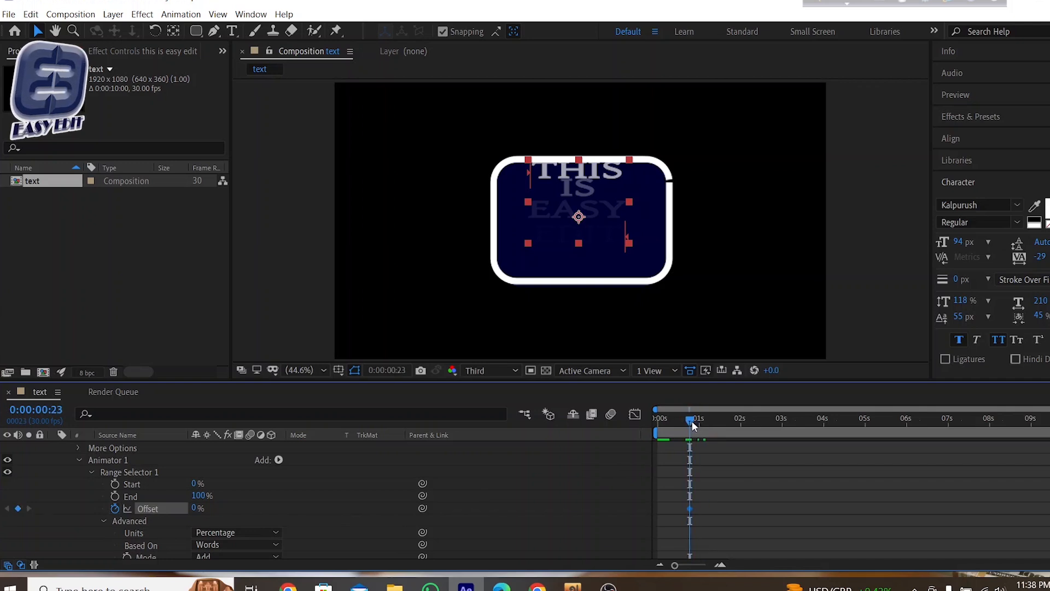
click(197, 507)
text(-100)
key(Return)
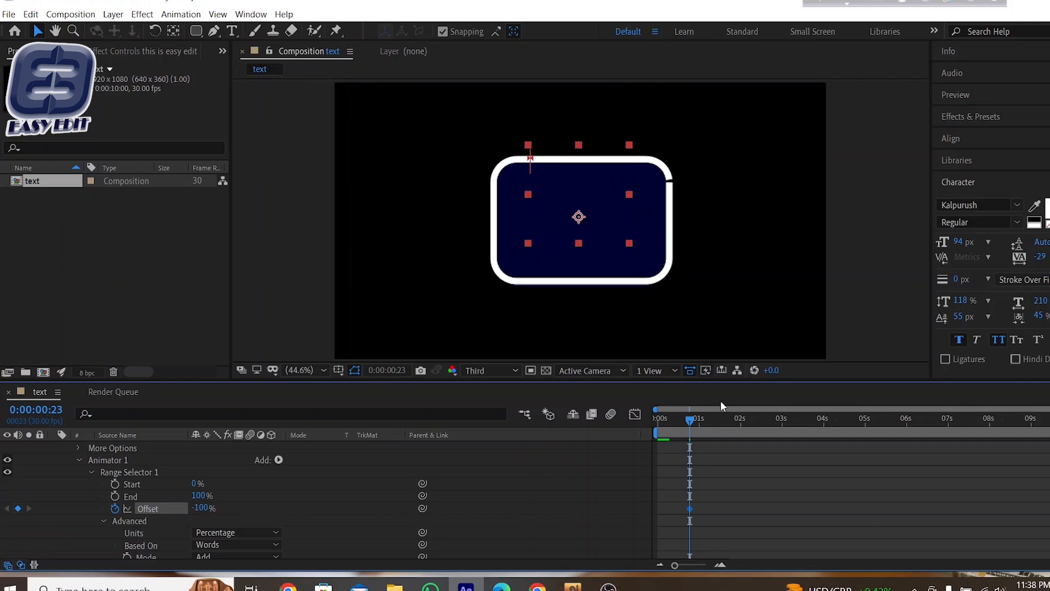
Add an Offset keyframe of 100% at 0:00:01:22 and preview the animation from the beginning
drag(690, 420, 730, 419)
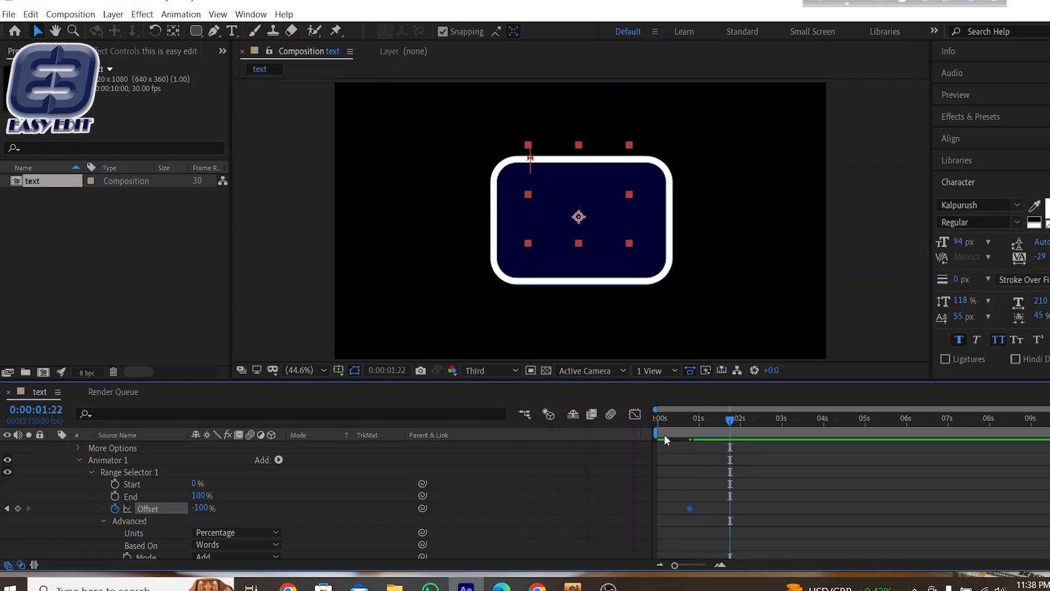
click(198, 507)
text(100)
key(Return)
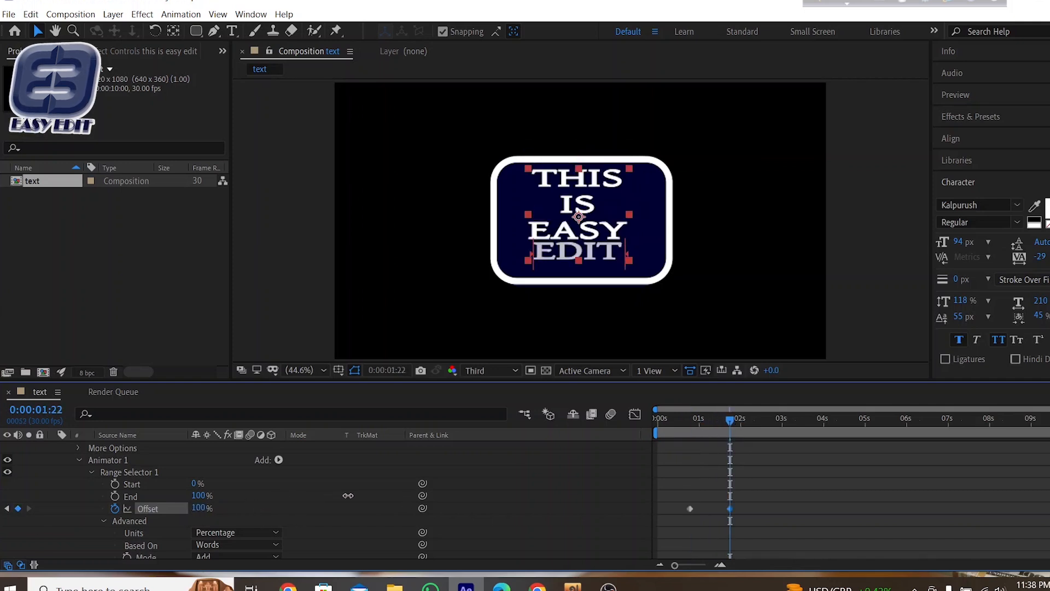
drag(730, 419, 559, 414)
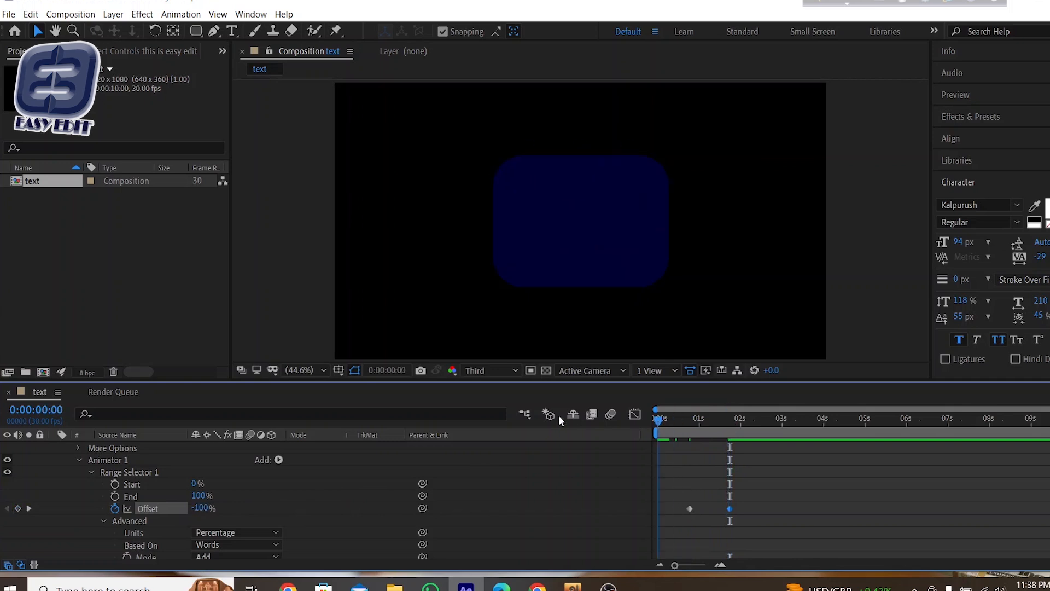
key(space)
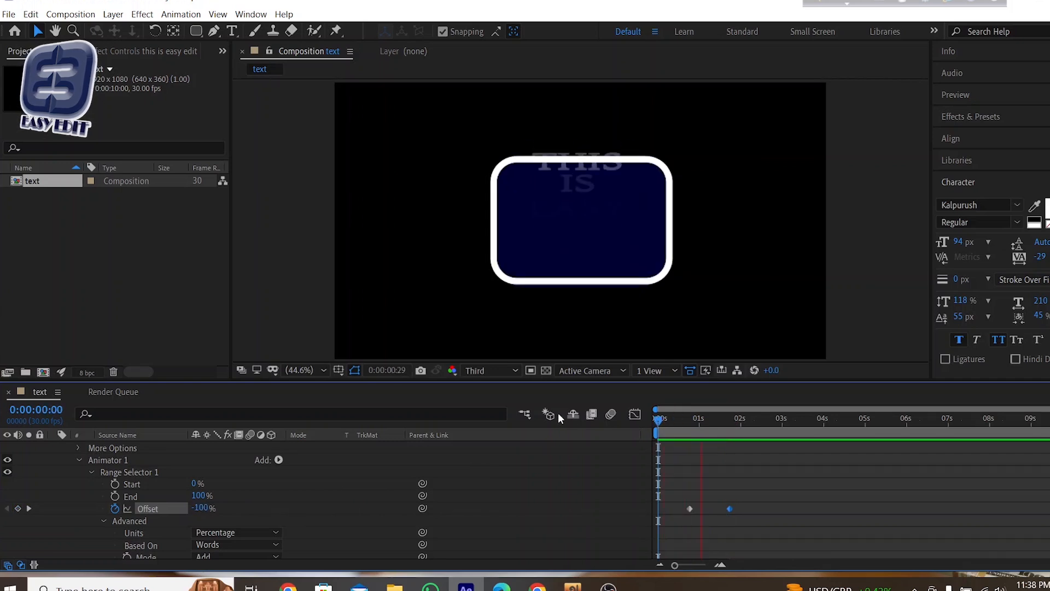
key(space)
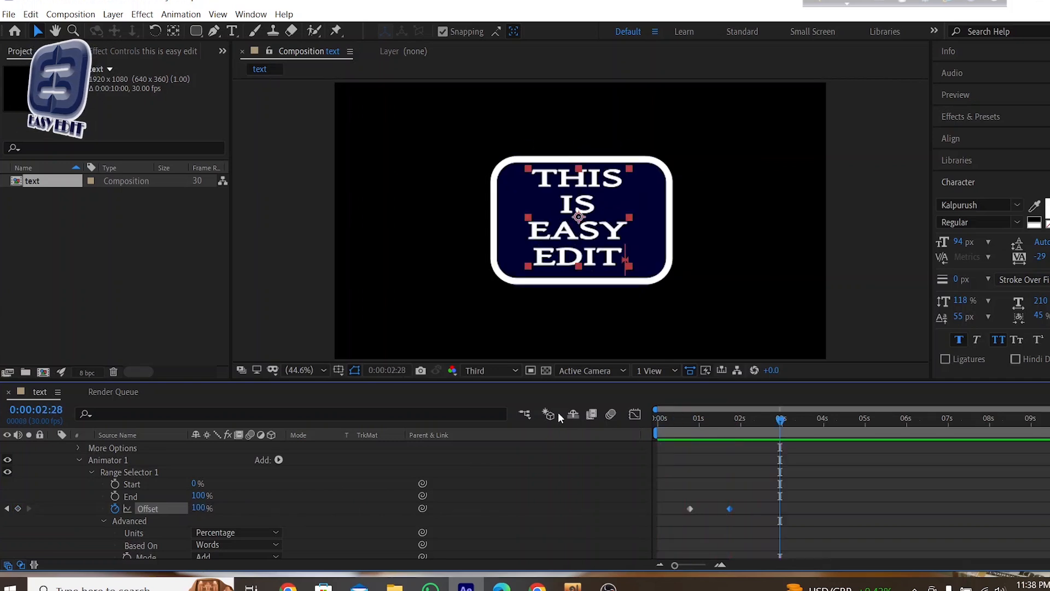
Apply Easy Ease to the Offset keyframe at 0:00:01:22
drag(763, 483, 715, 523)
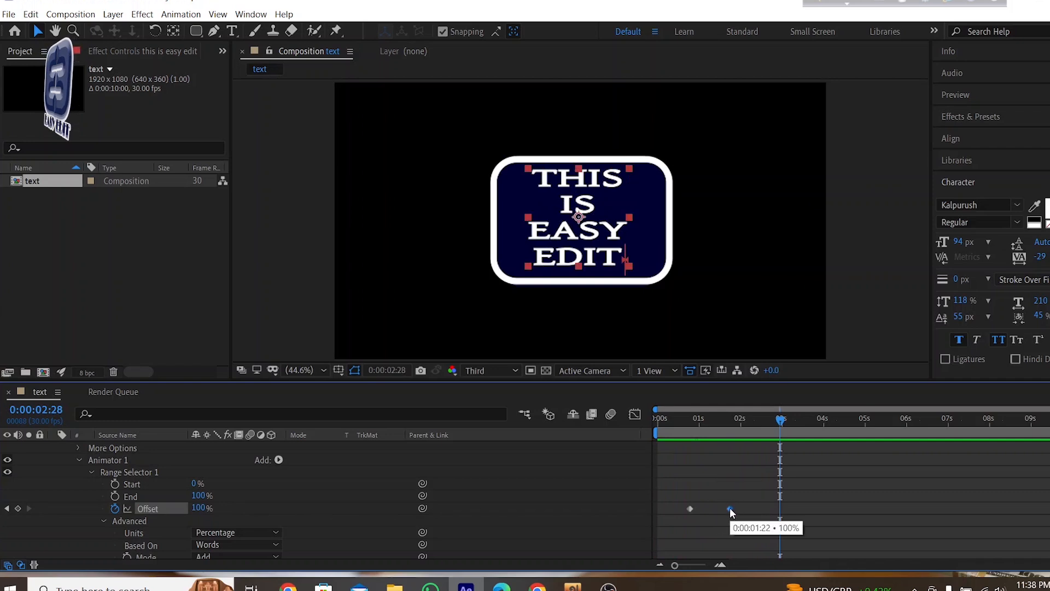
key(F9)
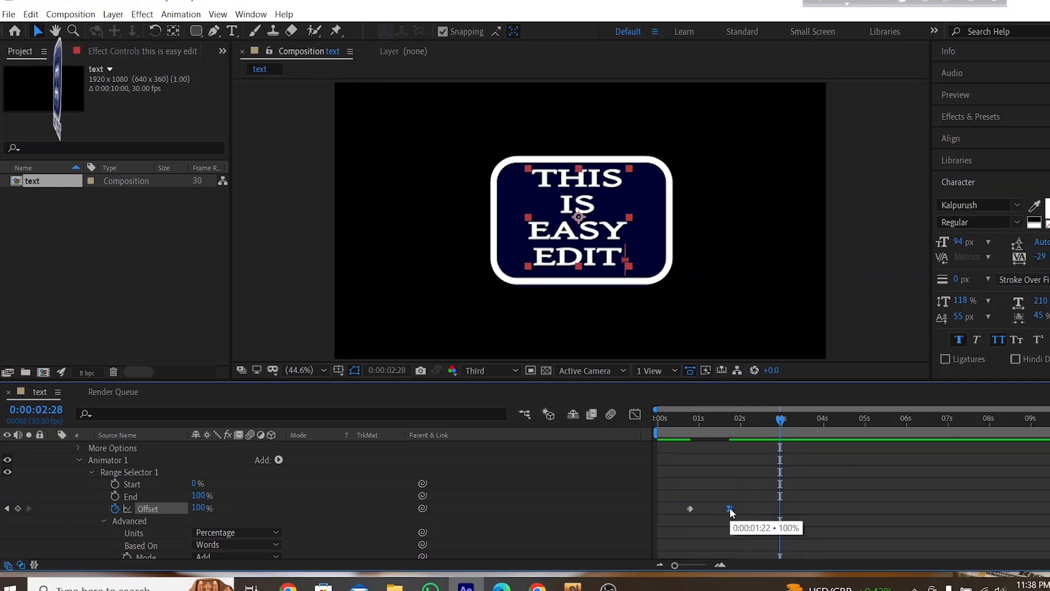
In the speed graph, lengthen the incoming ease handle of the 100% Offset keyframe to about 0:00:01:16
click(634, 414)
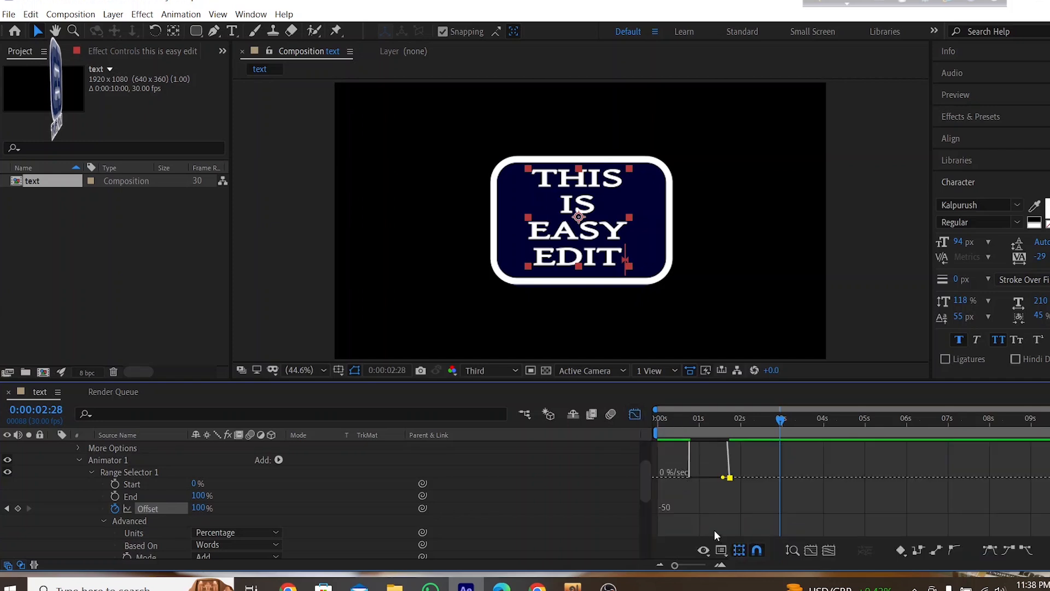
click(728, 474)
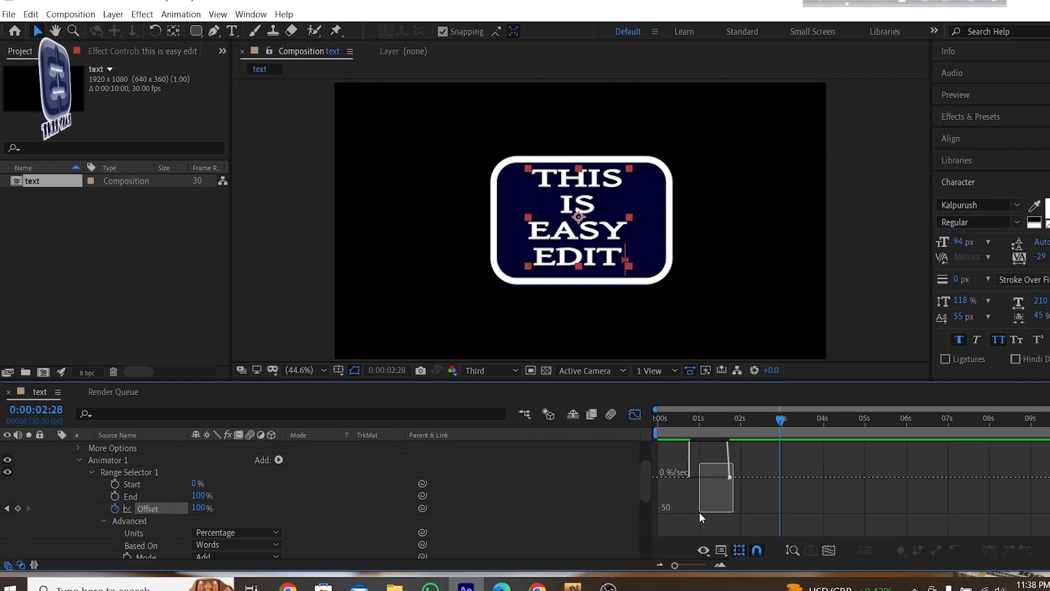
drag(701, 514, 701, 513)
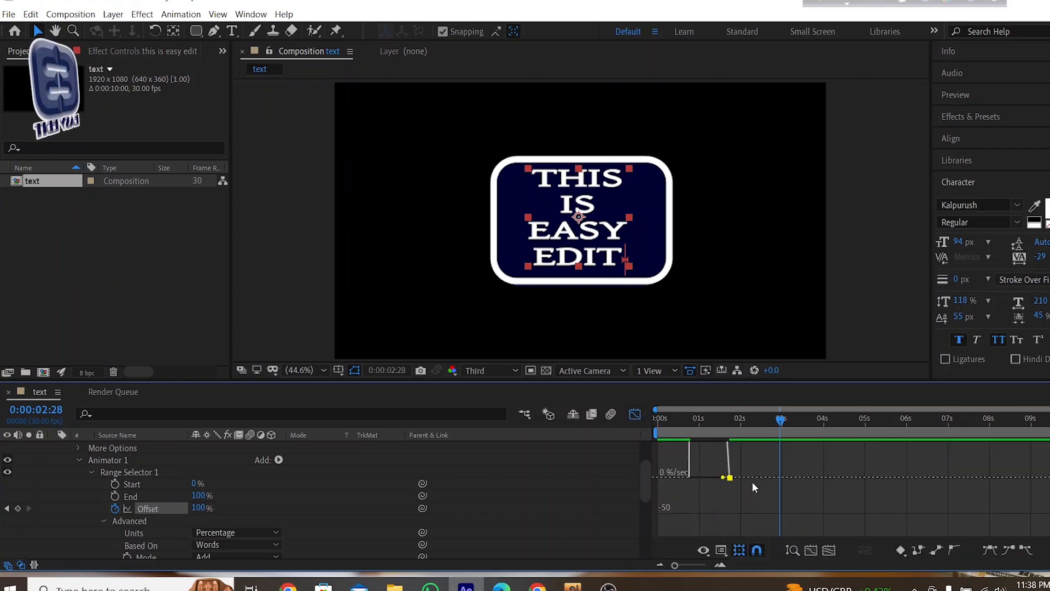
click(811, 550)
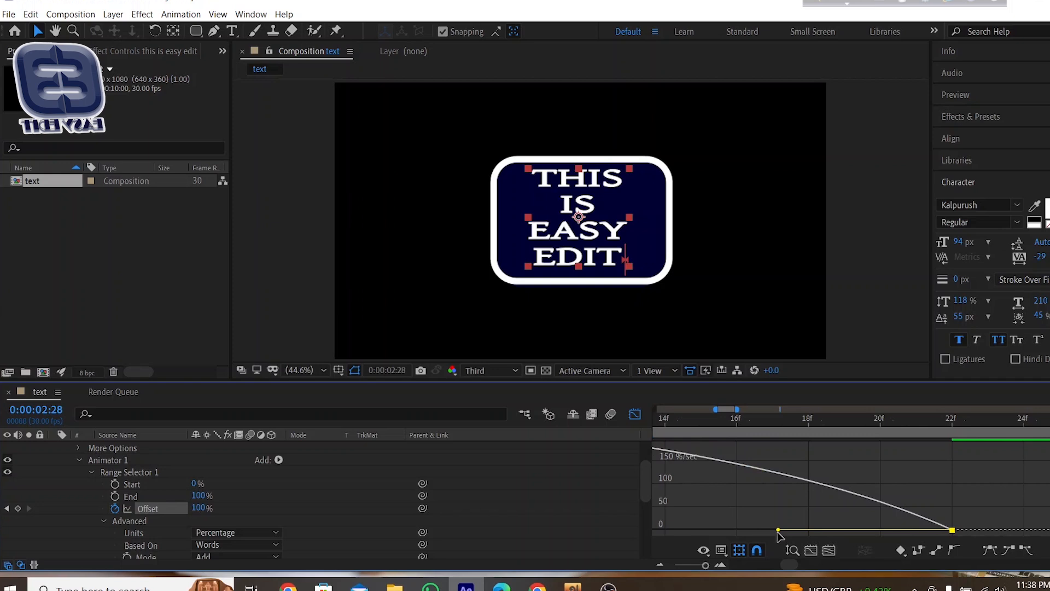
drag(777, 530, 734, 529)
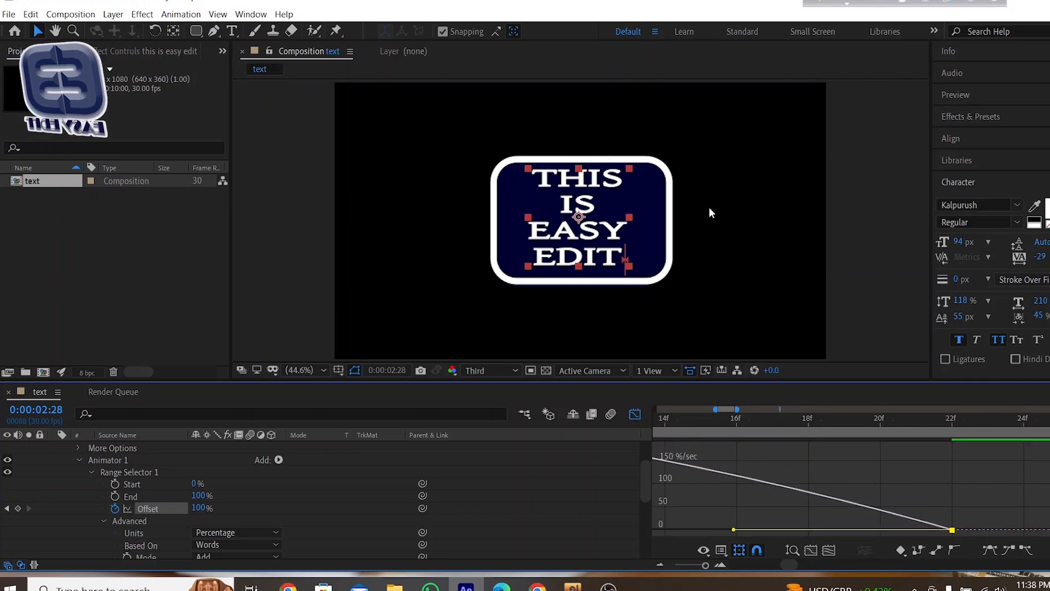
click(635, 414)
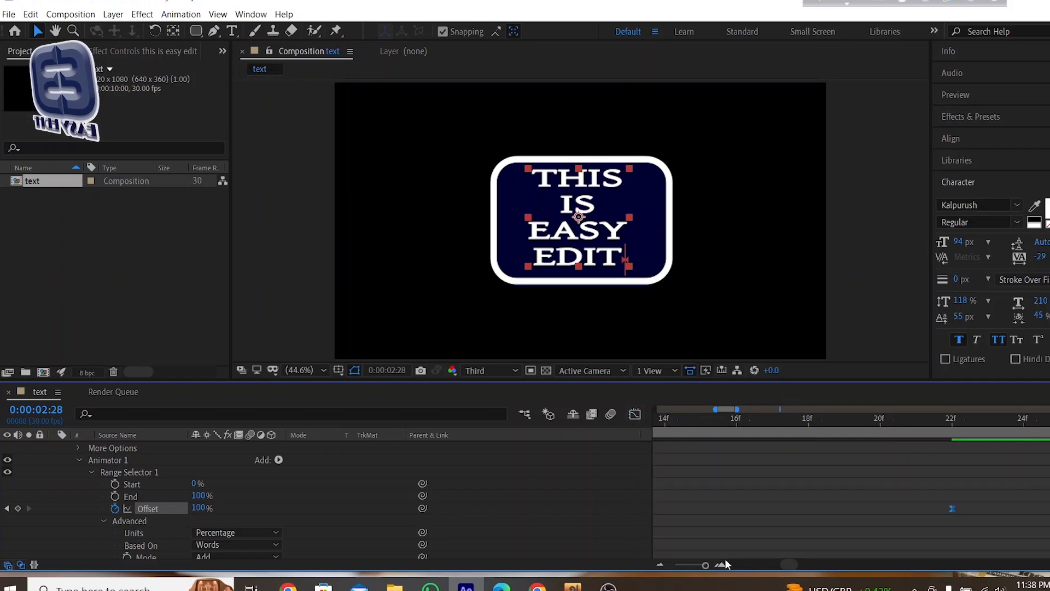
Preview the word-by-word text animation twice from the beginning of the composition
scroll(623, 564, right, 3)
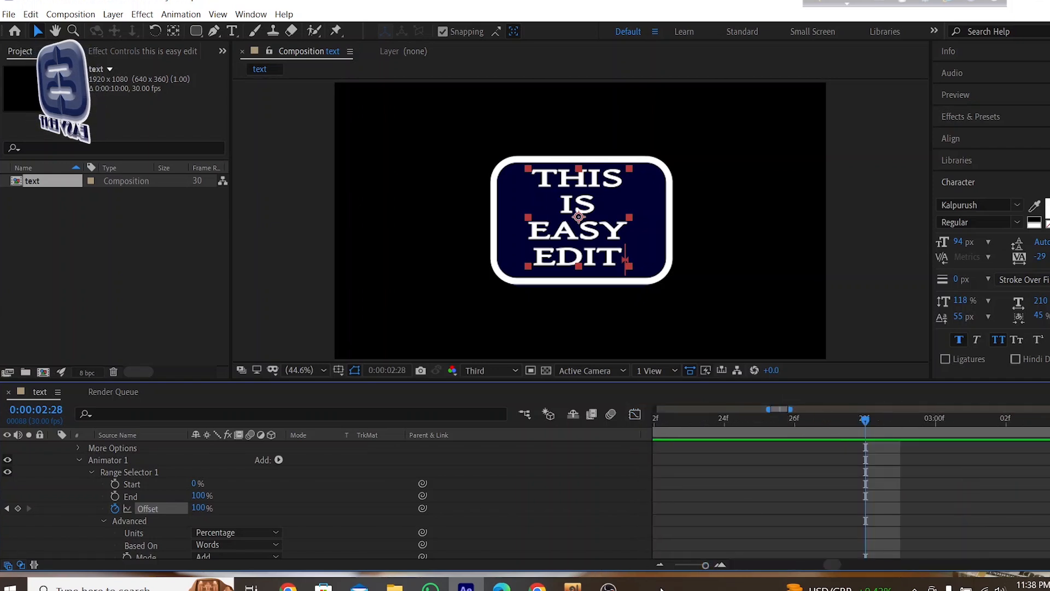
click(679, 565)
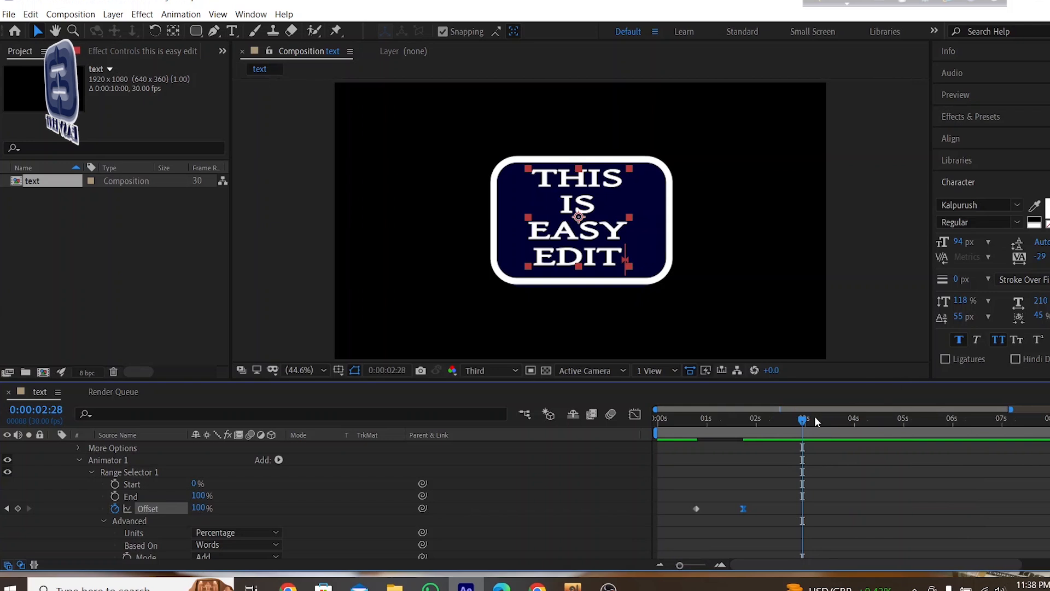
drag(802, 420, 546, 421)
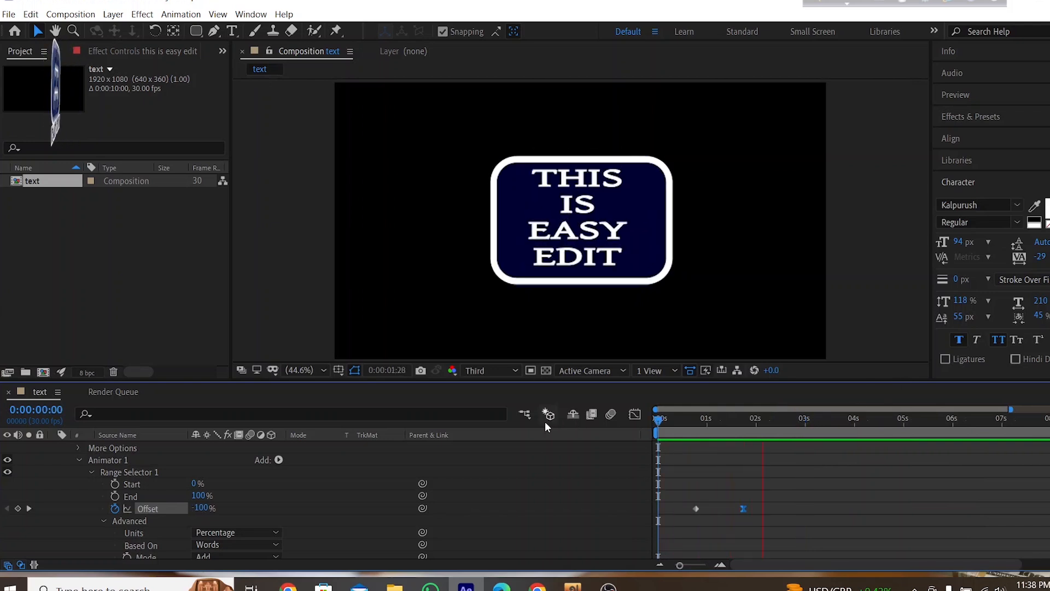
key(space)
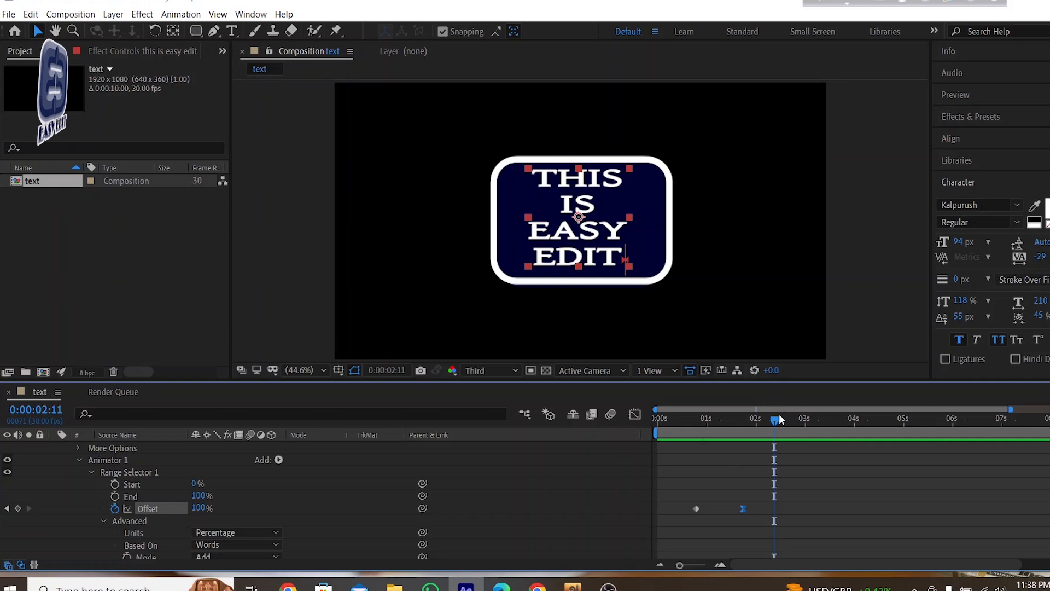
drag(778, 418, 546, 435)
key(space)
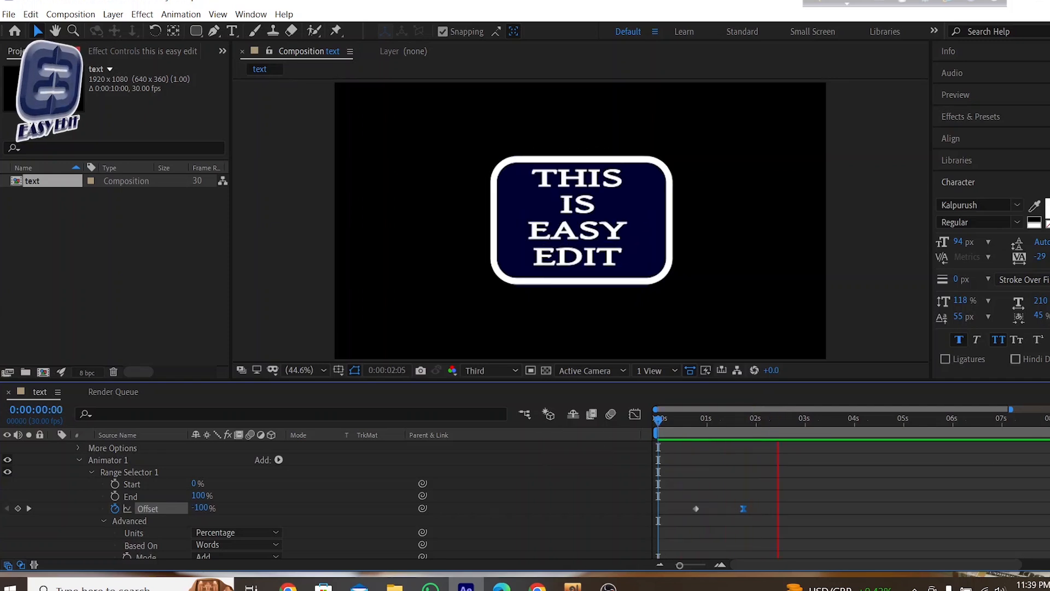
key(space)
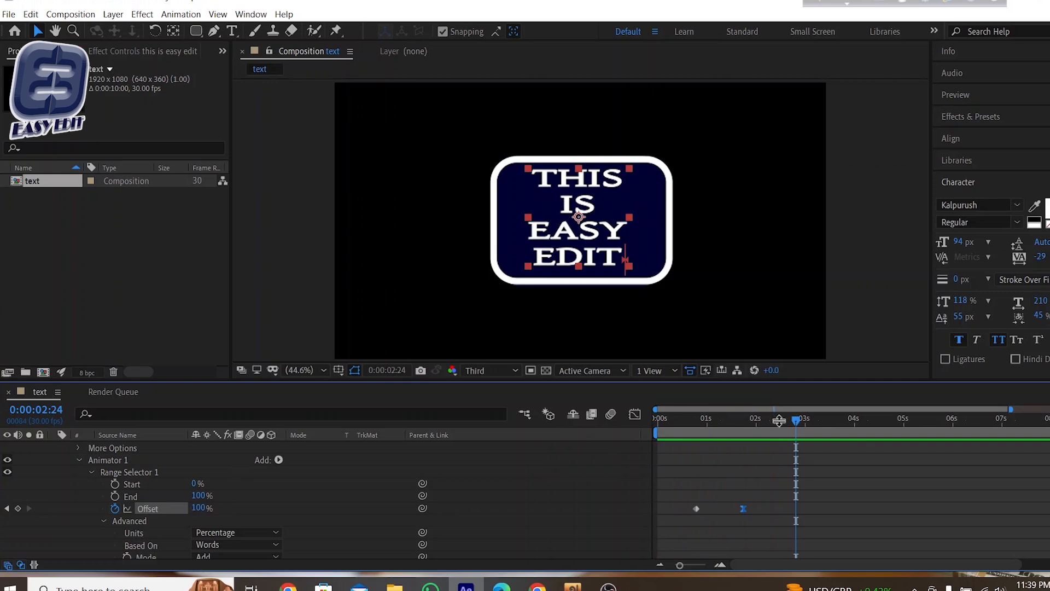
Shift the text layer about 4 frames earlier in the timeline and preview the animation from the beginning
scroll(678, 523, down, 5)
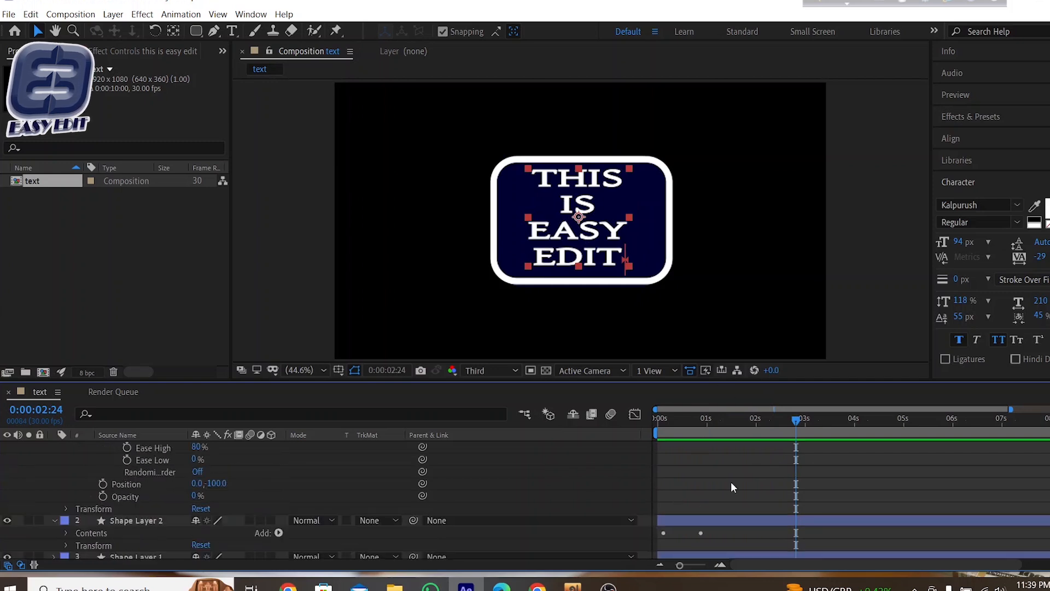
scroll(727, 465, up, 5)
scroll(416, 533, up, 1)
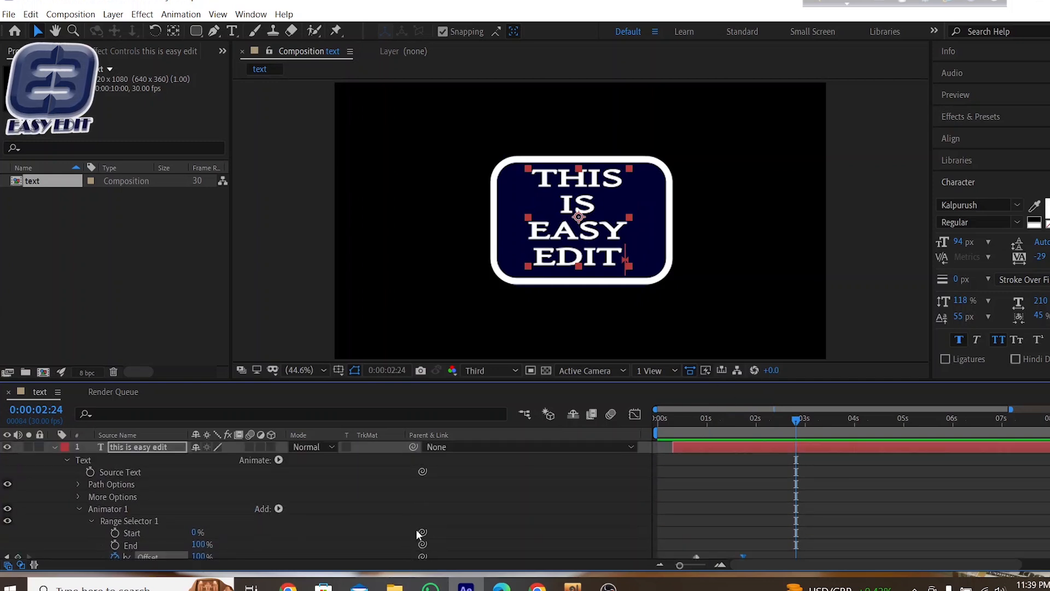
click(55, 447)
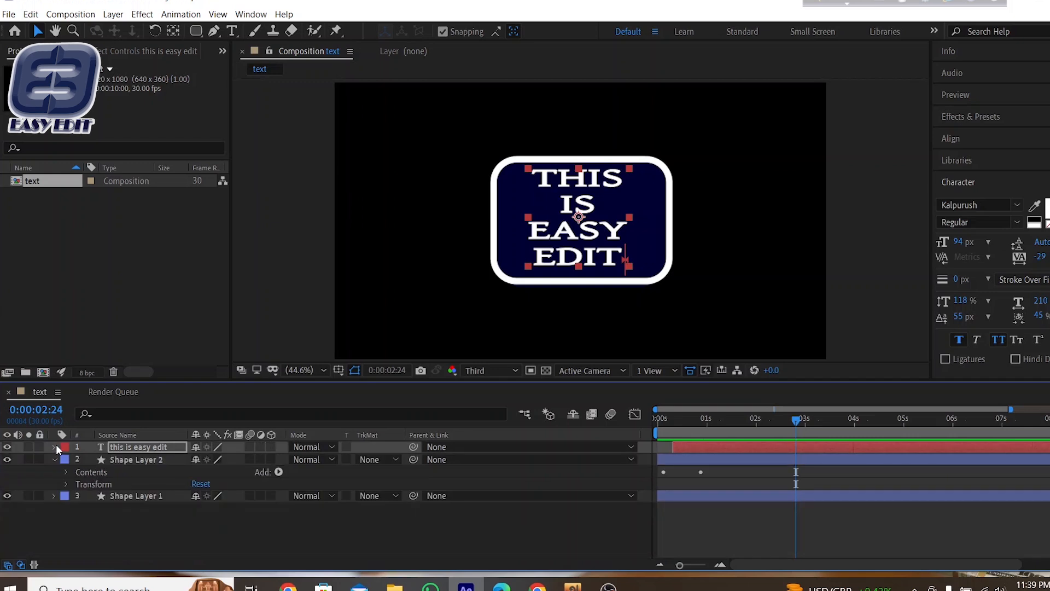
click(731, 456)
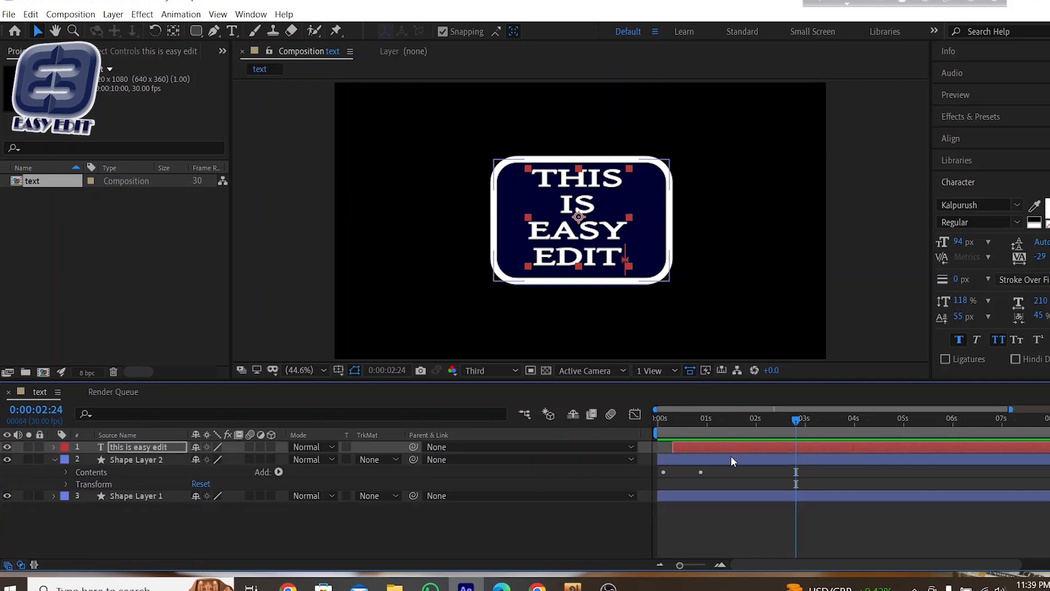
drag(717, 446, 711, 445)
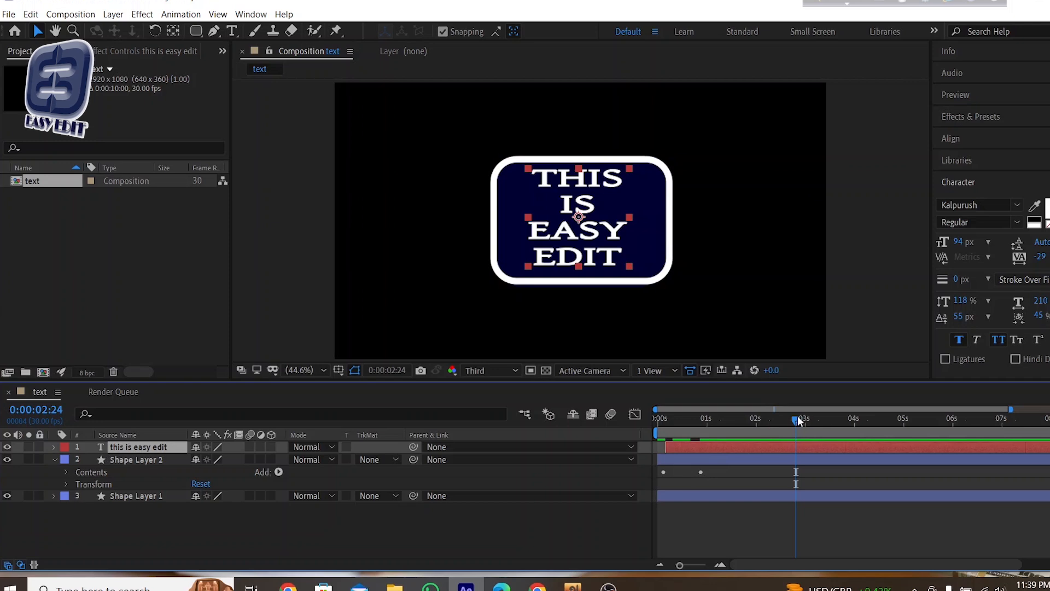
drag(796, 419, 568, 415)
key(space)
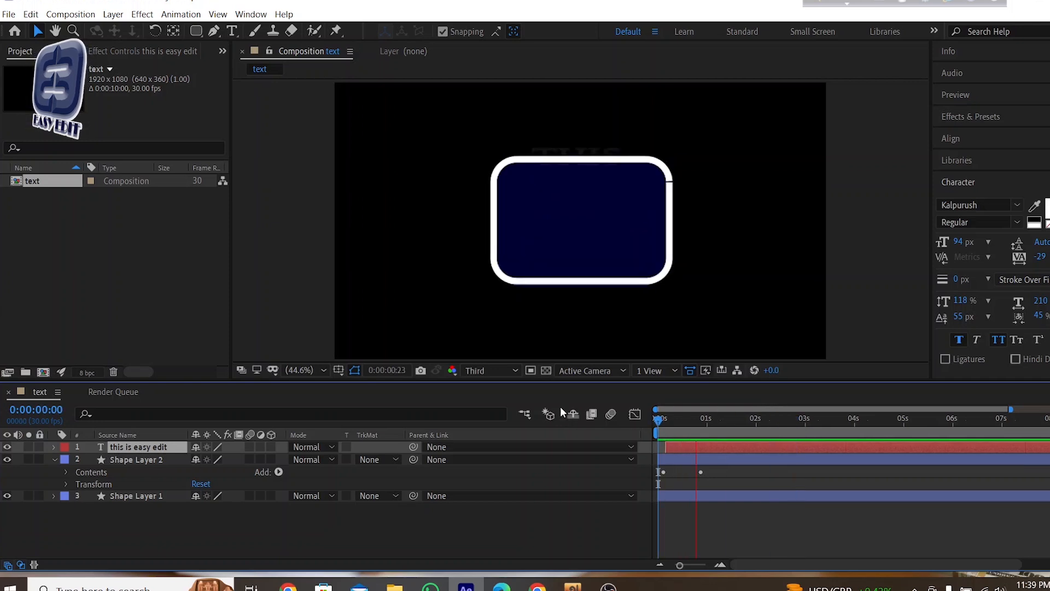
key(space)
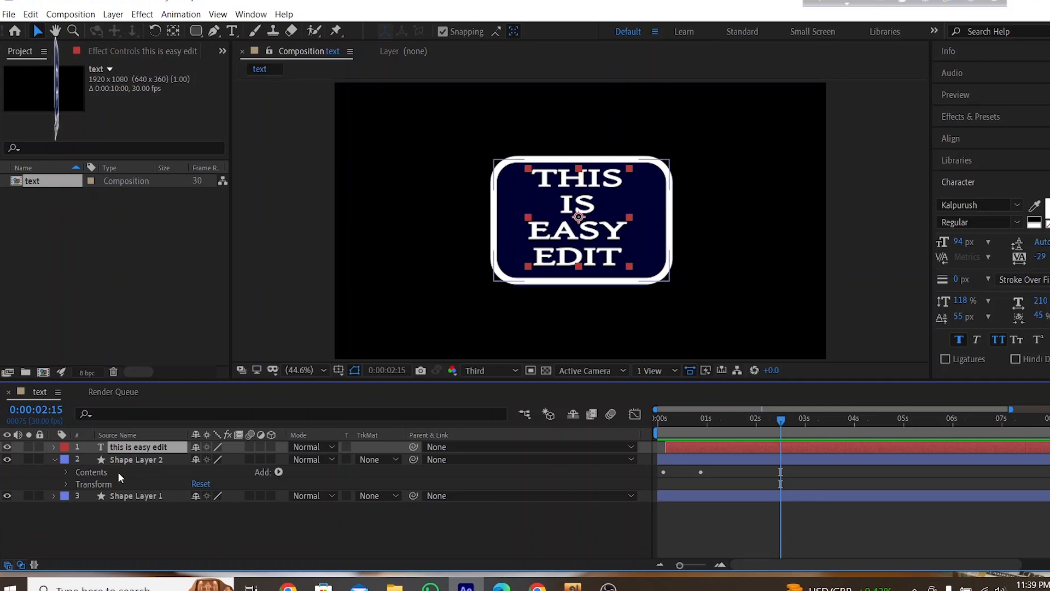
Apply Easy Ease Out to the text layer's -100% Offset keyframe and preview the animation from the beginning
click(53, 446)
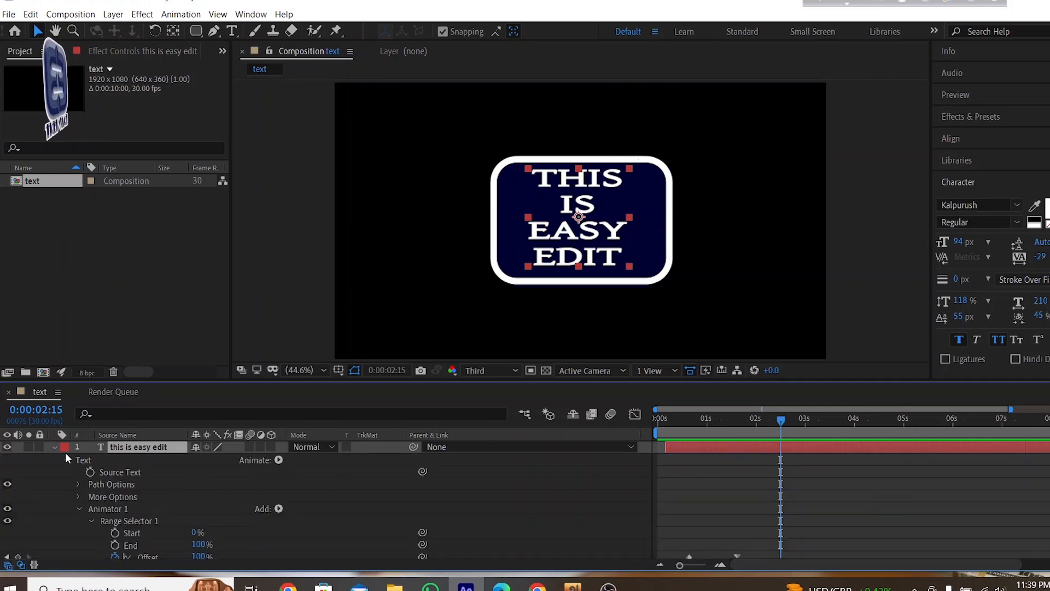
scroll(170, 543, down, 3)
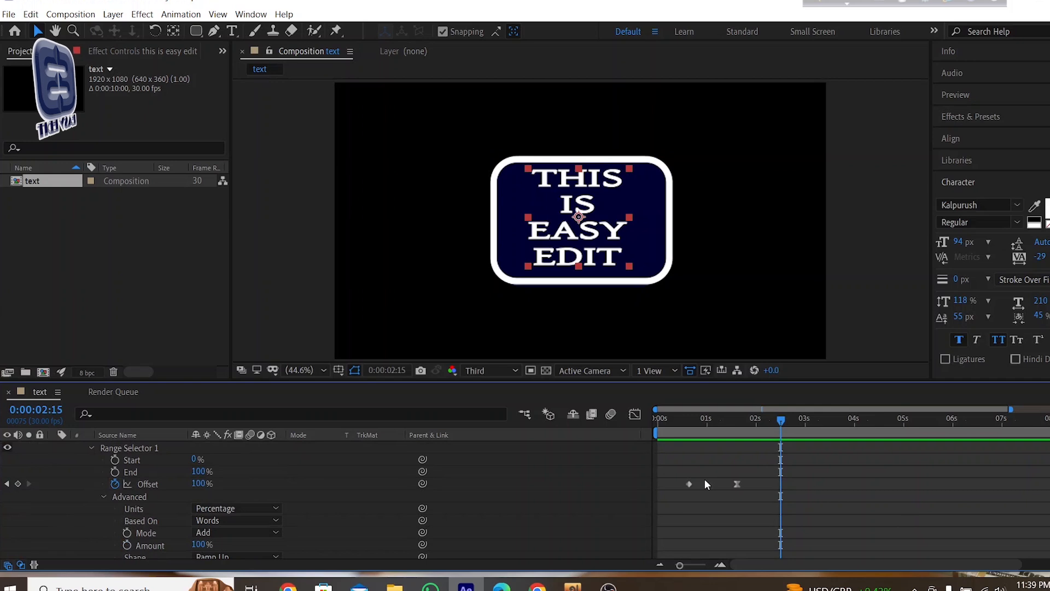
drag(707, 467, 671, 498)
right_click(687, 483)
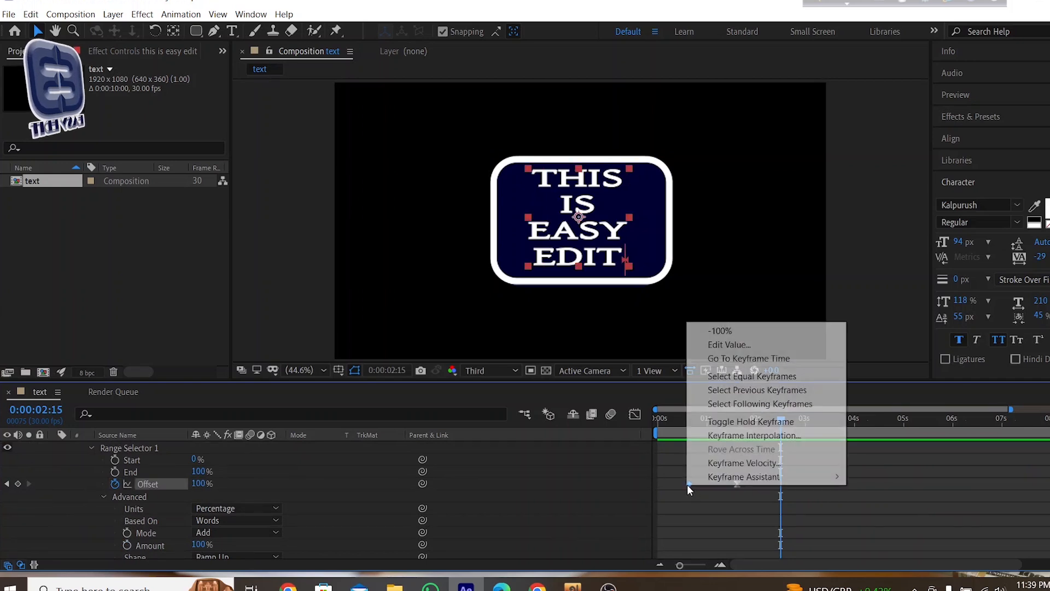
mouse_move(697, 477)
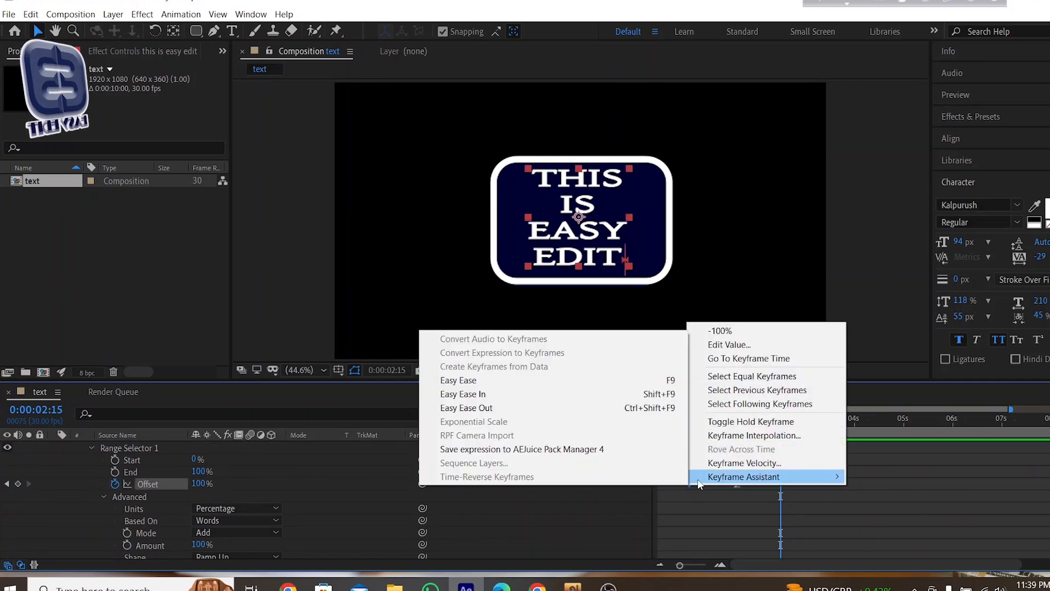
click(527, 407)
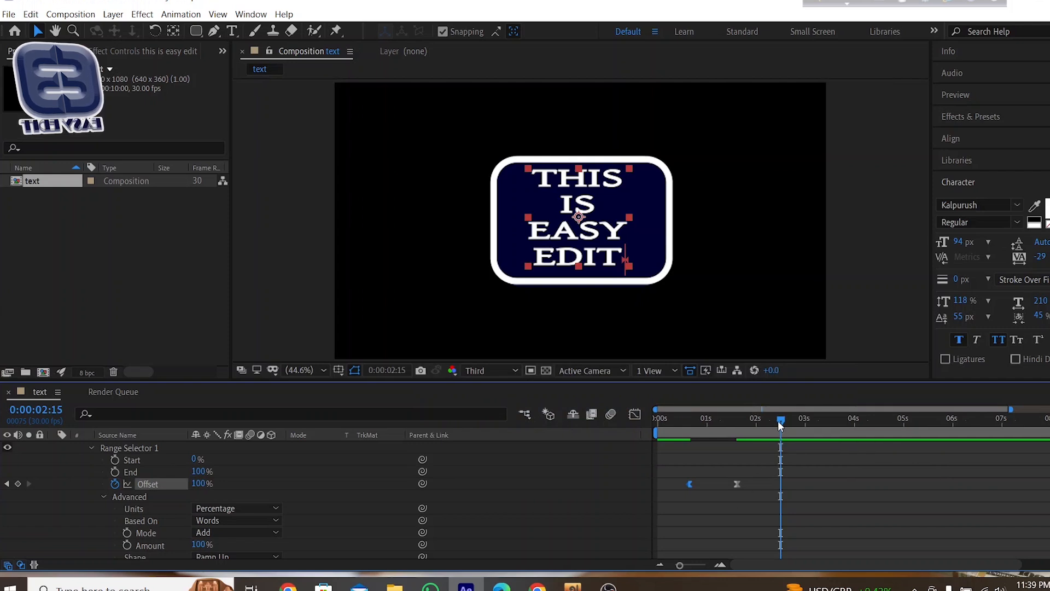
drag(781, 427, 653, 417)
key(space)
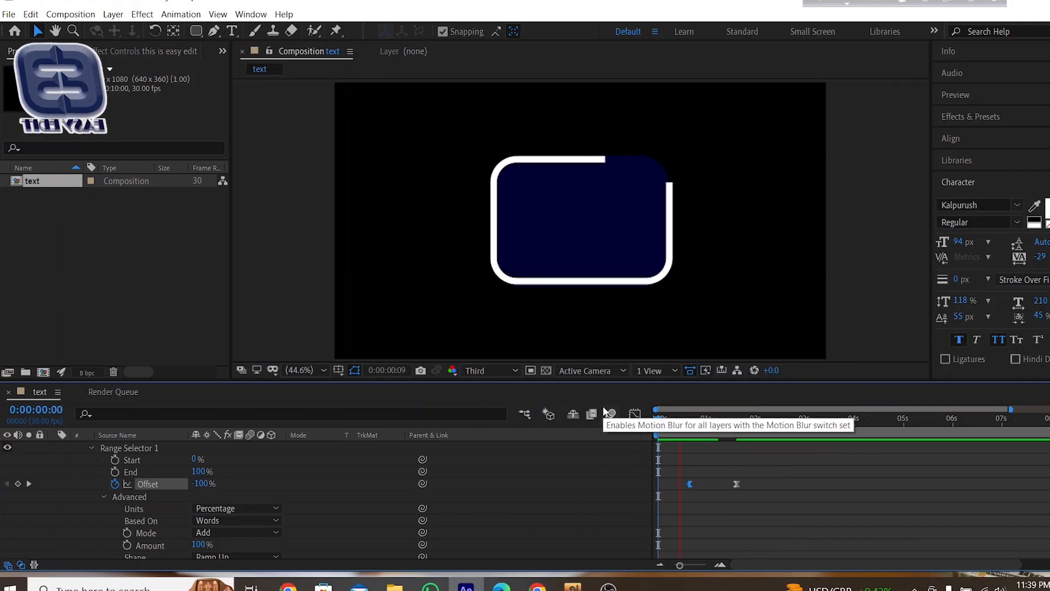
key(space)
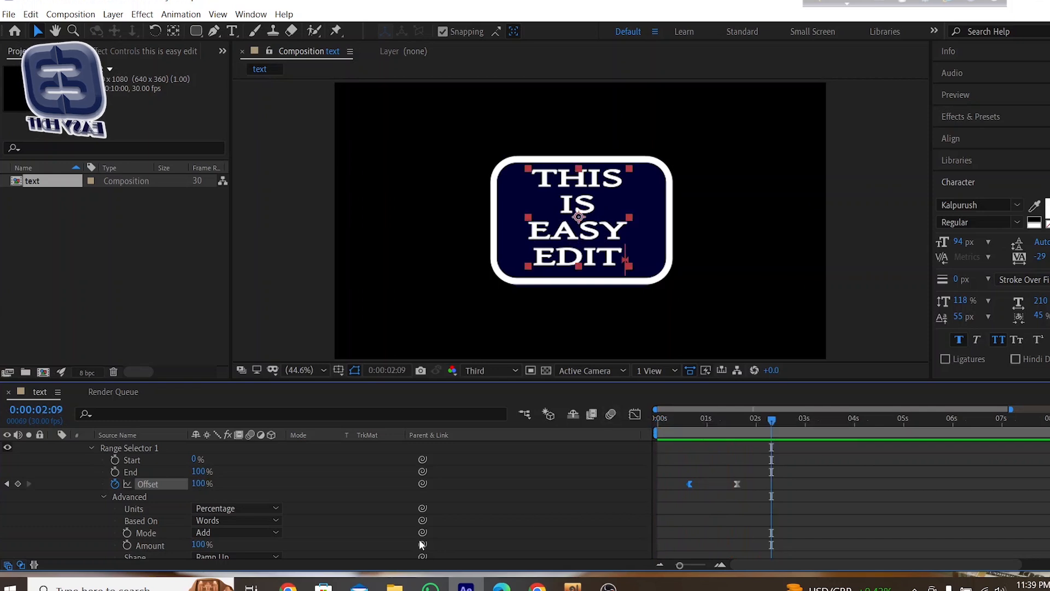
Review the range selector settings and the Position and Opacity properties of the text layer's animator
scroll(424, 532, down, 4)
scroll(273, 476, up, 1)
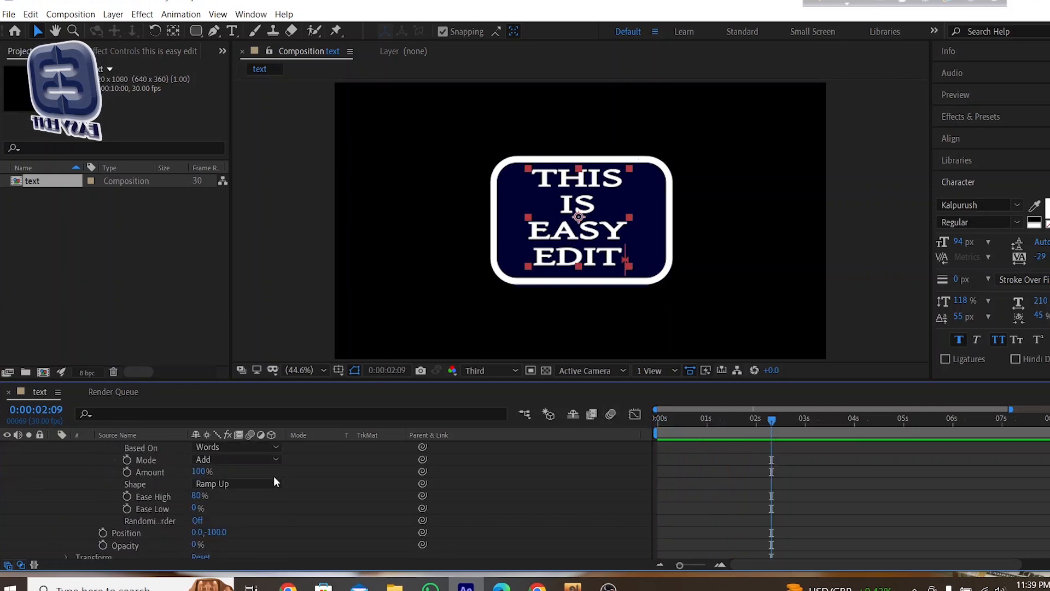
scroll(273, 476, up, 4)
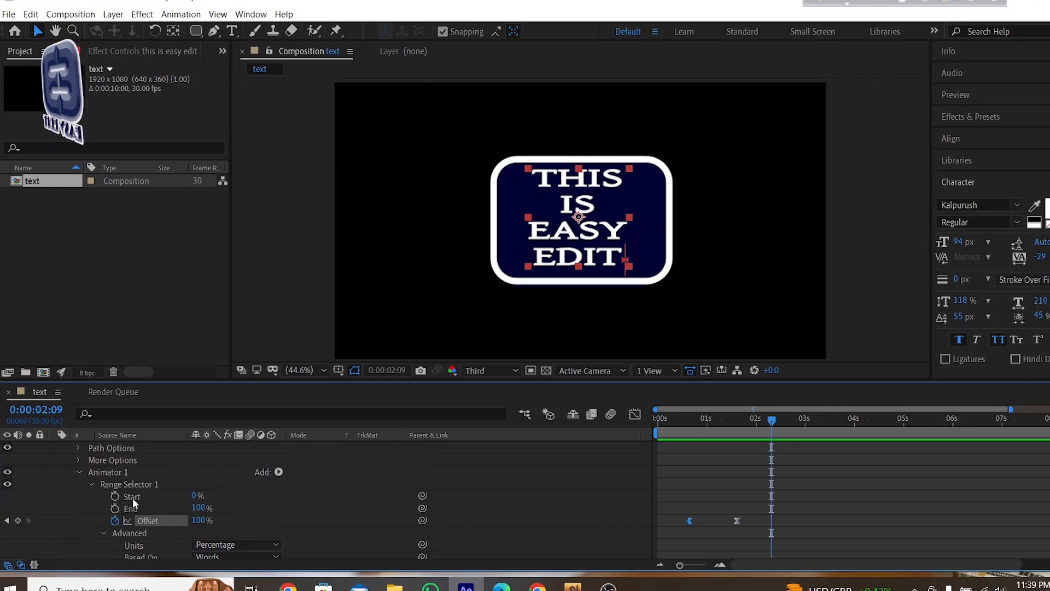
scroll(186, 507, down, 3)
scroll(258, 514, down, 3)
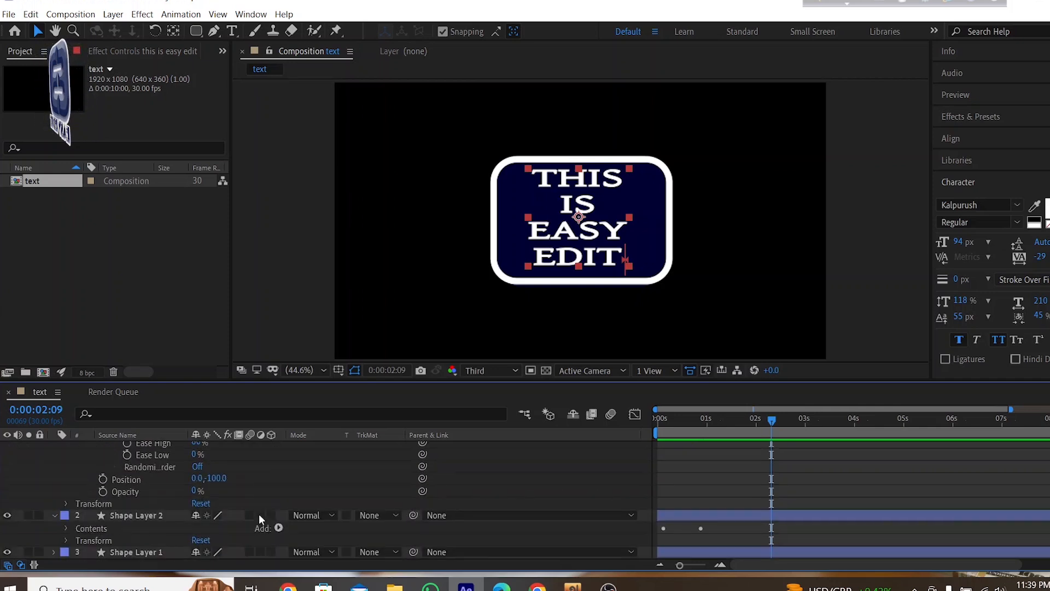
scroll(263, 506, up, 2)
scroll(265, 512, up, 2)
scroll(273, 523, up, 2)
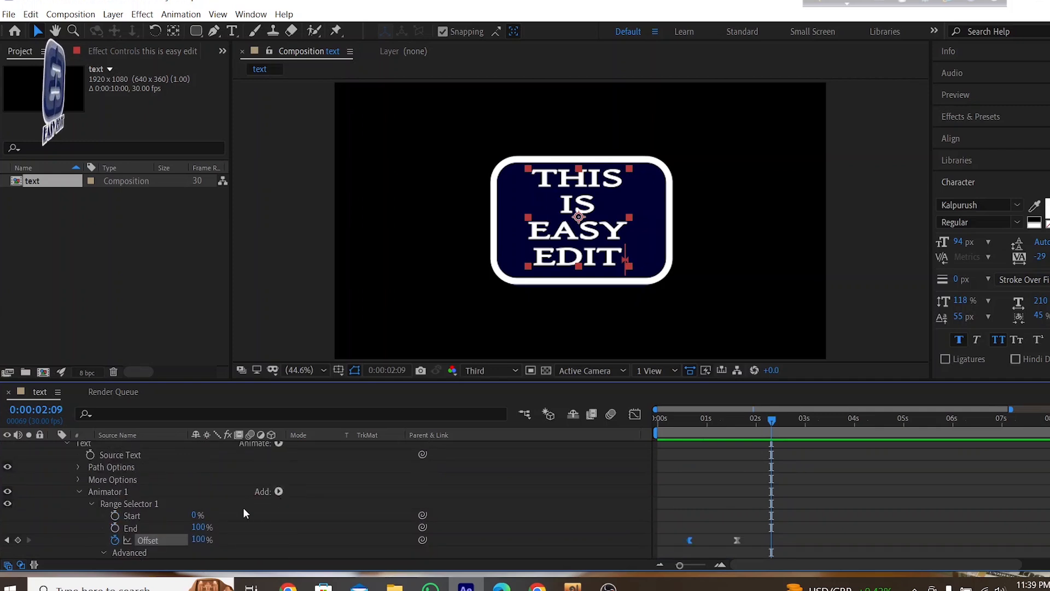
Add a Blur property to the text layer's Animator 1 and move the playhead to 0:00:00:29
click(78, 492)
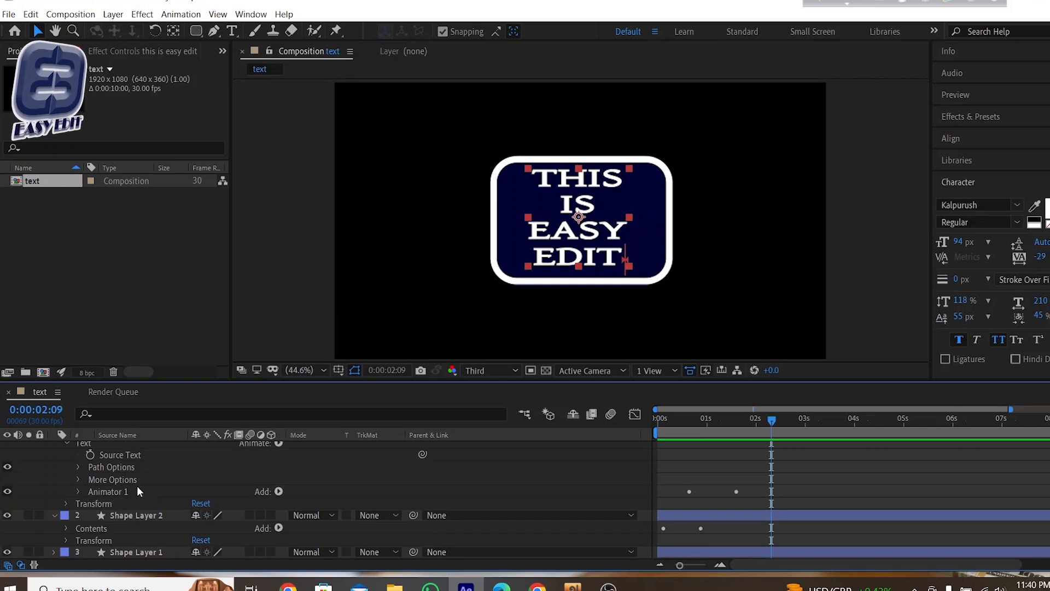
scroll(136, 468, up, 1)
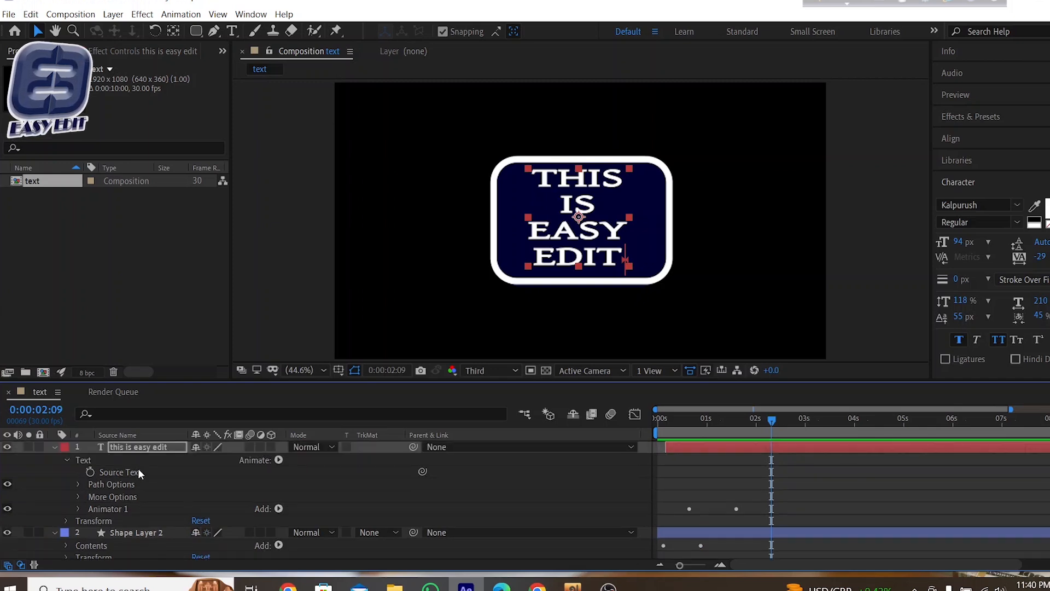
click(279, 508)
mouse_move(318, 512)
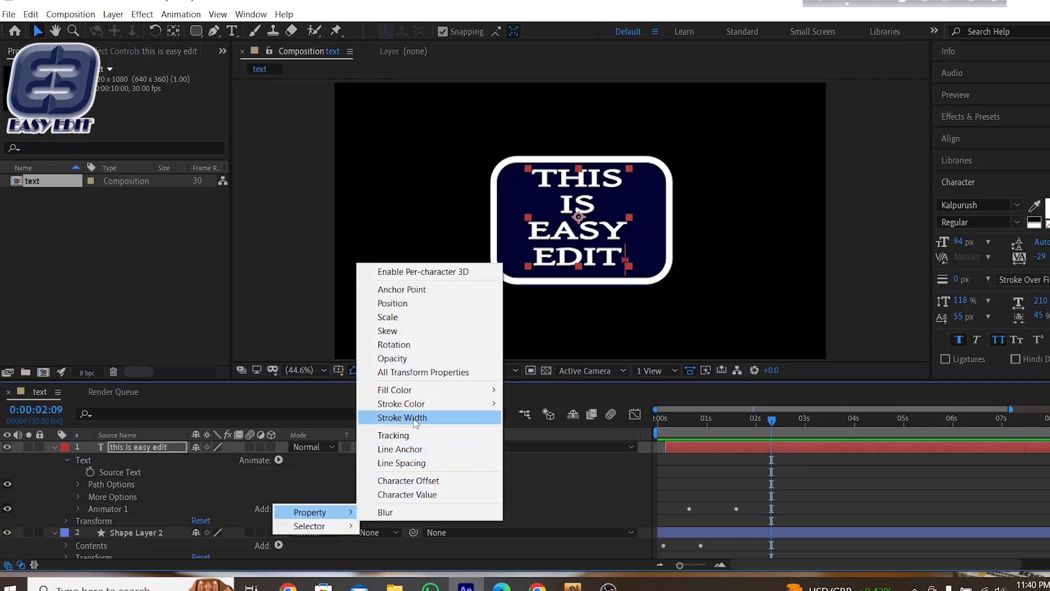
click(393, 512)
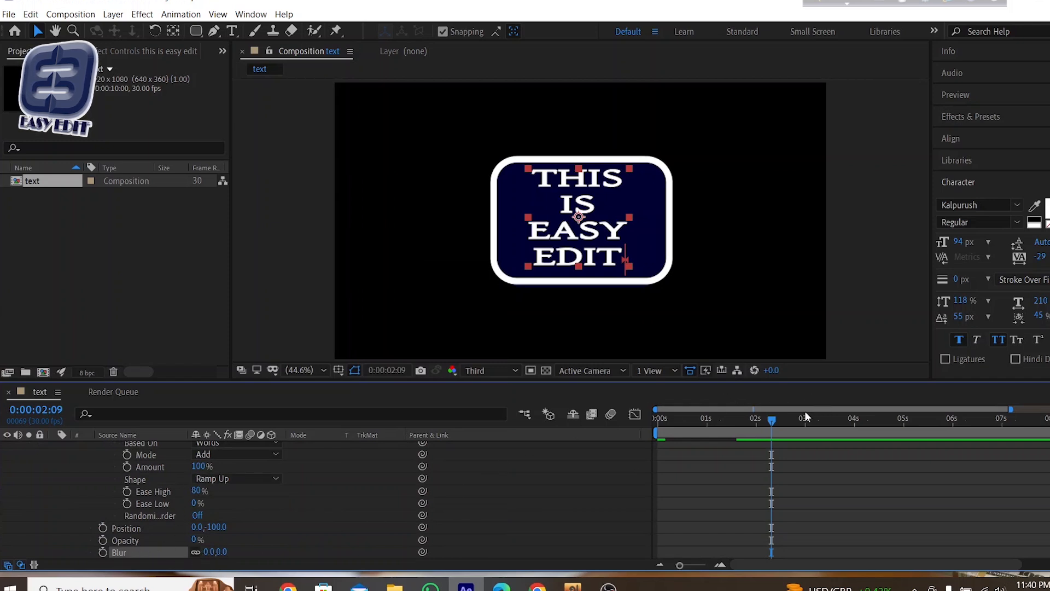
drag(768, 422, 703, 432)
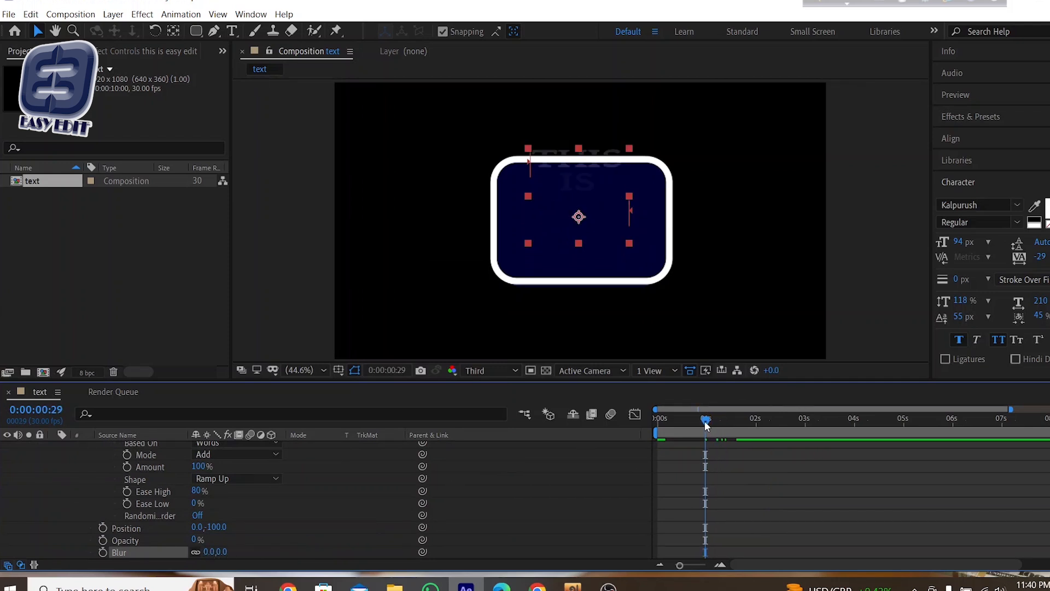
Set the text animator's Blur to 100 in both dimensions and preview the animation from the beginning
drag(705, 426, 704, 425)
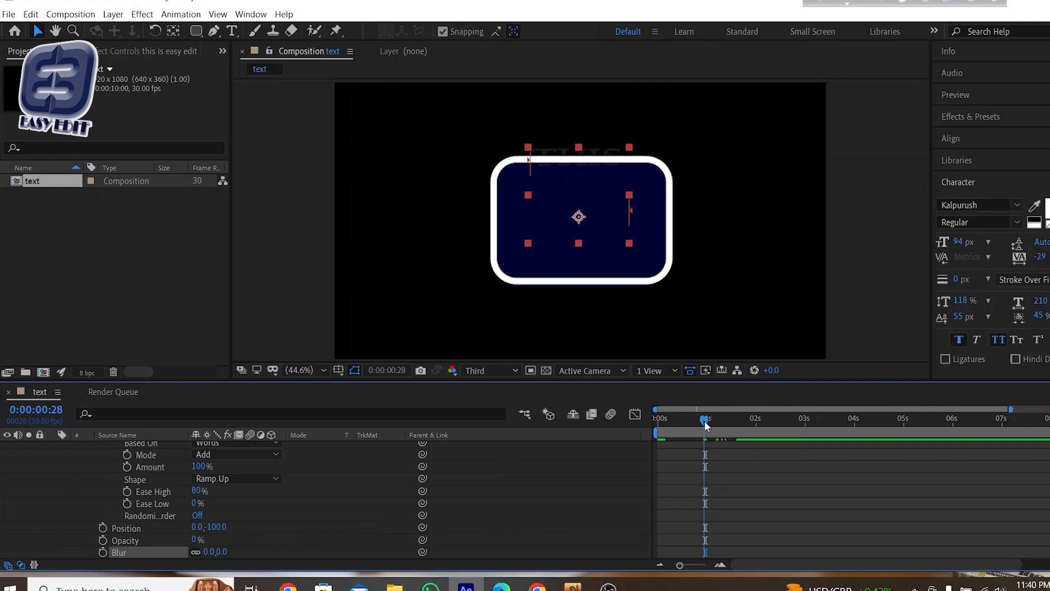
click(222, 552)
text(100)
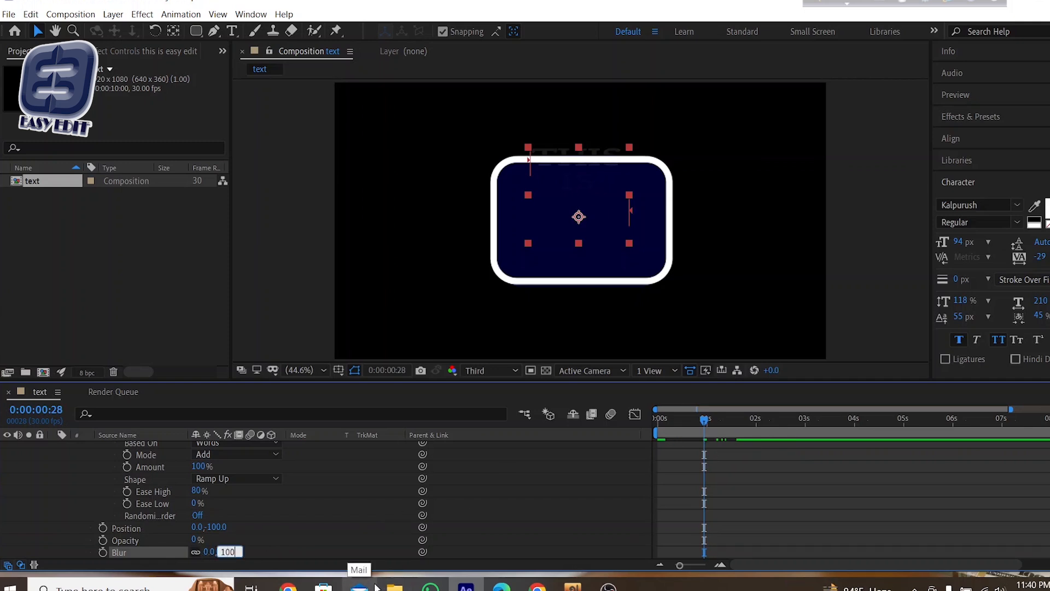
key(Return)
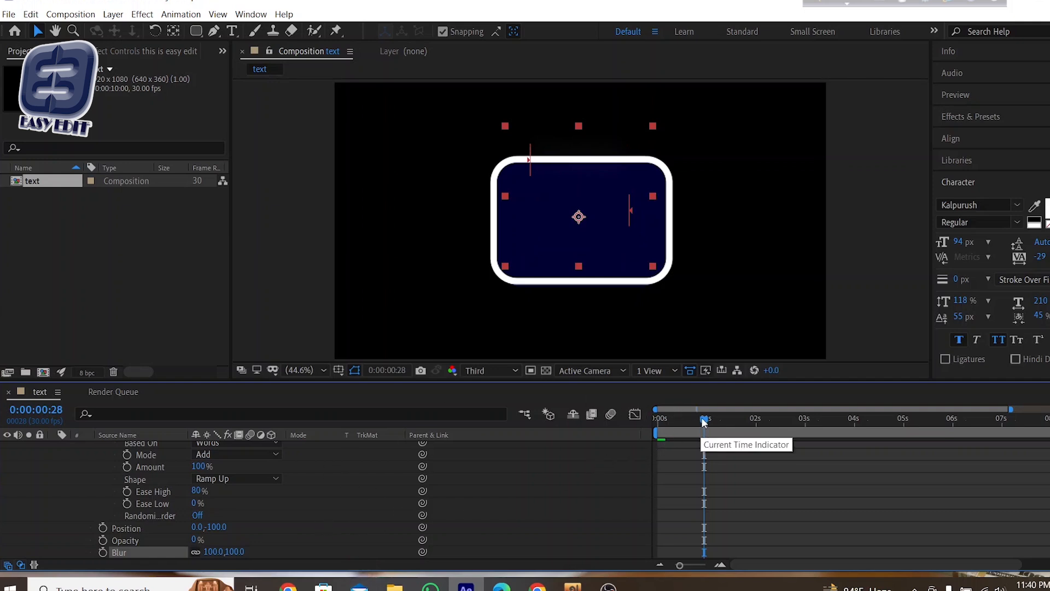
drag(701, 425, 660, 438)
key(space)
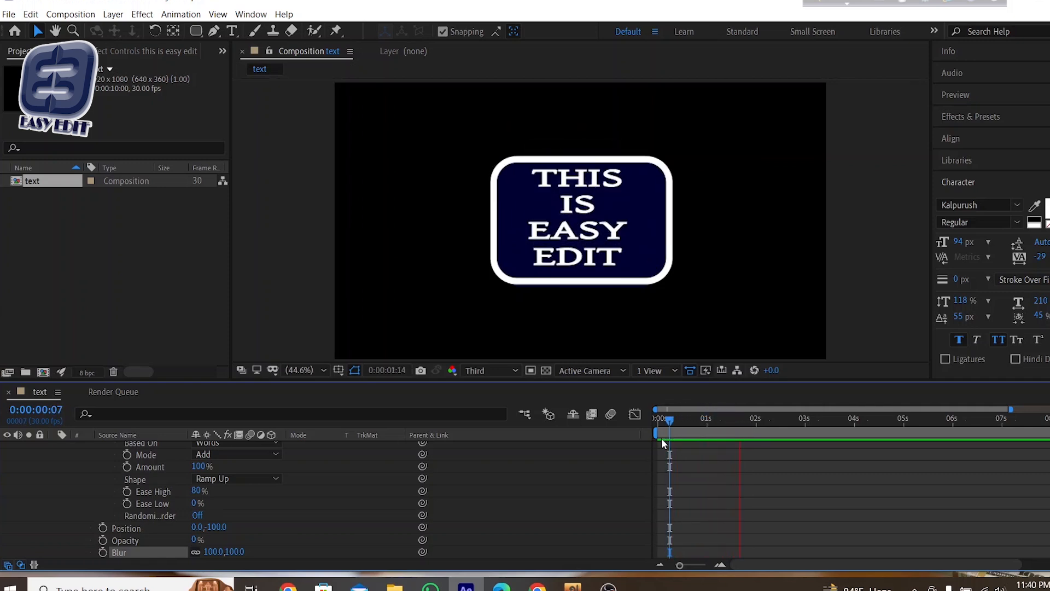
key(space)
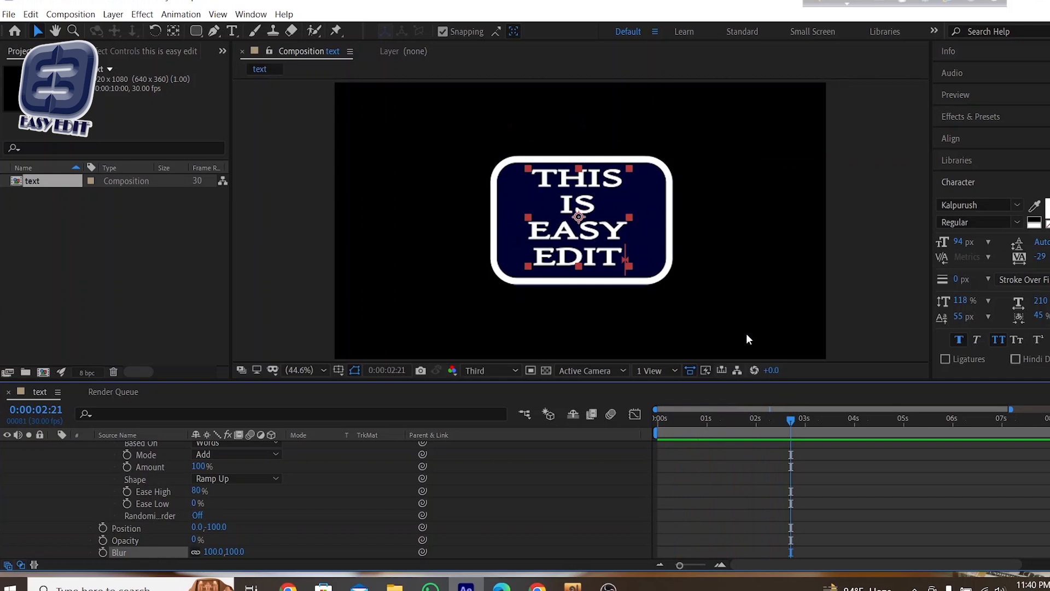
drag(747, 426, 691, 426)
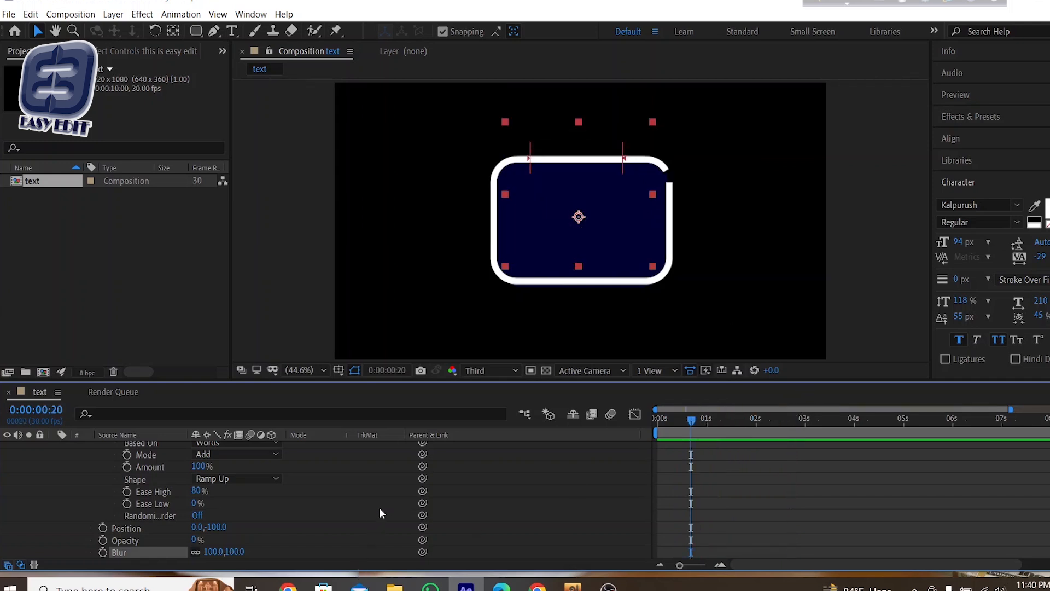
Collapse the text layer's properties, find the Stylize Glow effect and apply it to the text layer
scroll(382, 503, up, 5)
click(57, 444)
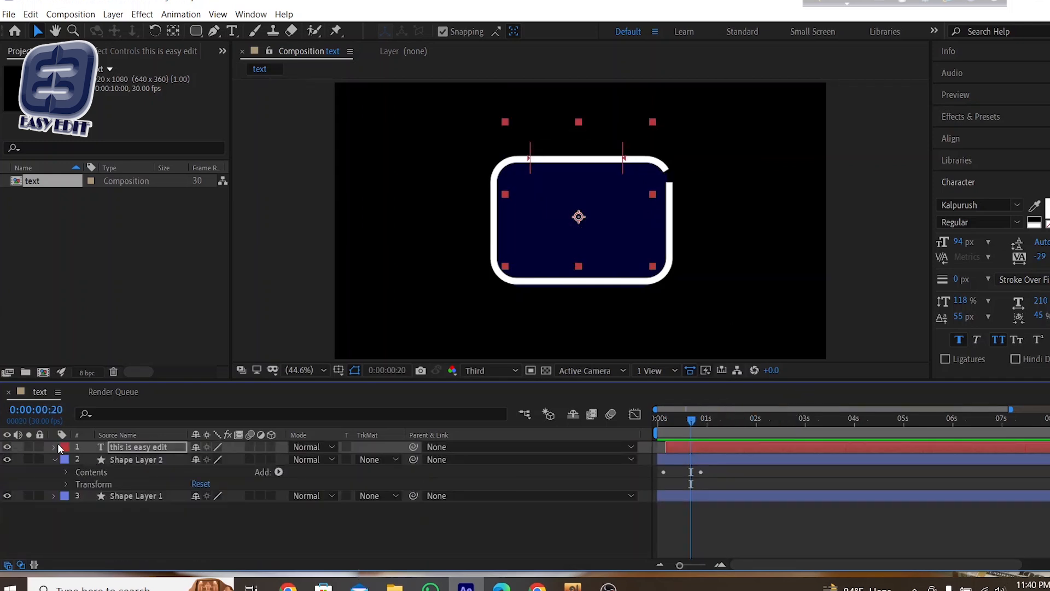
click(976, 118)
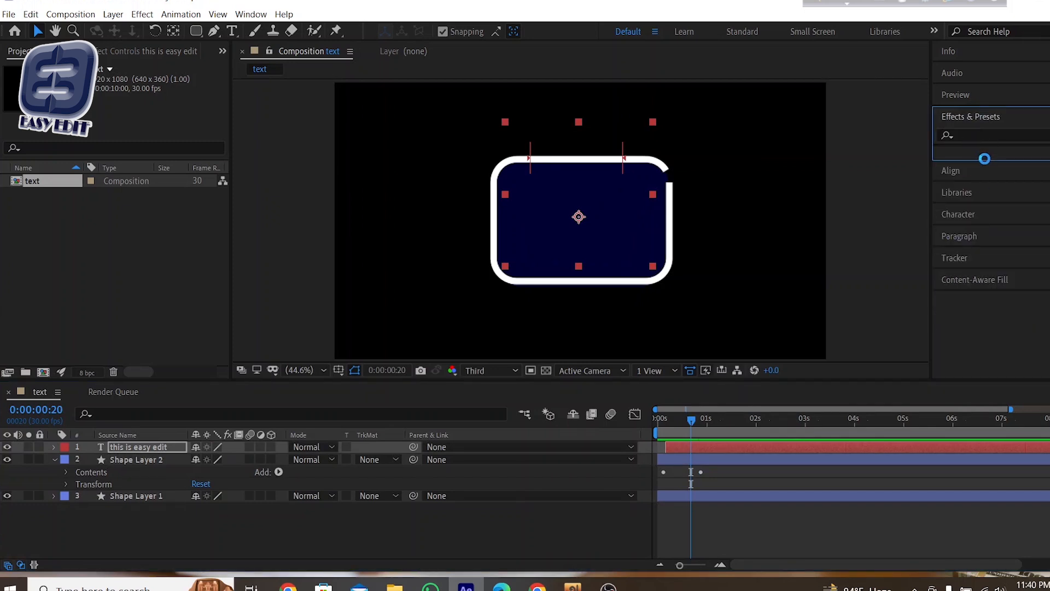
click(972, 136)
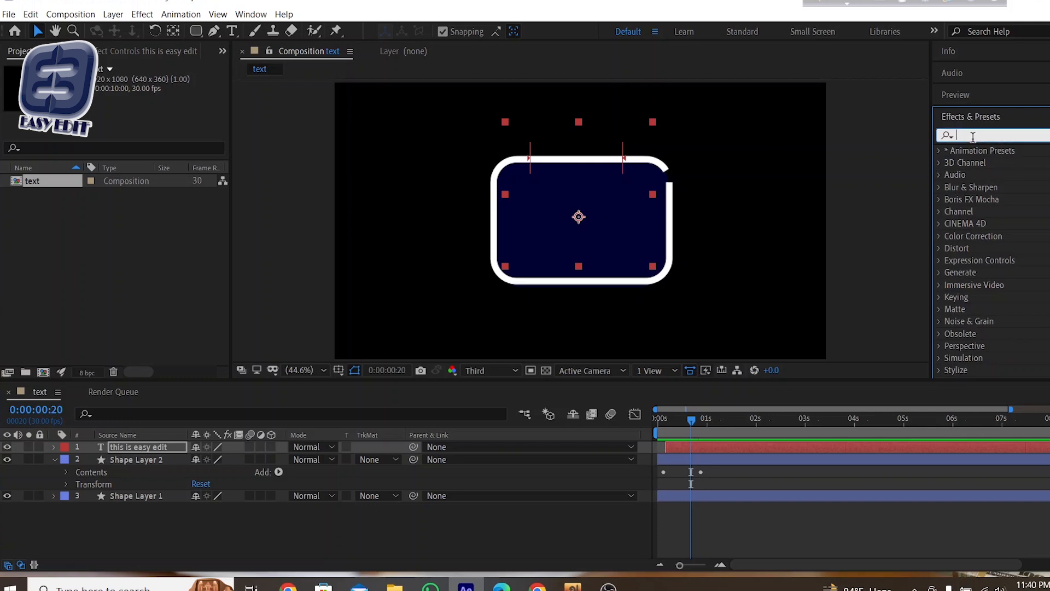
text(glow)
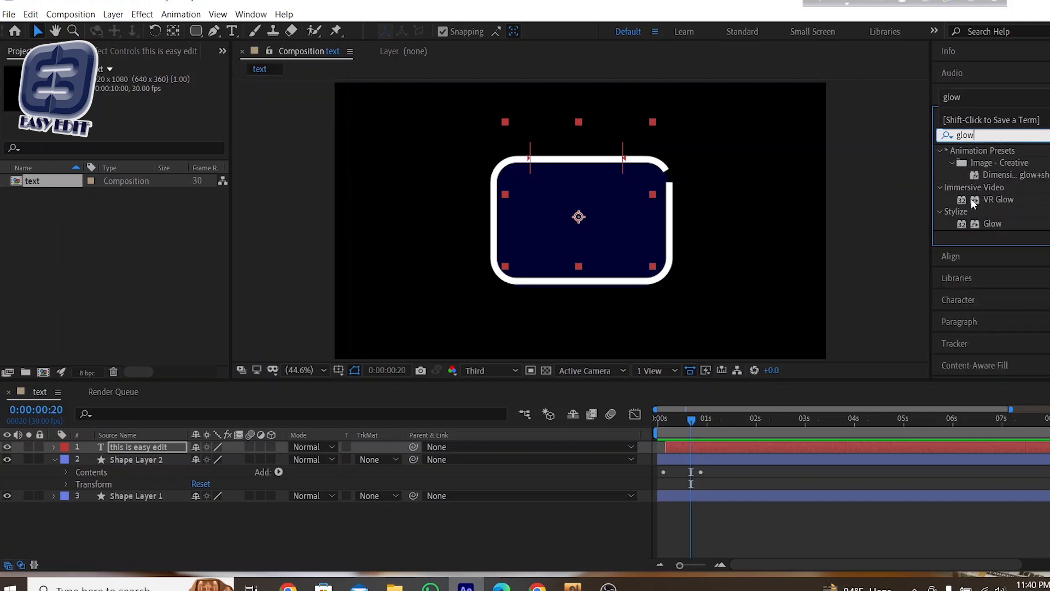
drag(988, 223, 854, 444)
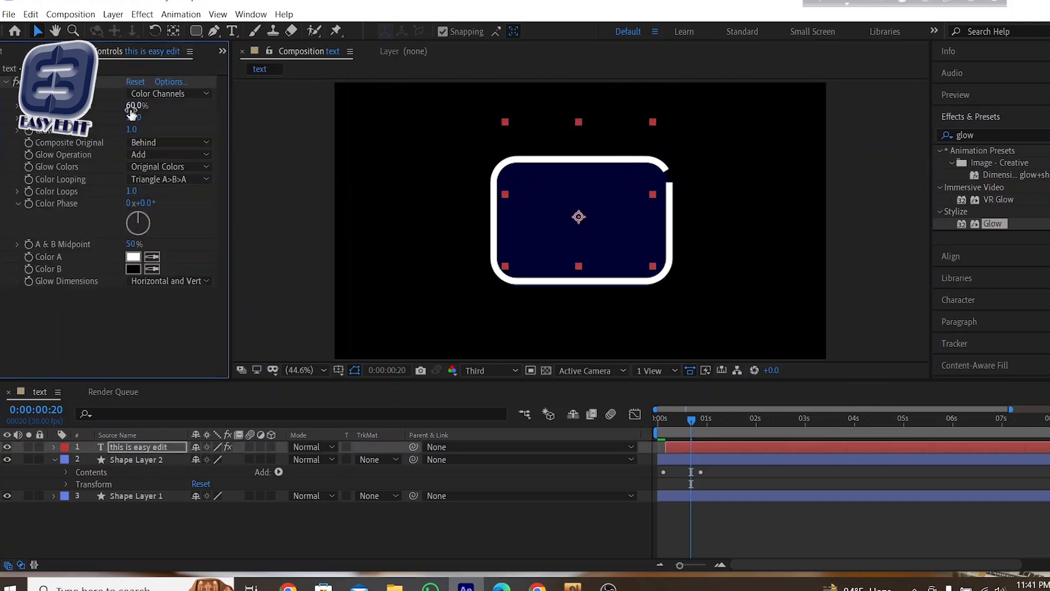
Set the text layer's Glow Threshold to 36.9% and Glow Intensity to 2.1, then preview the animation from the beginning
drag(131, 106, 208, 128)
key(Home)
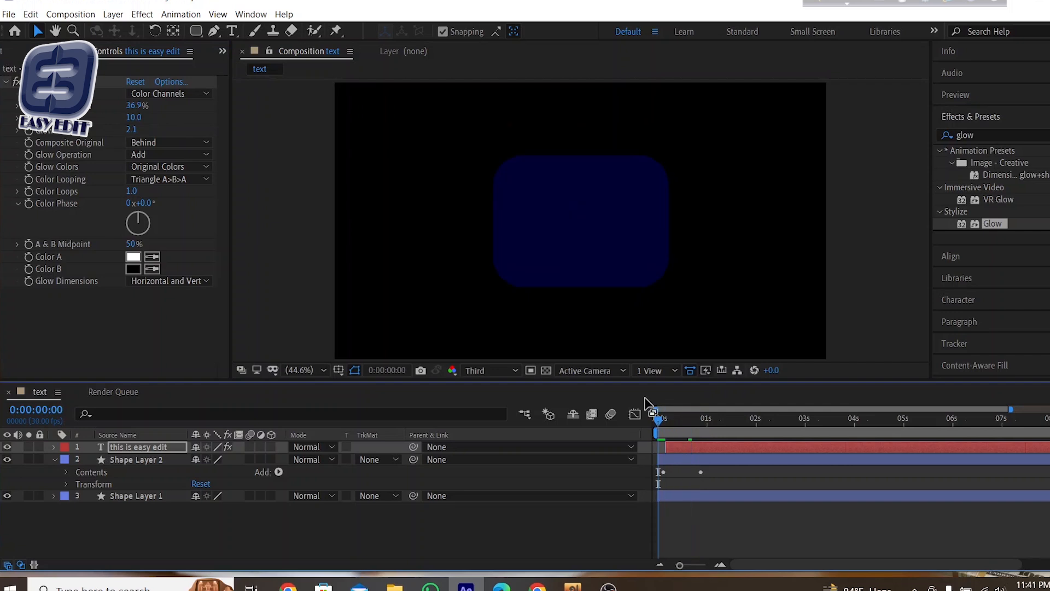
key(space)
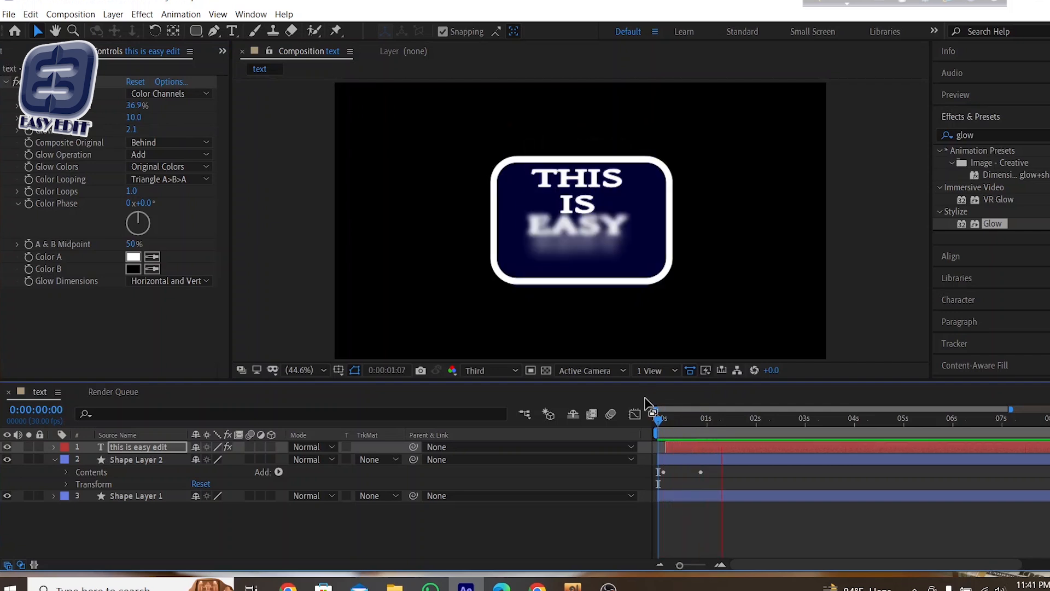
key(space)
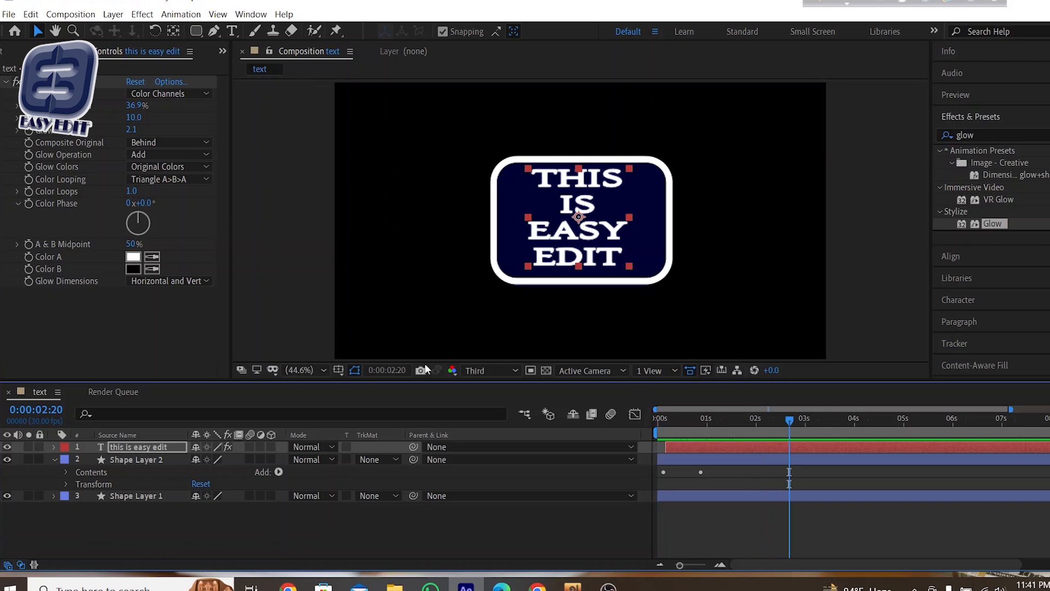
Select all the words in the text layer and change their fill colour to red
click(572, 229)
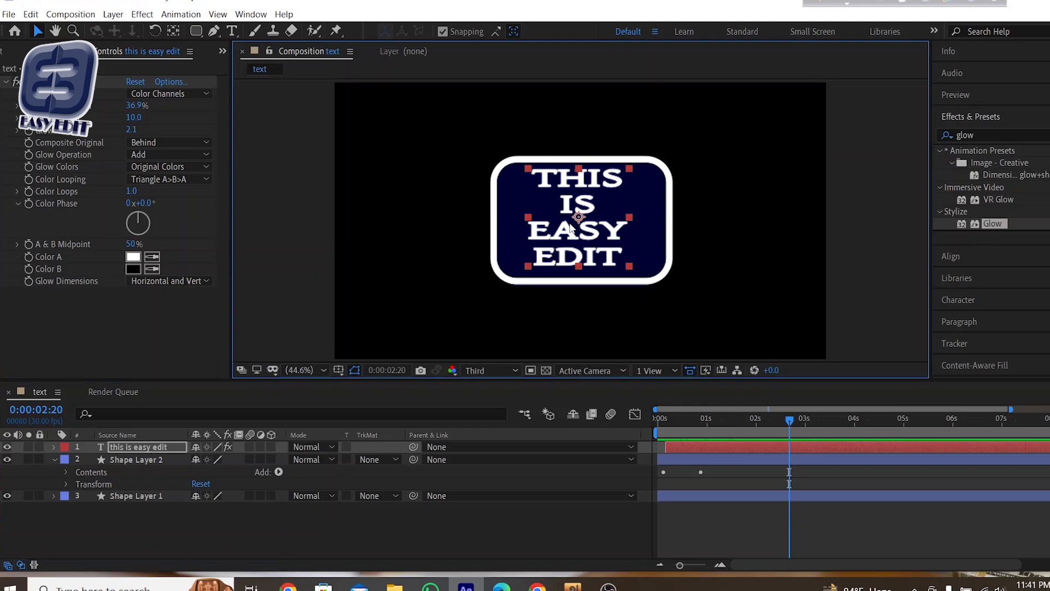
click(232, 30)
double_click(605, 208)
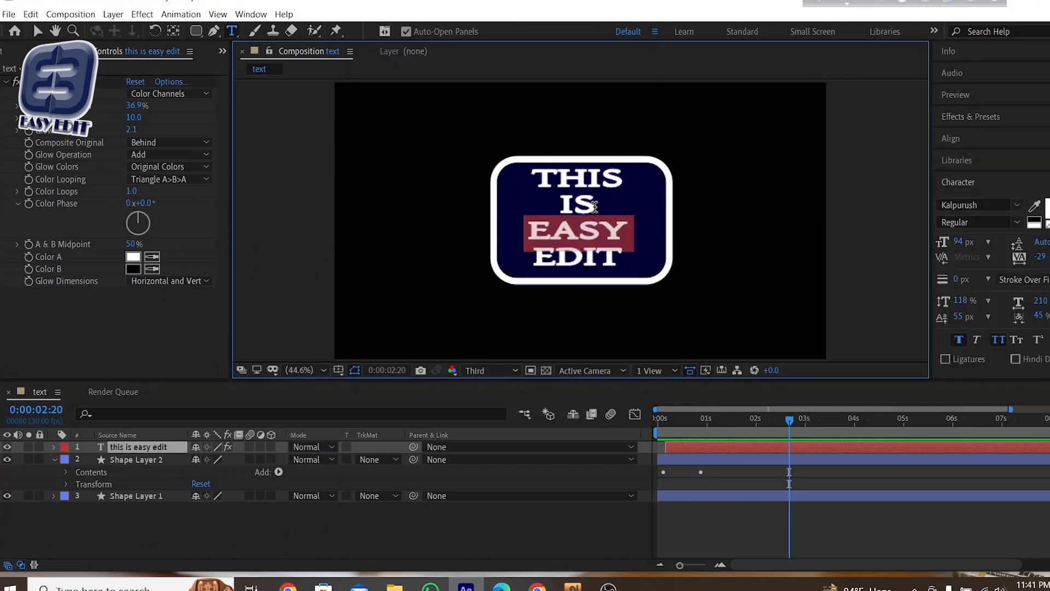
click(578, 195)
double_click(578, 195)
key(ctrl+a)
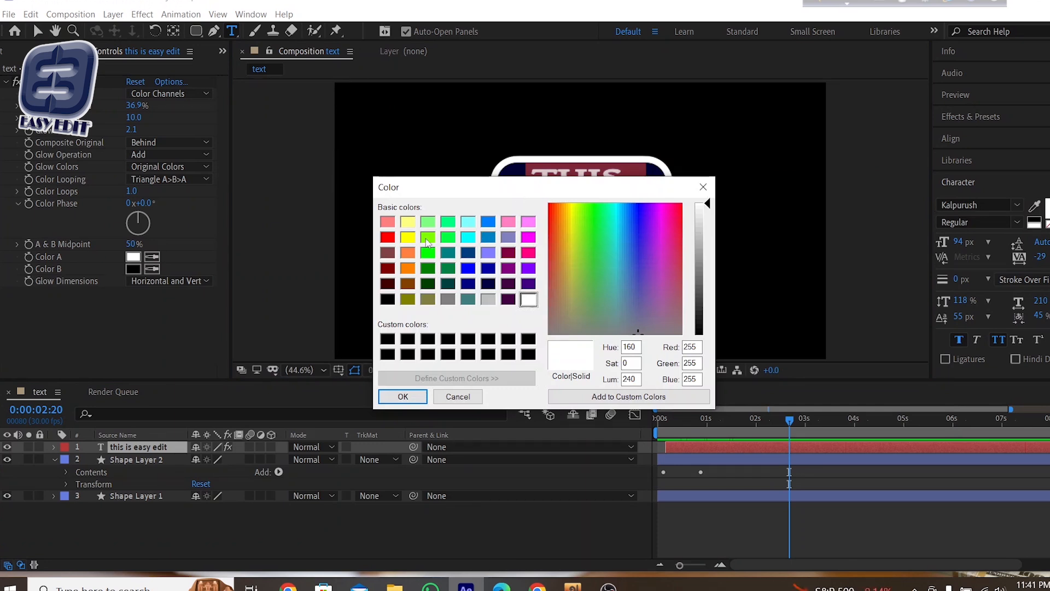
click(388, 238)
click(399, 396)
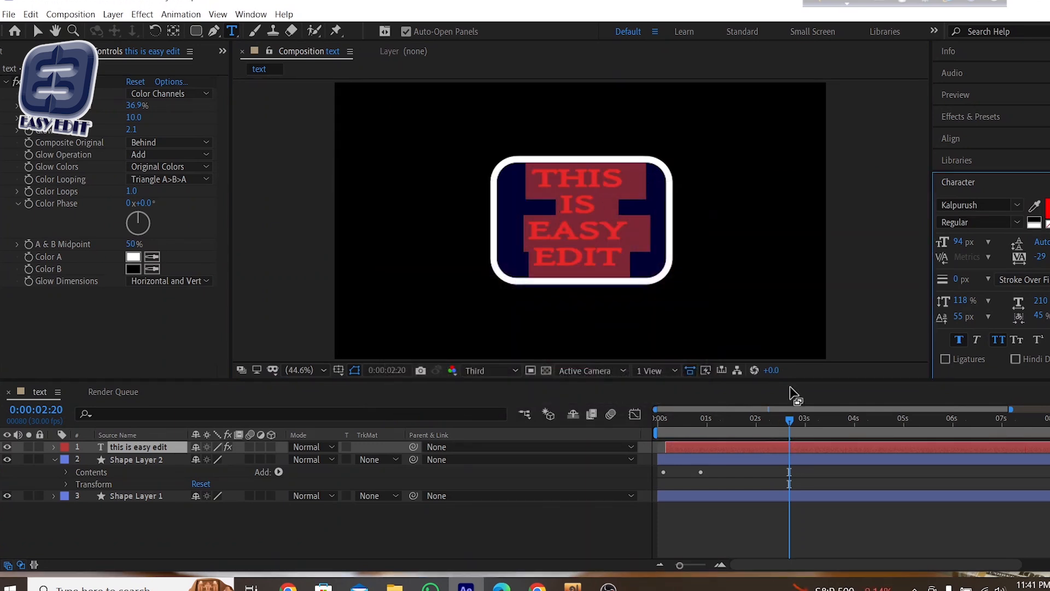
Preview the red text animation from the beginning and scrub back to 0:00:00:16
drag(789, 419, 618, 408)
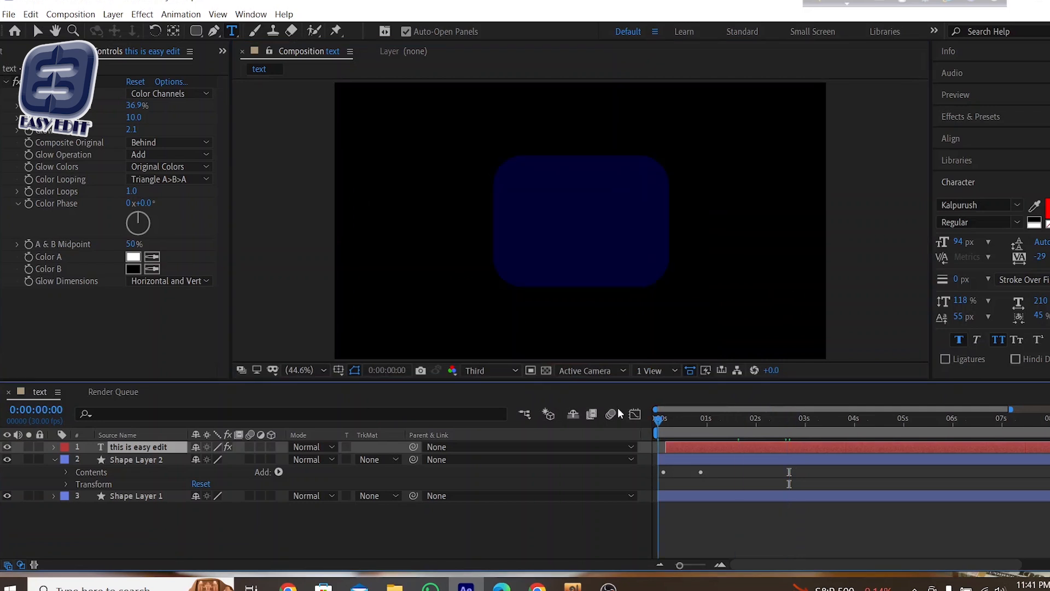
key(space)
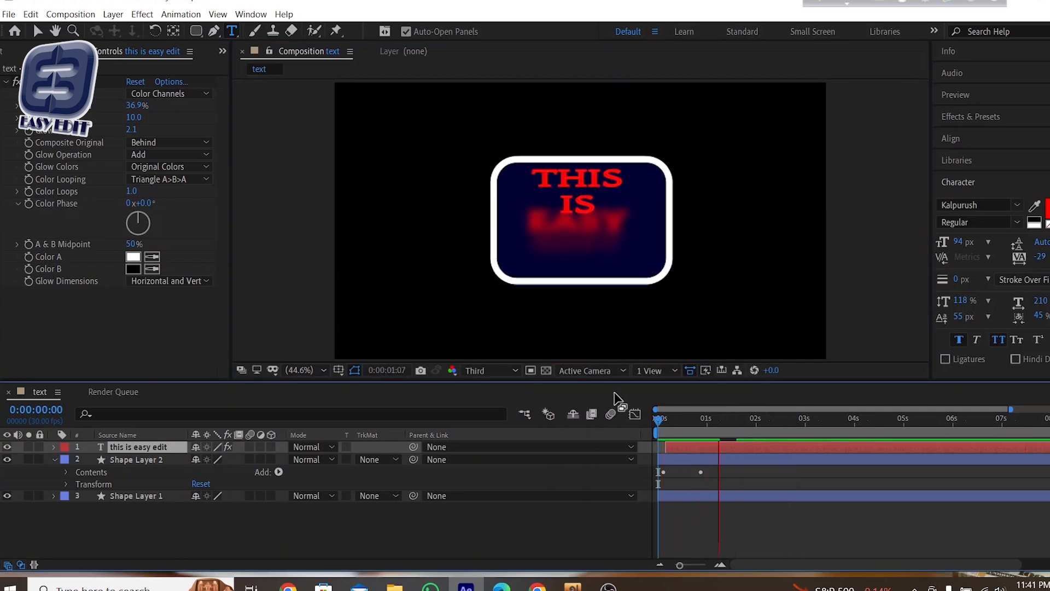
key(space)
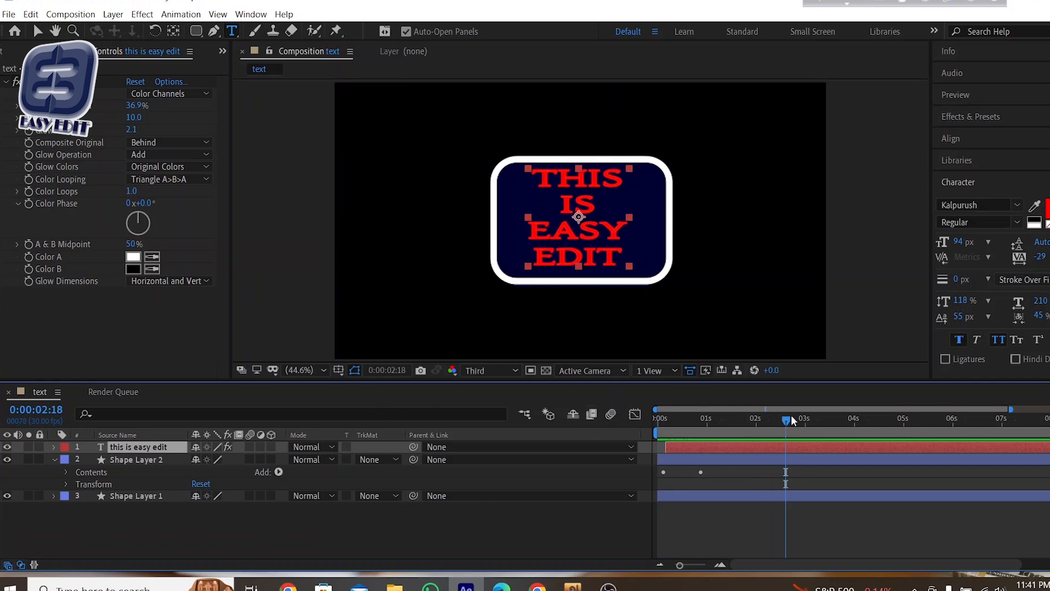
drag(790, 417, 685, 418)
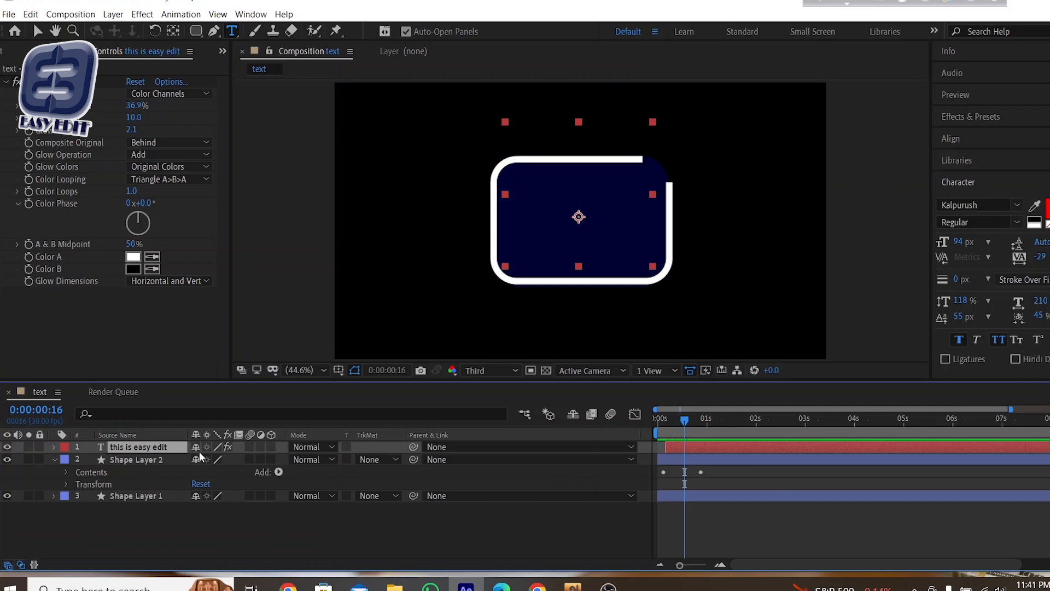
Identify the blue background layer, Shape Layer 1, and add a Scale keyframe of 0% to it at 0:00:00:23
click(123, 461)
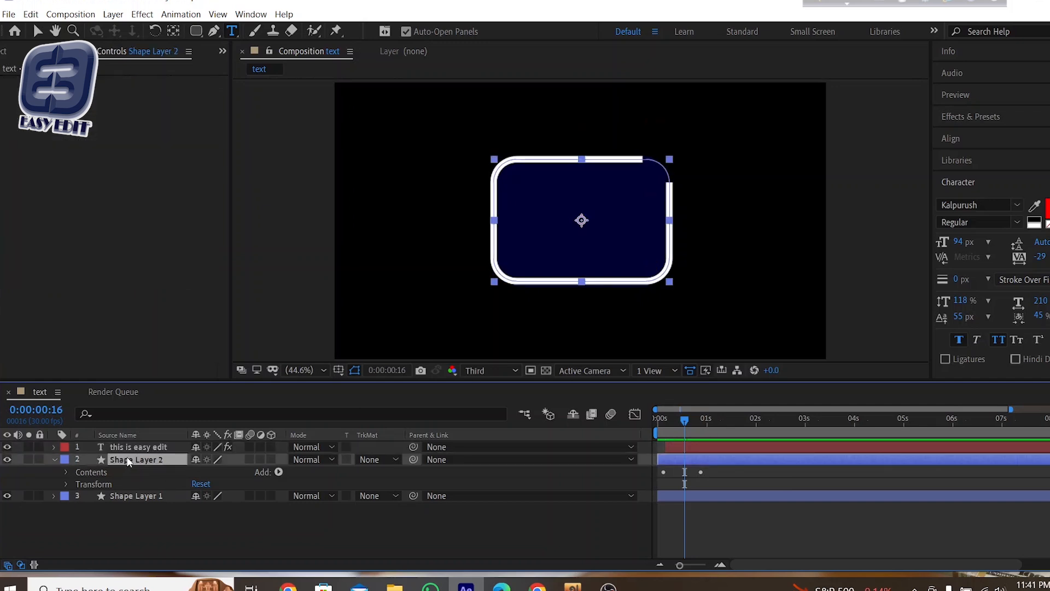
click(137, 495)
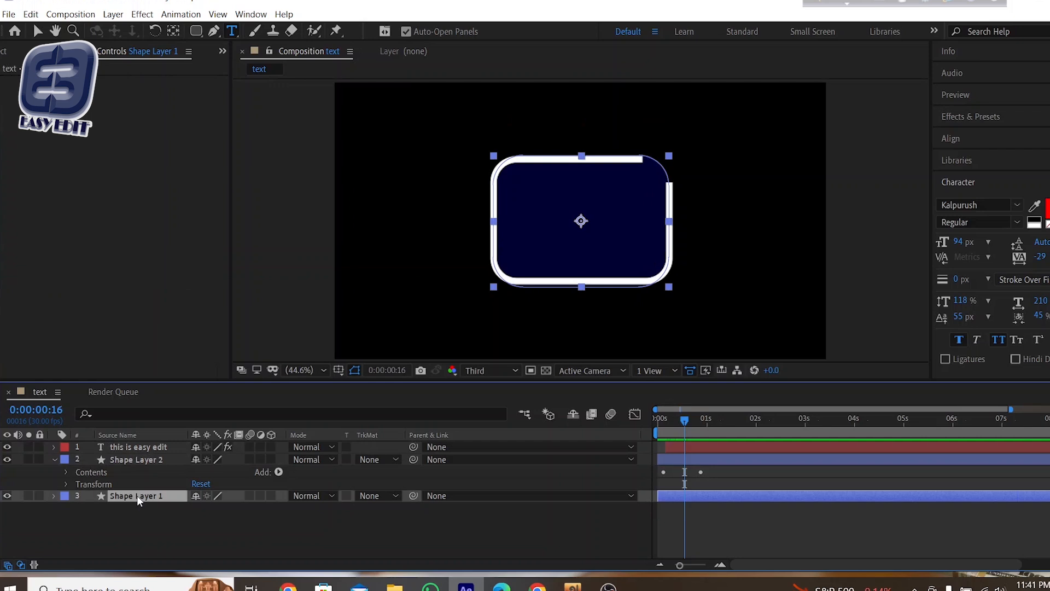
click(8, 495)
click(8, 495)
mouse_move(674, 421)
mouse_down()
mouse_move(659, 420)
mouse_move(694, 421)
mouse_up()
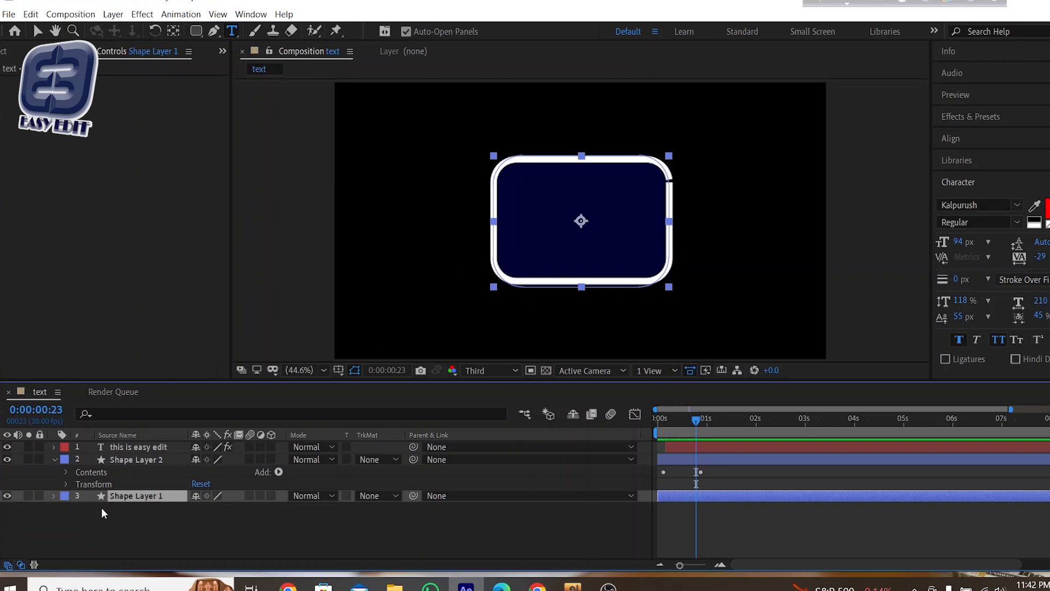
key(s)
click(91, 508)
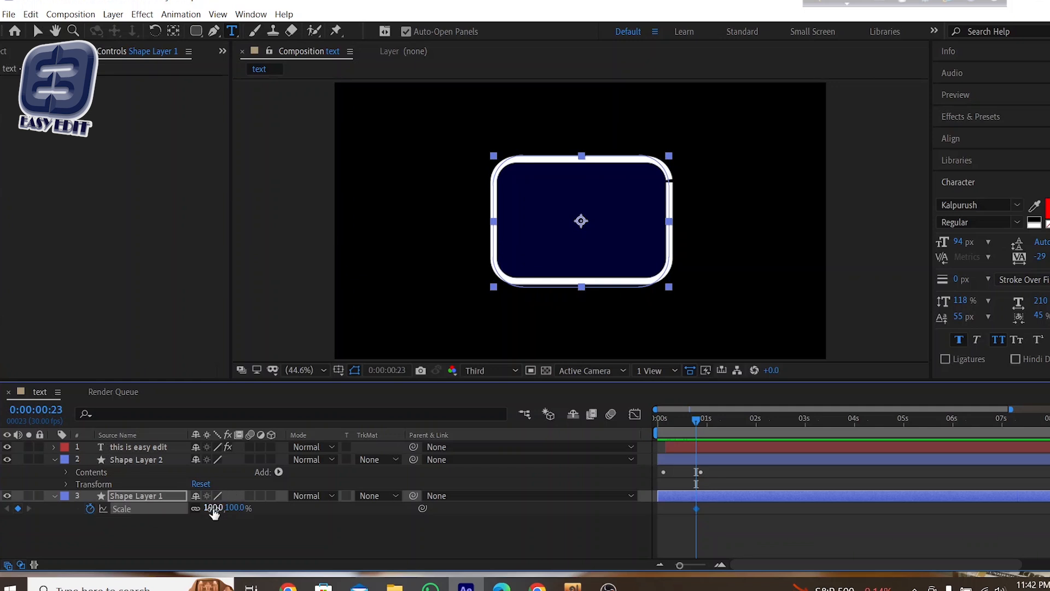
drag(213, 513, 161, 519)
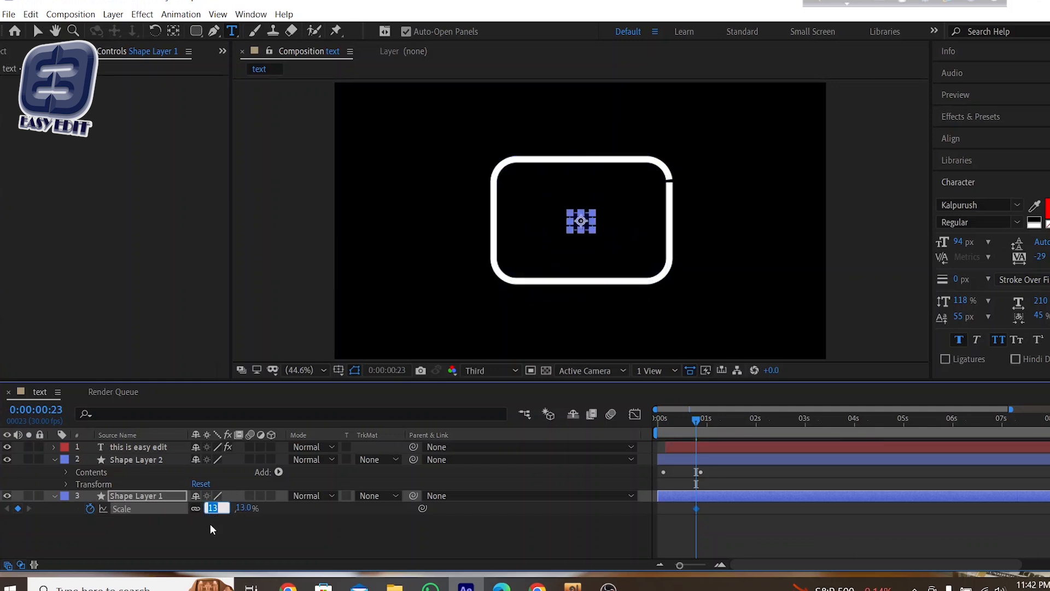
key(Return)
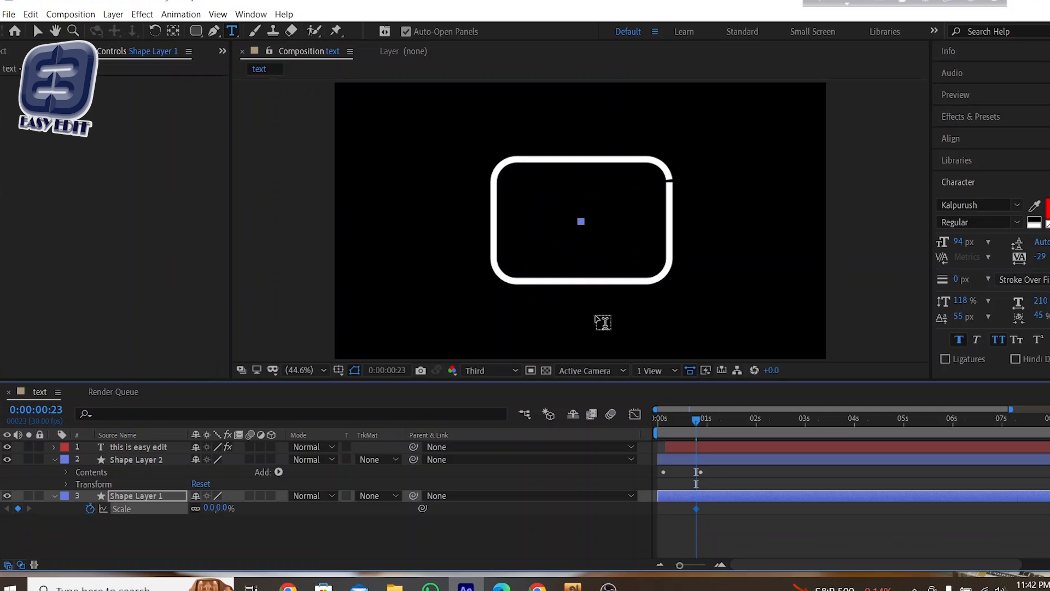
Add a 100% Scale keyframe to Shape Layer 1 at 0:00:00:27 and preview the animation from the beginning
click(702, 420)
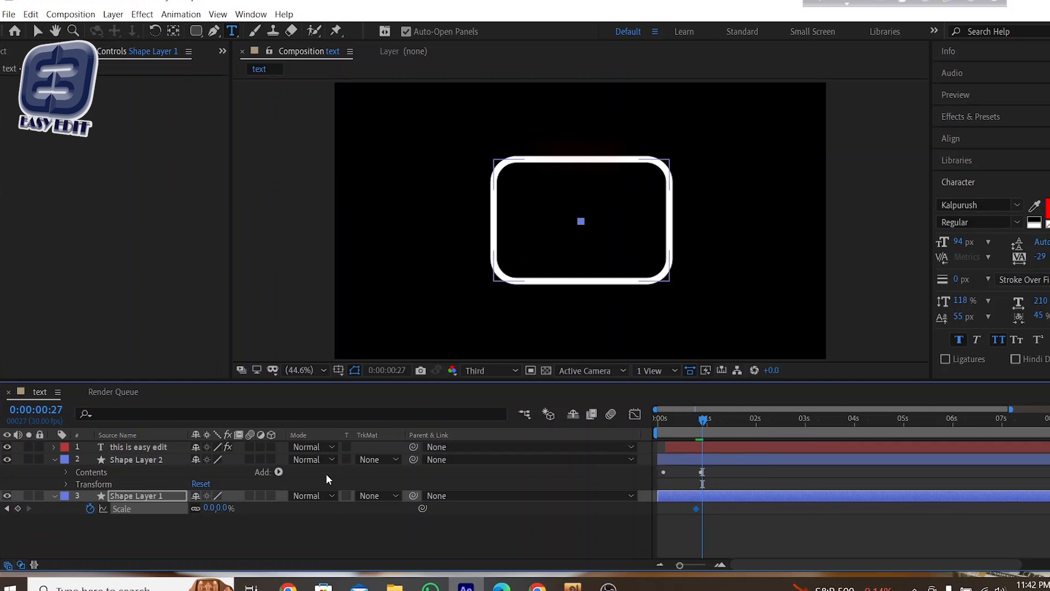
click(207, 508)
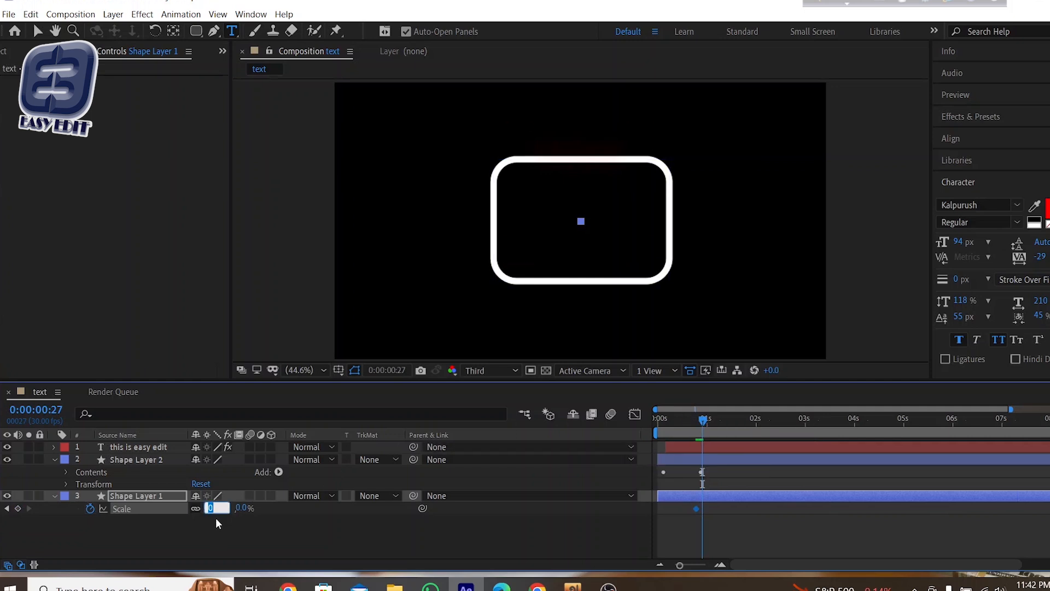
text(100)
key(Return)
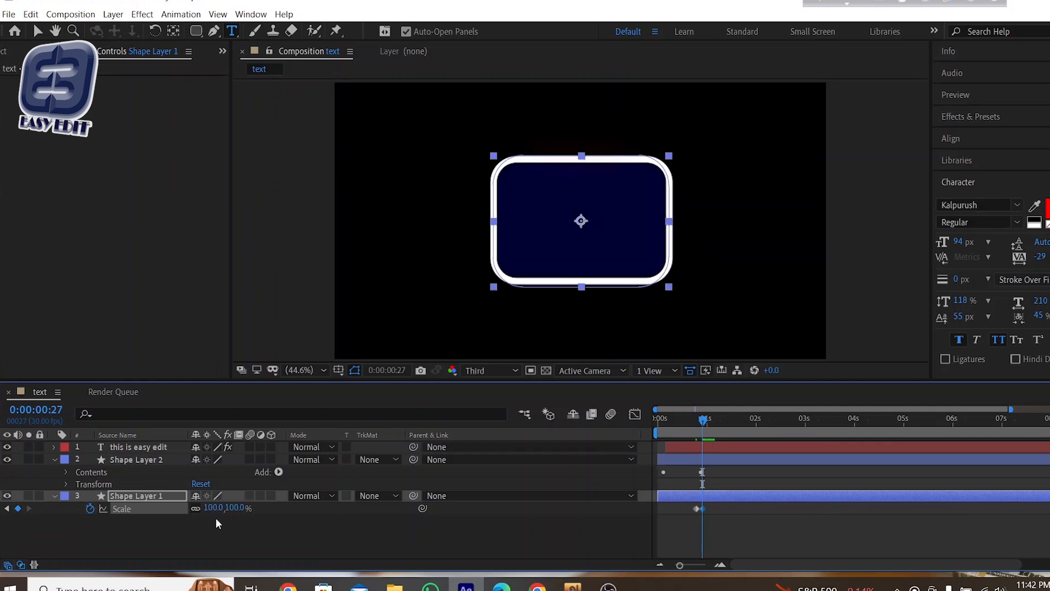
drag(703, 426, 635, 424)
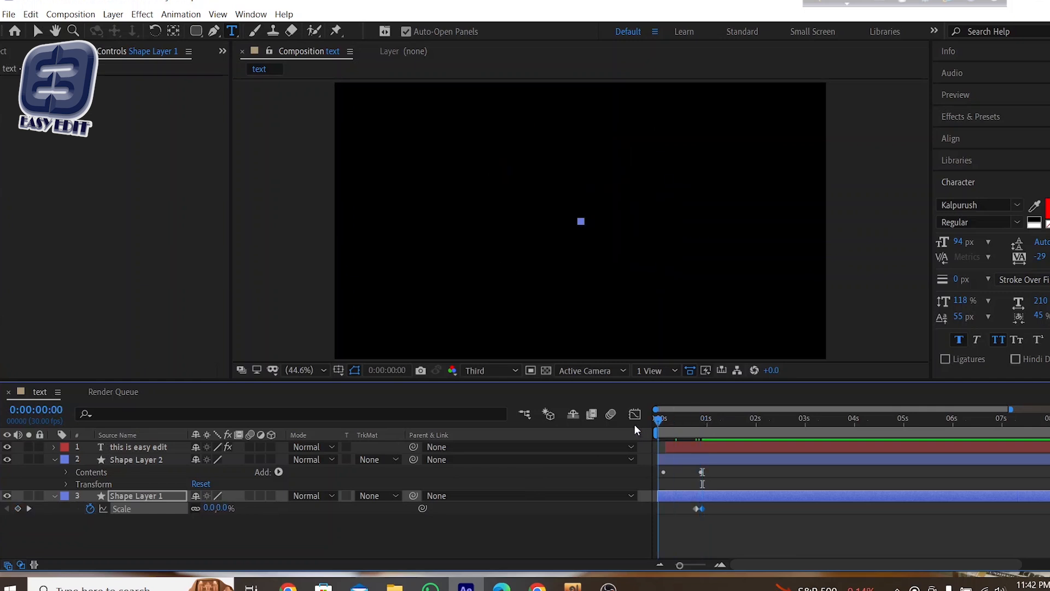
key(space)
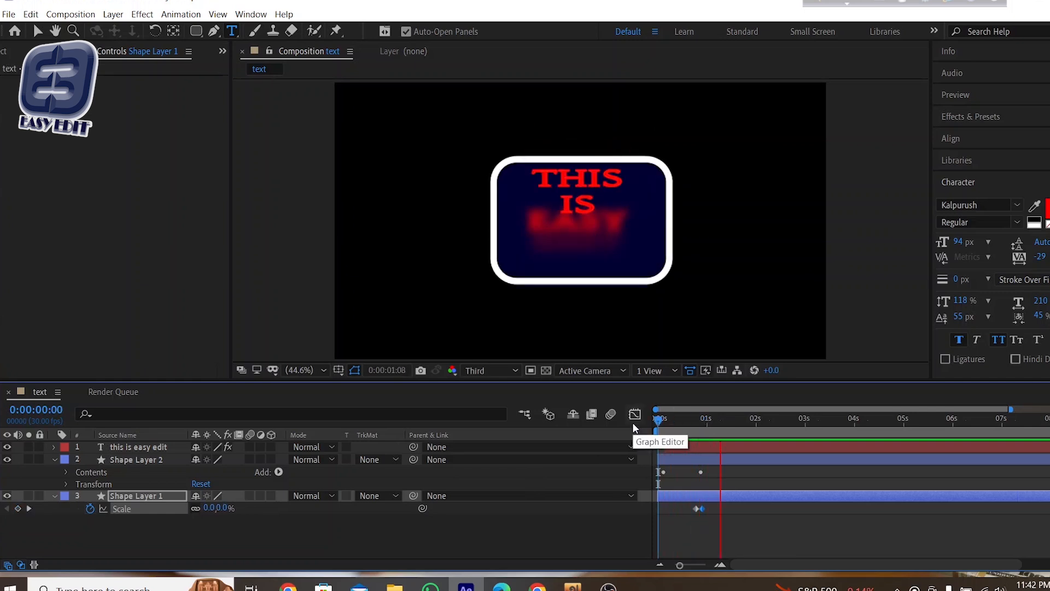
key(space)
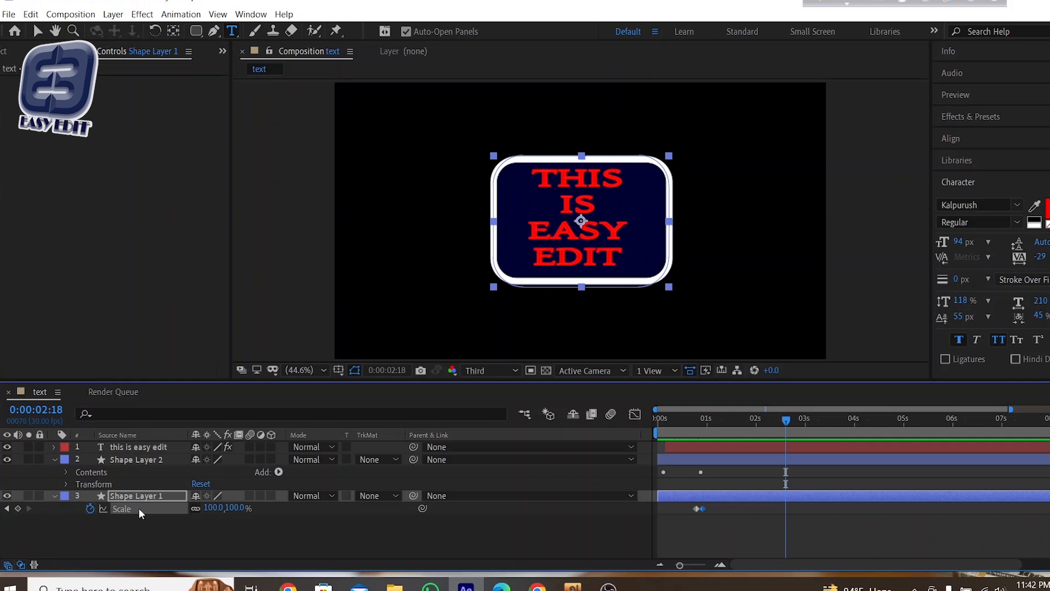
Review the text layer's Range Selector 1 settings, including Offset and the Advanced options, and its animator properties
click(55, 446)
scroll(186, 504, down, 5)
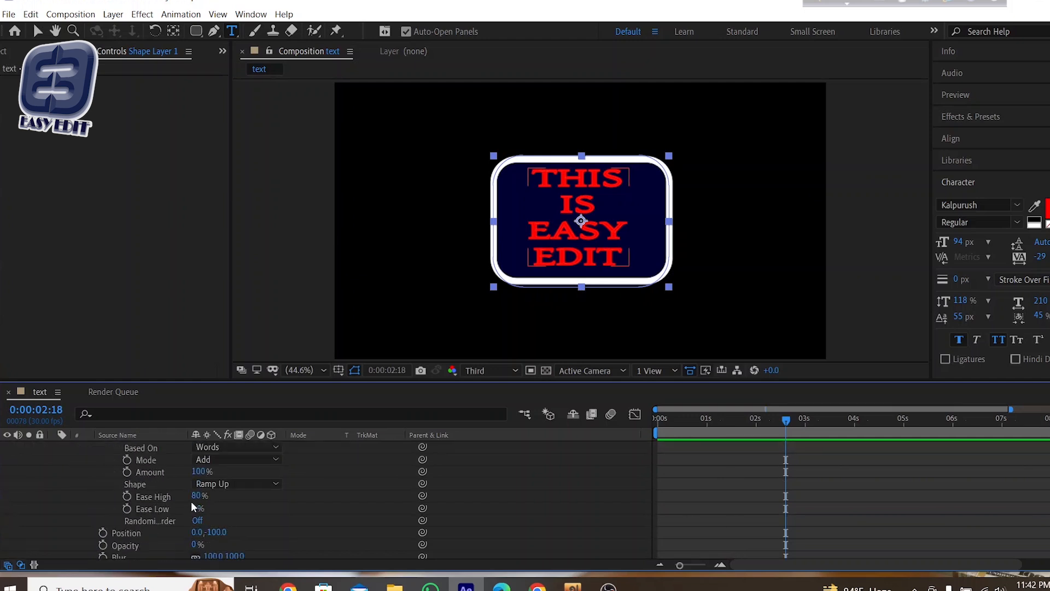
scroll(210, 483, down, 3)
scroll(217, 476, up, 3)
scroll(218, 477, up, 3)
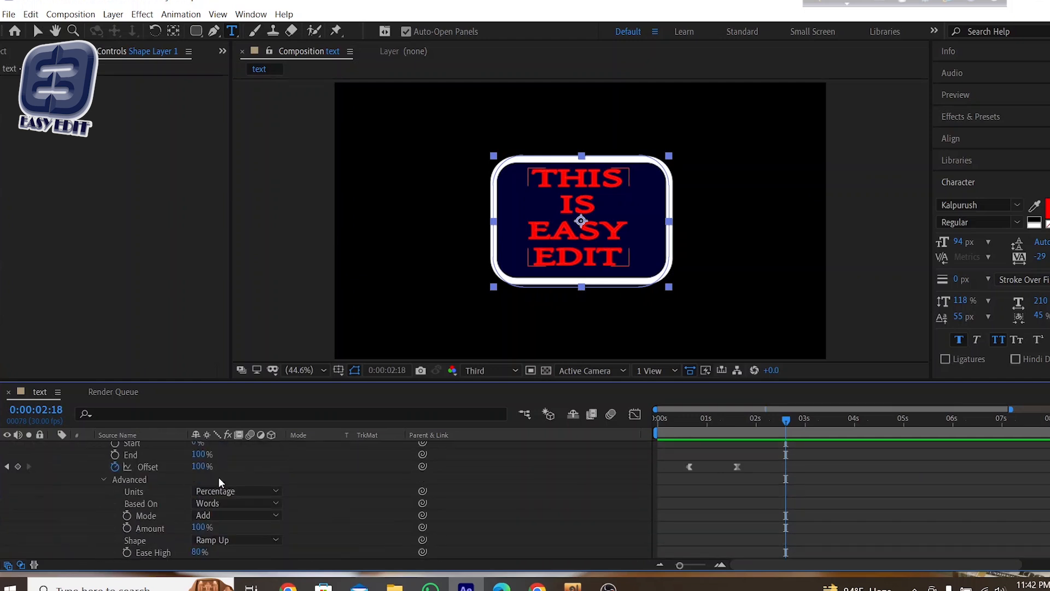
scroll(219, 477, down, 2)
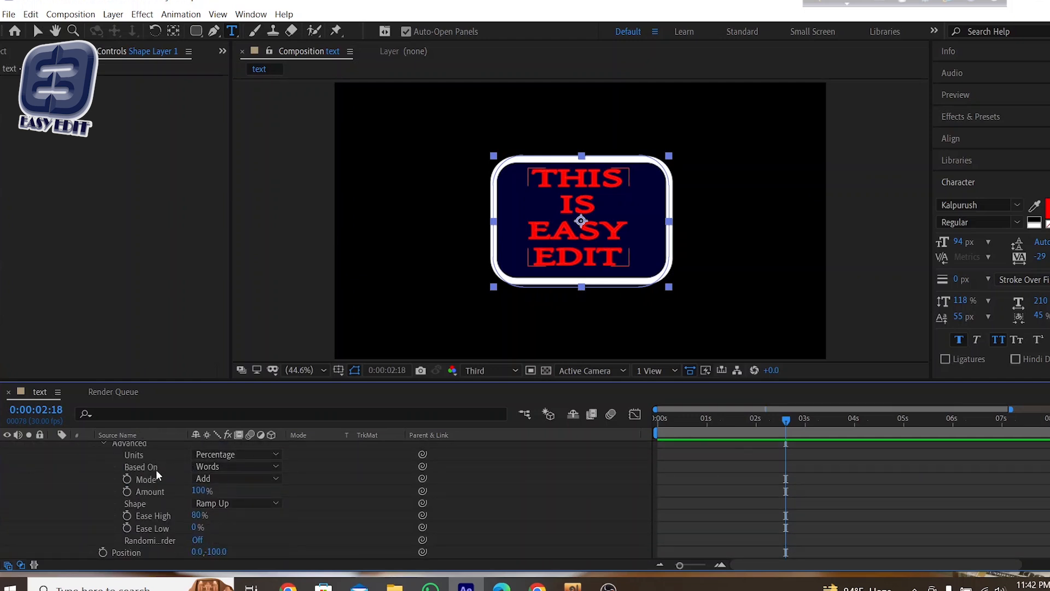
scroll(218, 476, up, 4)
scroll(196, 483, down, 2)
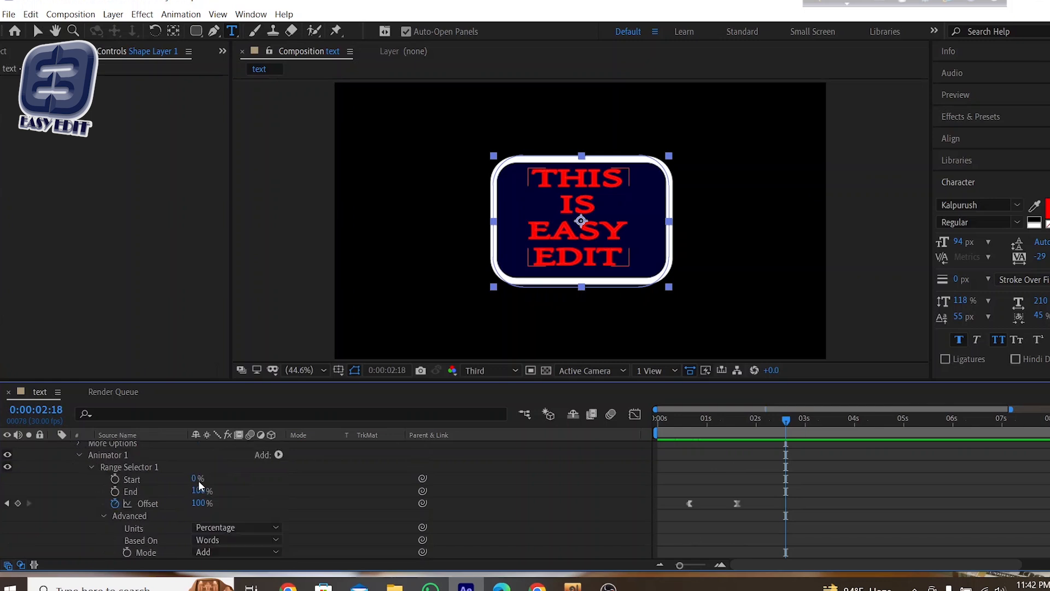